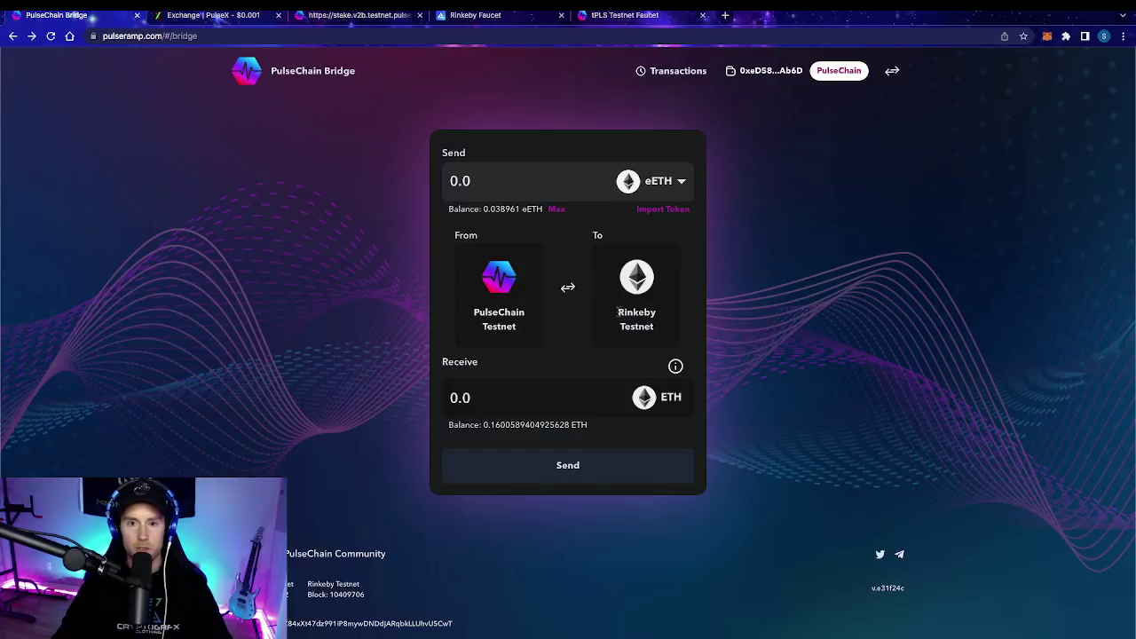
Step: Reverse the bridge to run Rinkeby Testnet to PulseChain Testnet, moving the wallet to Rinkeby
{"action": "left_click_drag", "start_coordinate": [619, 311], "coordinate": [668, 317]}
{"action": "left_click", "coordinate": [675, 318]}
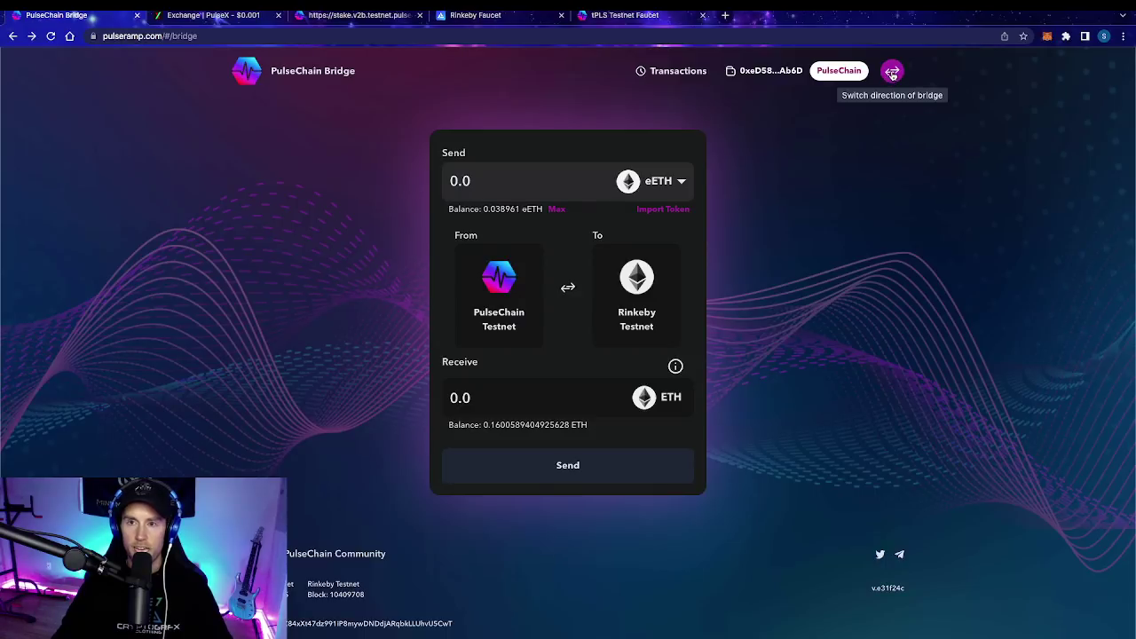
{"action": "left_click", "coordinate": [894, 79]}
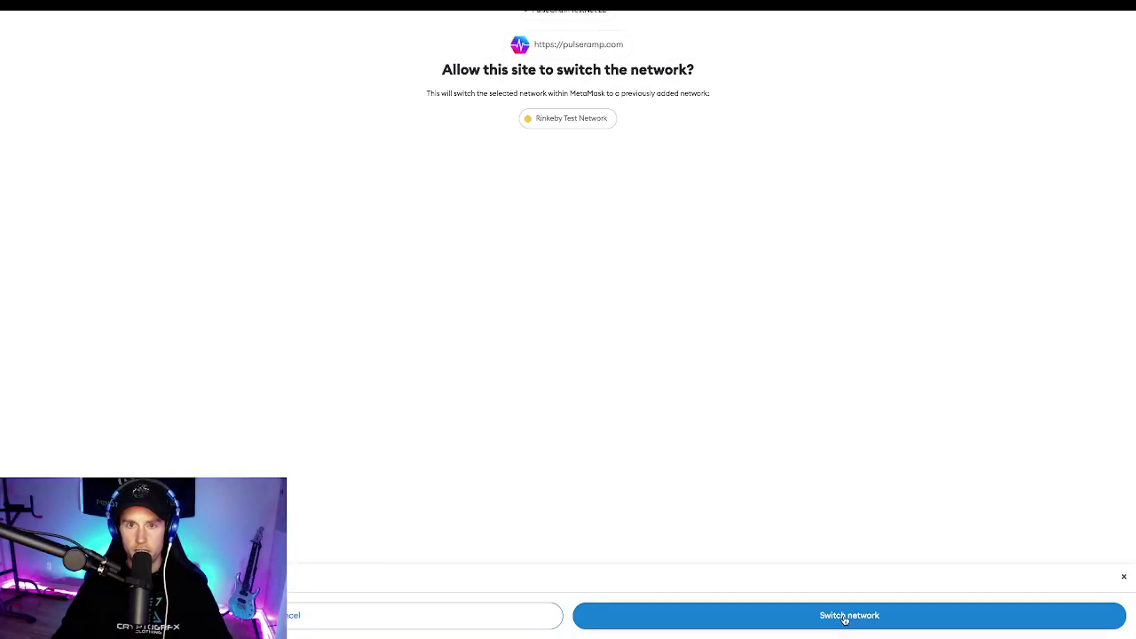
{"action": "left_click", "coordinate": [827, 616]}
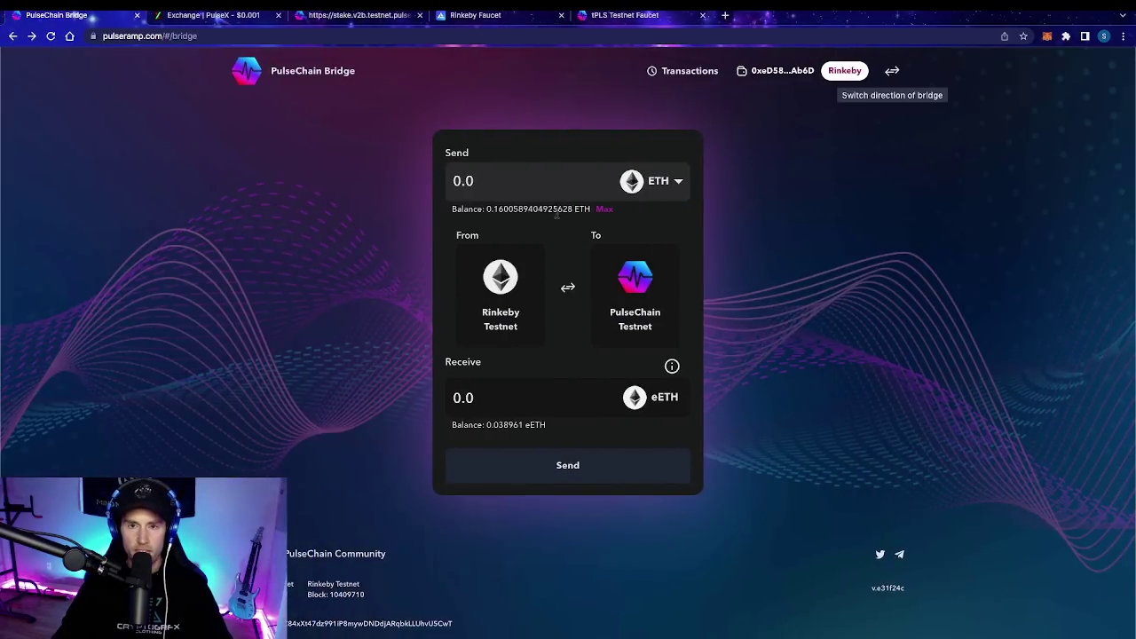
{"action": "left_click", "coordinate": [493, 18]}
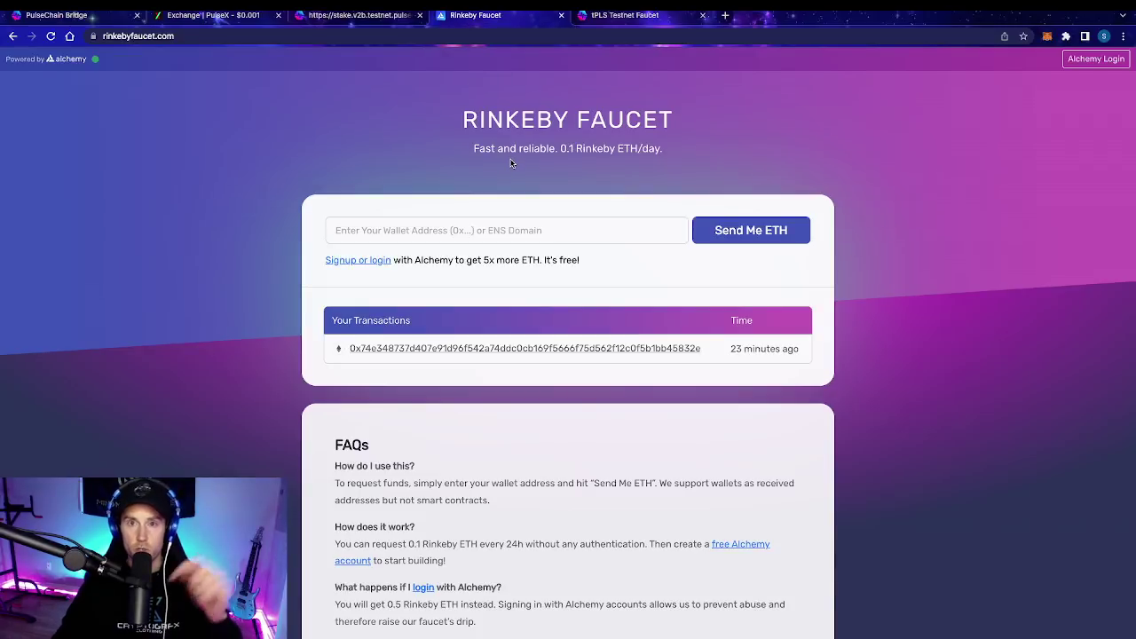
{"action": "left_click", "coordinate": [1048, 35]}
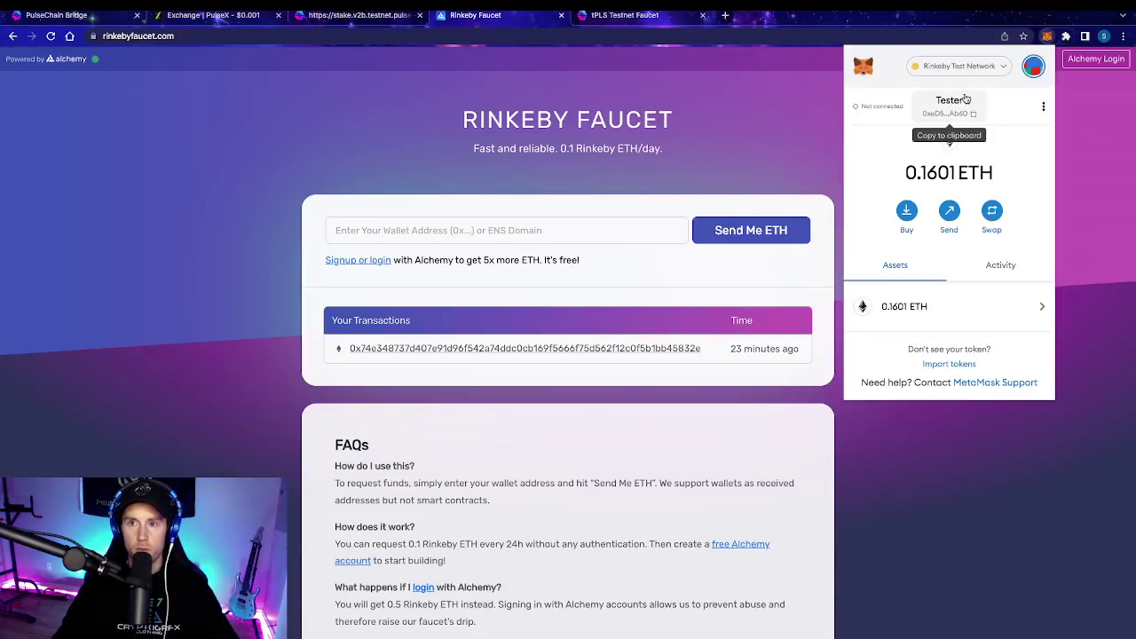
{"action": "left_click", "coordinate": [565, 234]}
{"action": "left_click", "coordinate": [564, 234]}
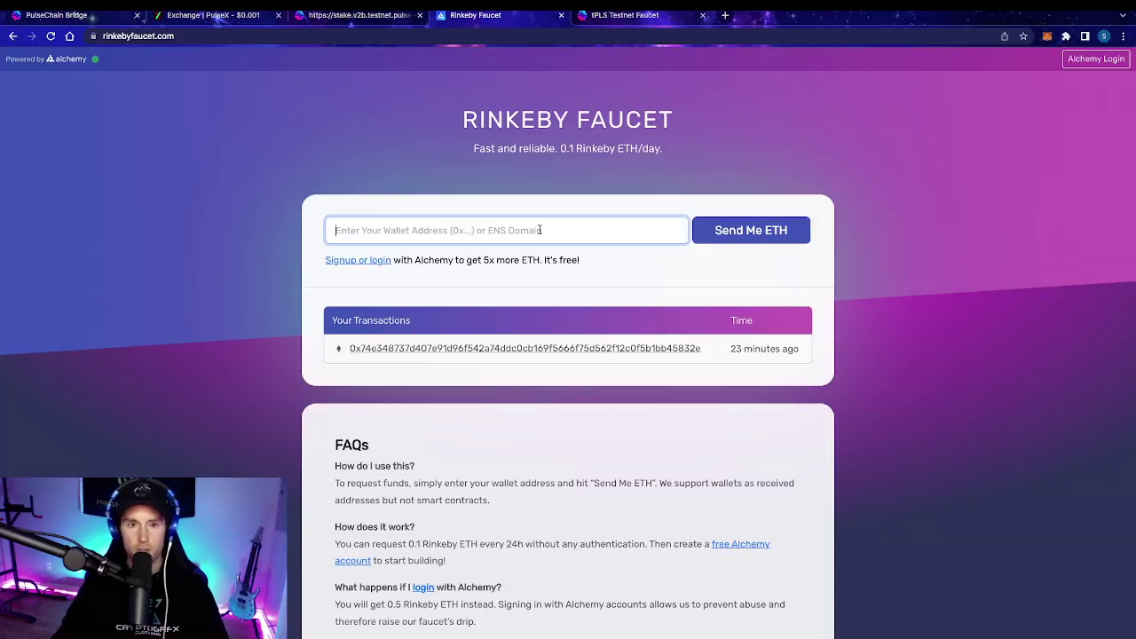
{"action": "type", "text": "0xeD5888D91311357A1E13455AFC3Def5119E2Ab6D"}
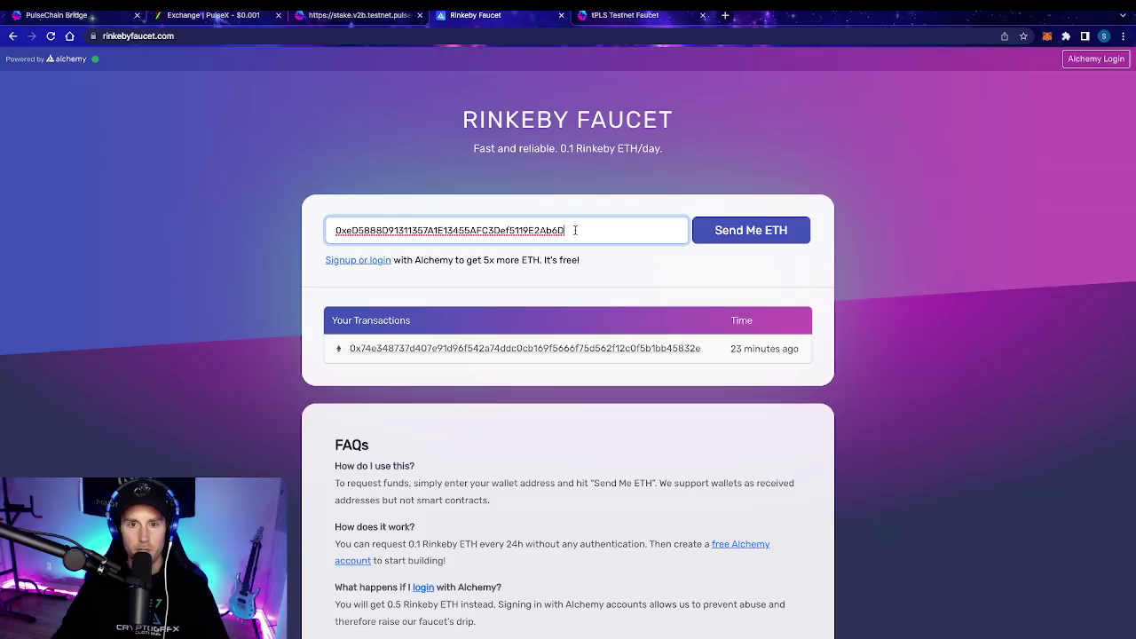
{"action": "left_click_drag", "start_coordinate": [575, 229], "coordinate": [266, 216]}
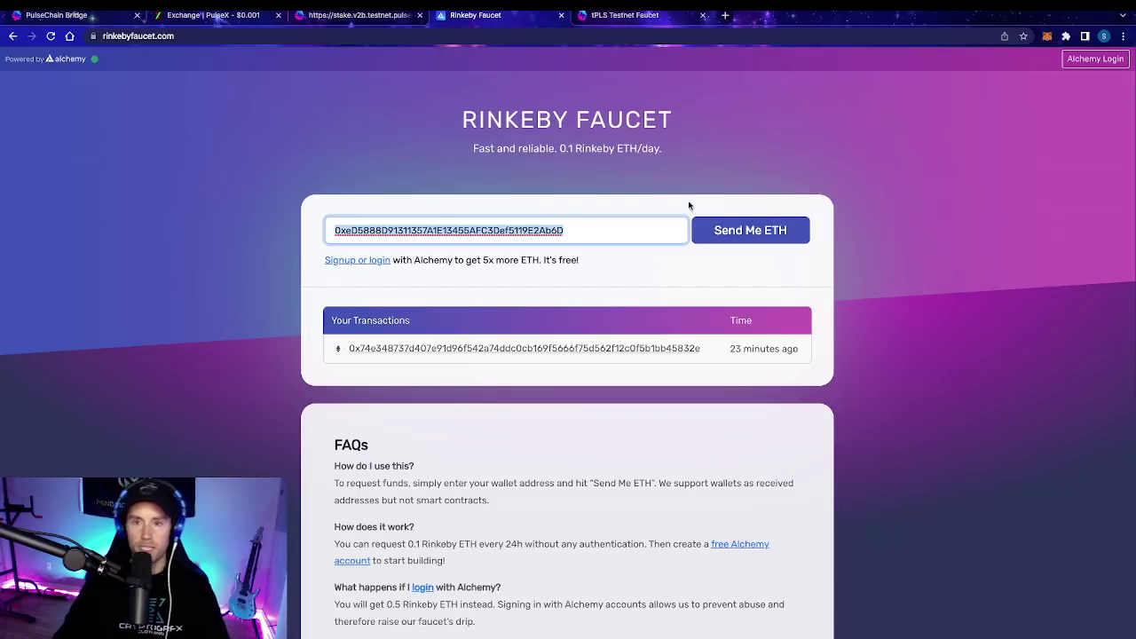
{"action": "key", "text": "BackSpace"}
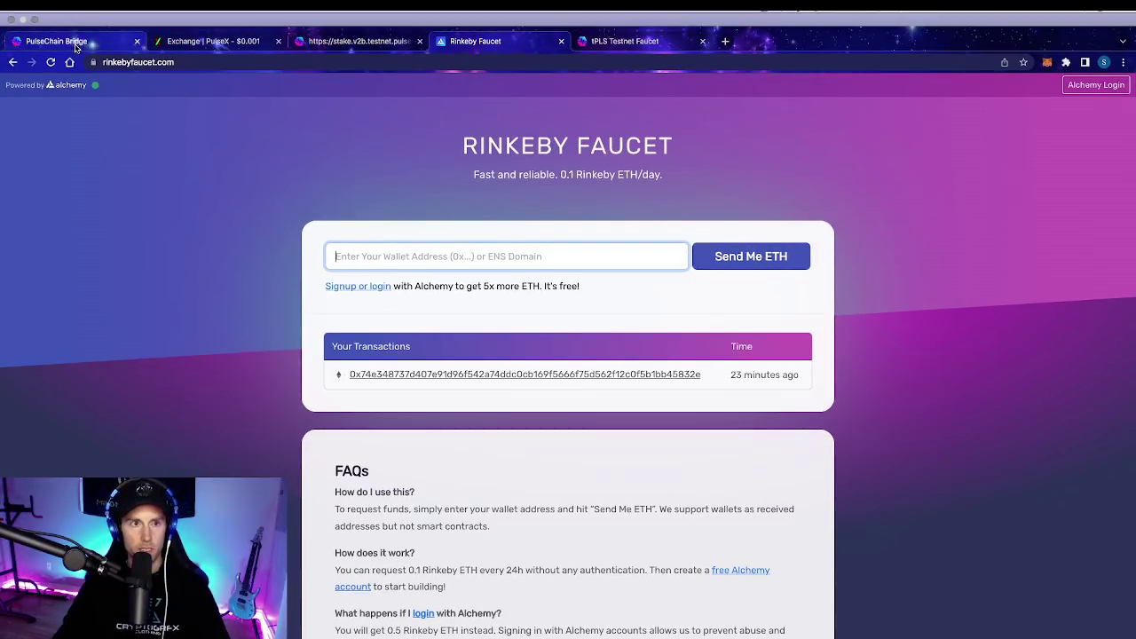
{"action": "left_click", "coordinate": [74, 18]}
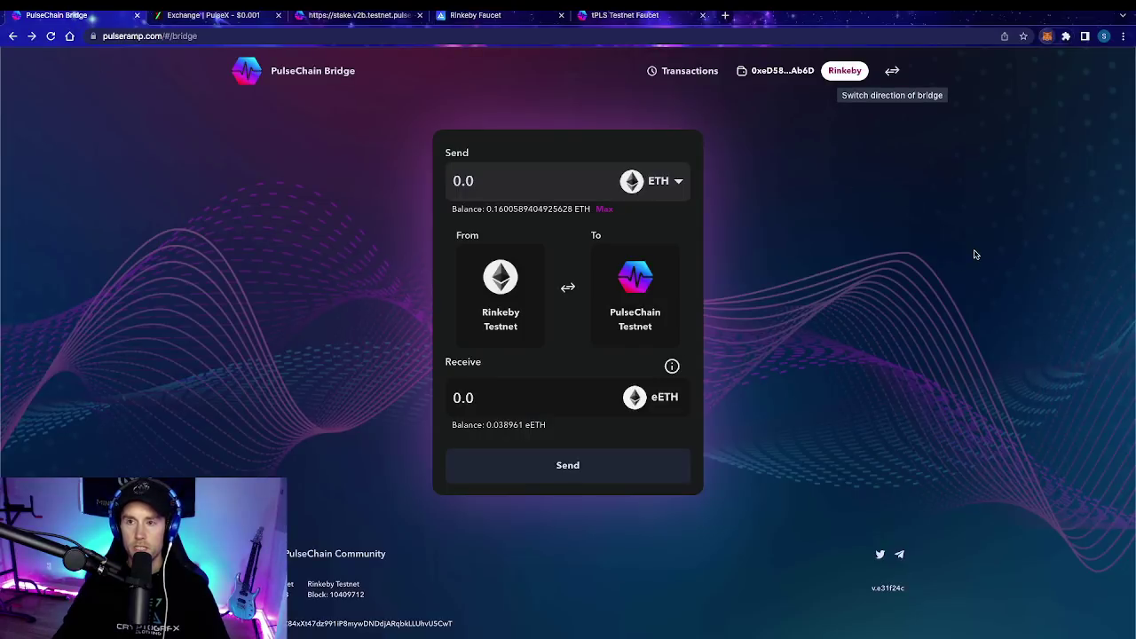
Step: Check the wallet's ETH balance, then enter .02 ETH to send, quoting 0.01998 eETH
{"action": "left_click", "coordinate": [1047, 35]}
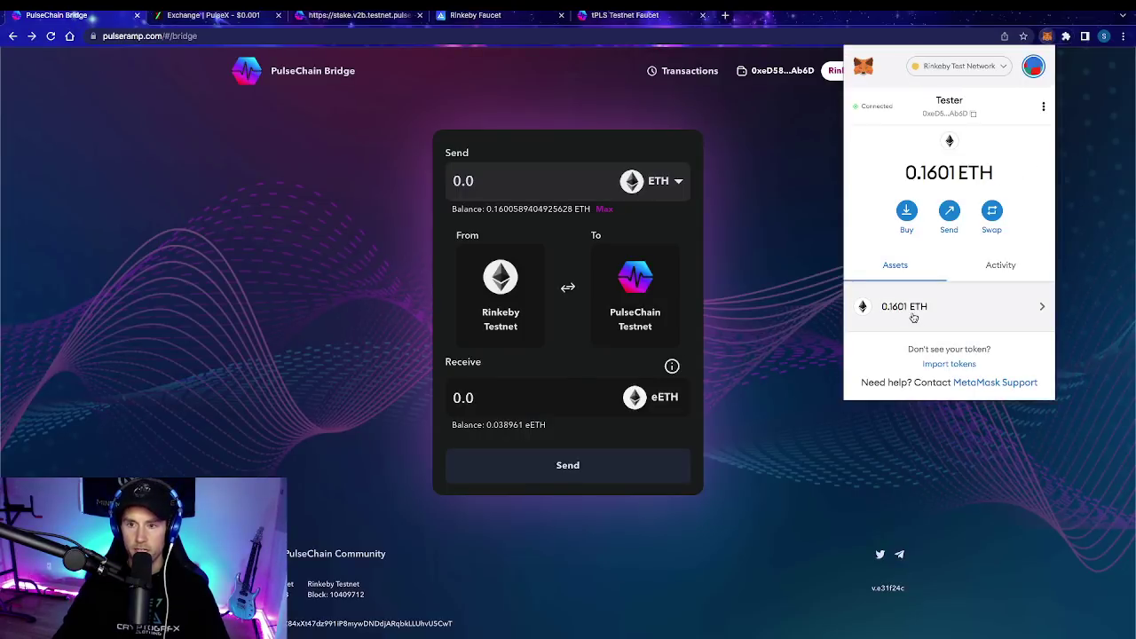
{"action": "key", "text": "Escape"}
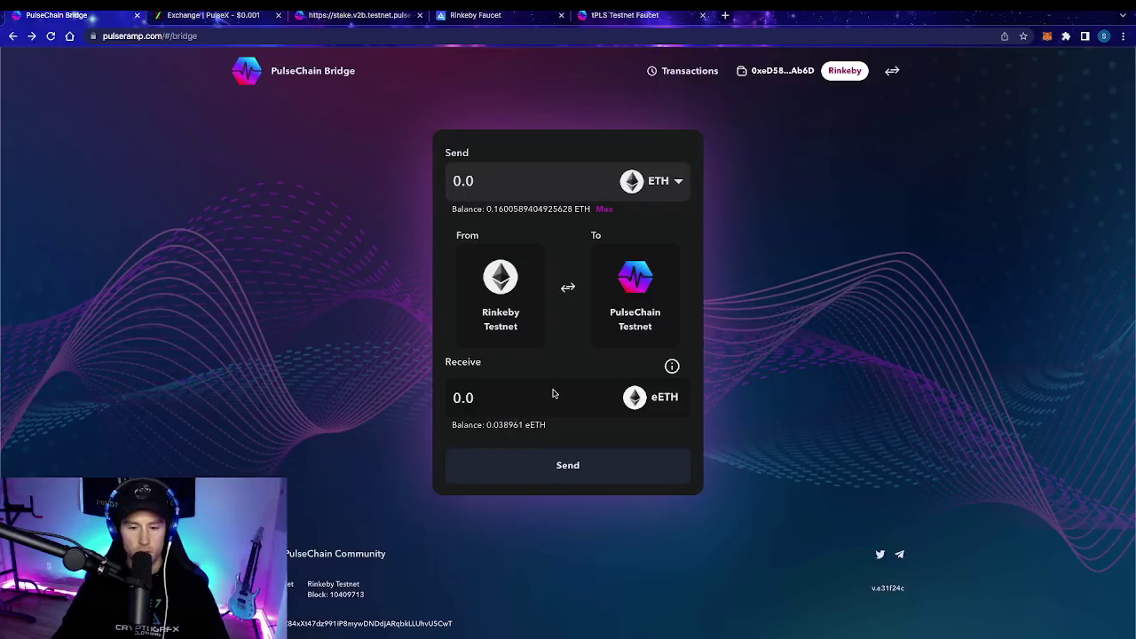
{"action": "left_click", "coordinate": [457, 181]}
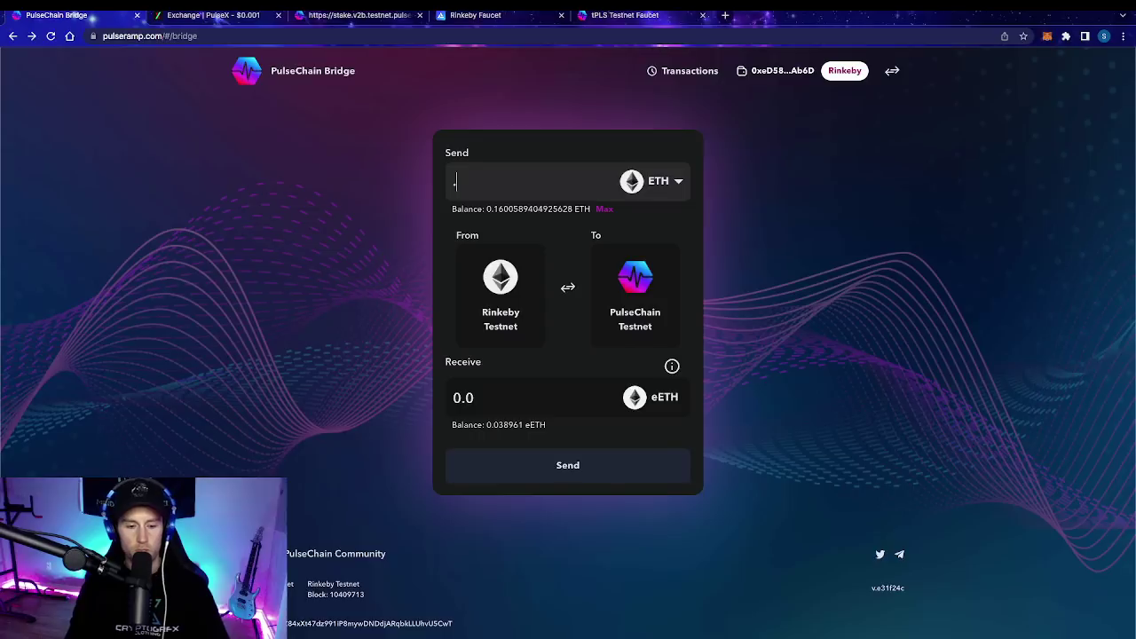
{"action": "type", "text": ".0"}
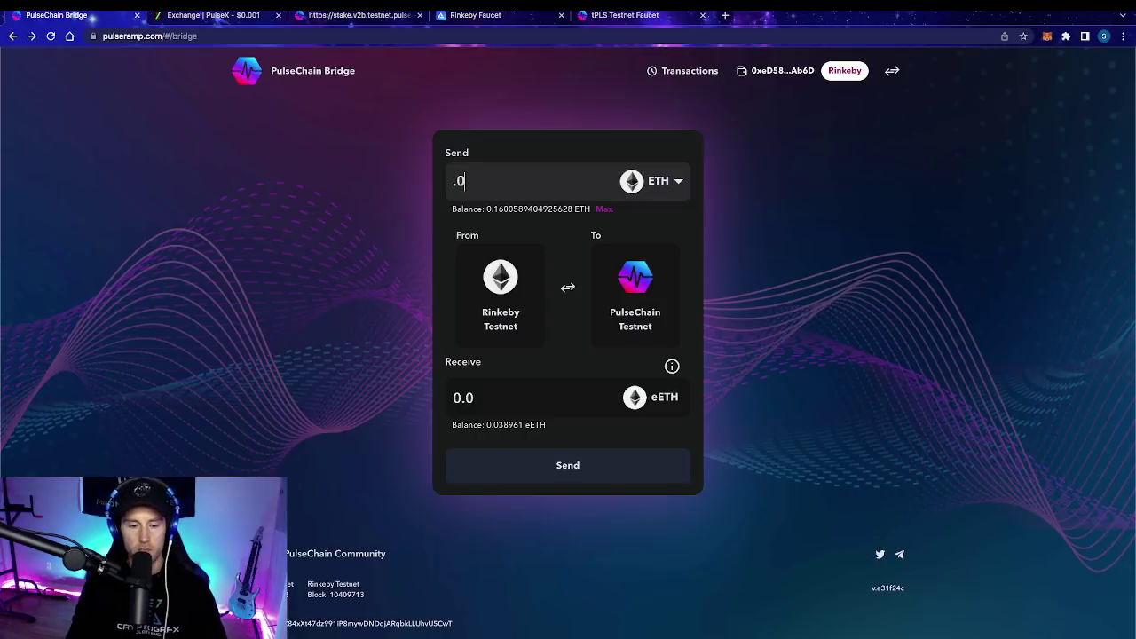
{"action": "type", "text": "2"}
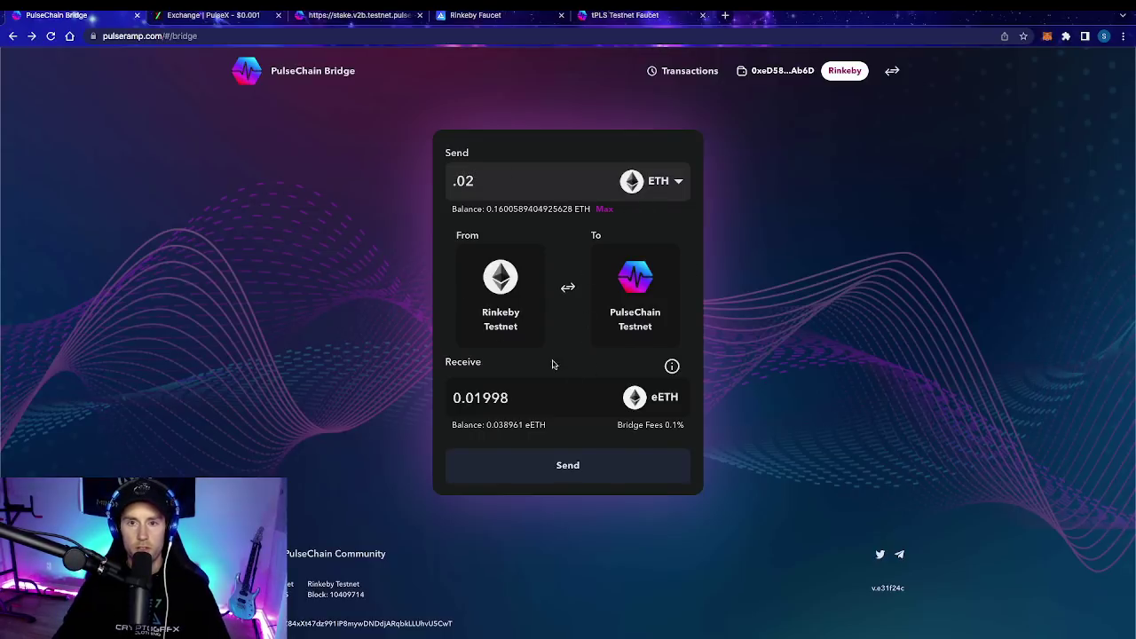
Step: Send the 0.02 ETH transfer across the bridge and view the past transfers list
{"action": "left_click", "coordinate": [577, 467]}
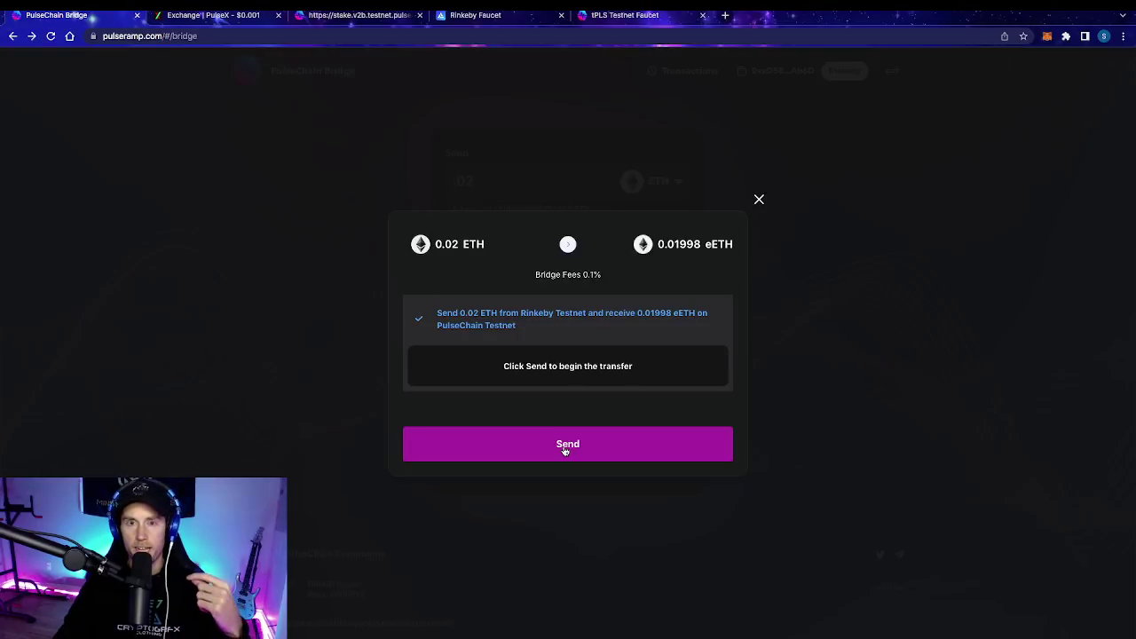
{"action": "left_click", "coordinate": [566, 447]}
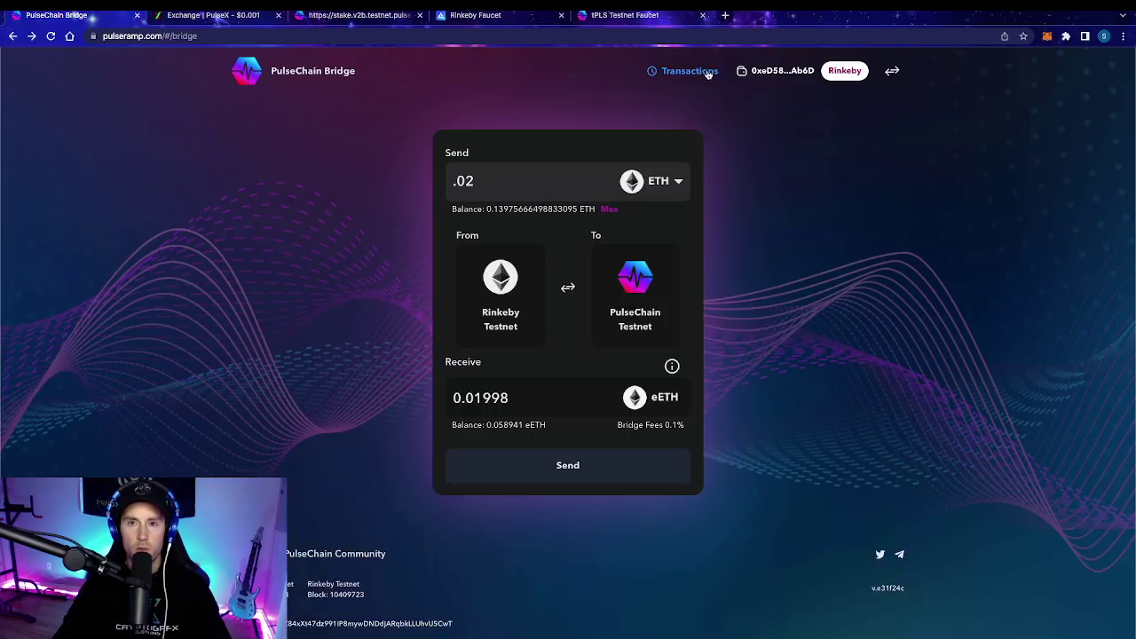
{"action": "left_click", "coordinate": [690, 71]}
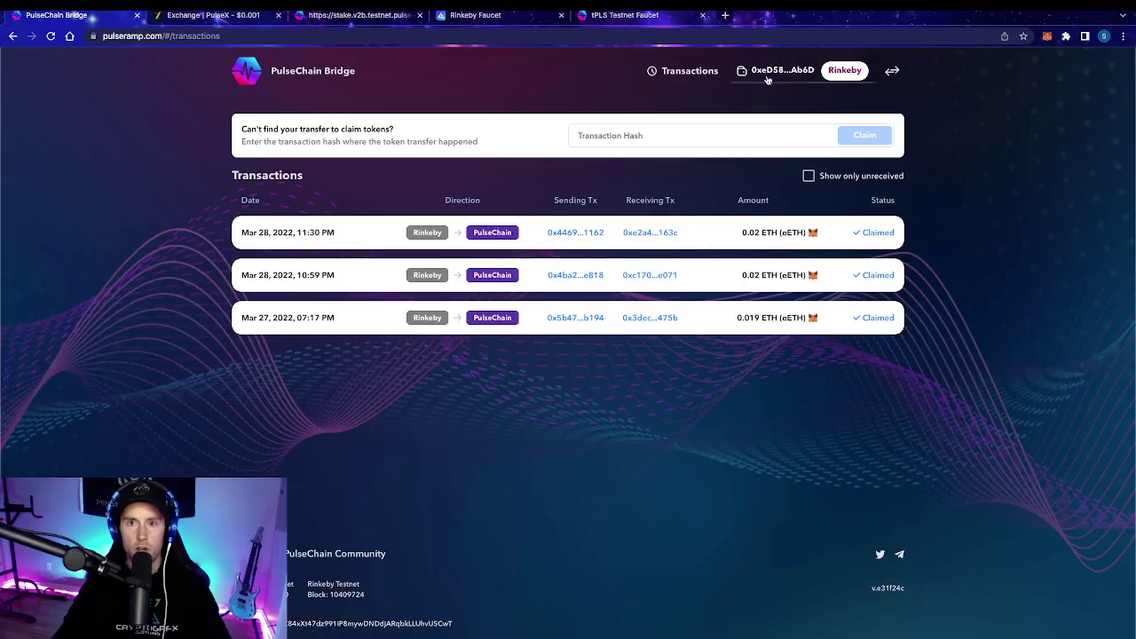
{"action": "left_click", "coordinate": [462, 78]}
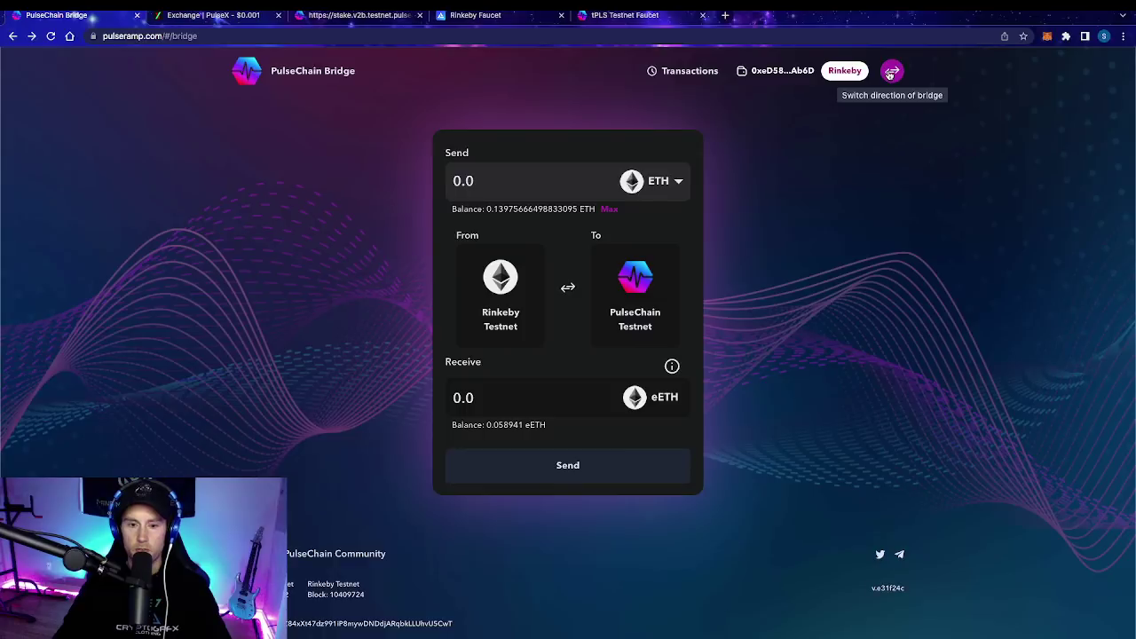
Step: Reverse the bridge to PulseChain Testnet → Rinkeby, switching the wallet network and checking the latest transfer
{"action": "left_click", "coordinate": [890, 73]}
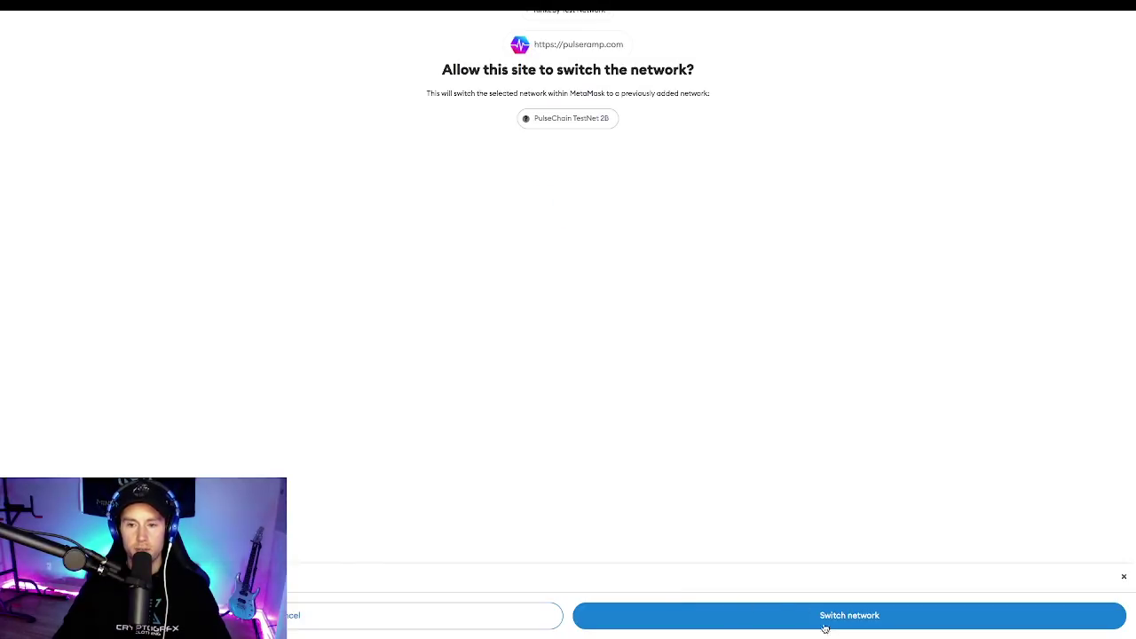
{"action": "left_click", "coordinate": [830, 617]}
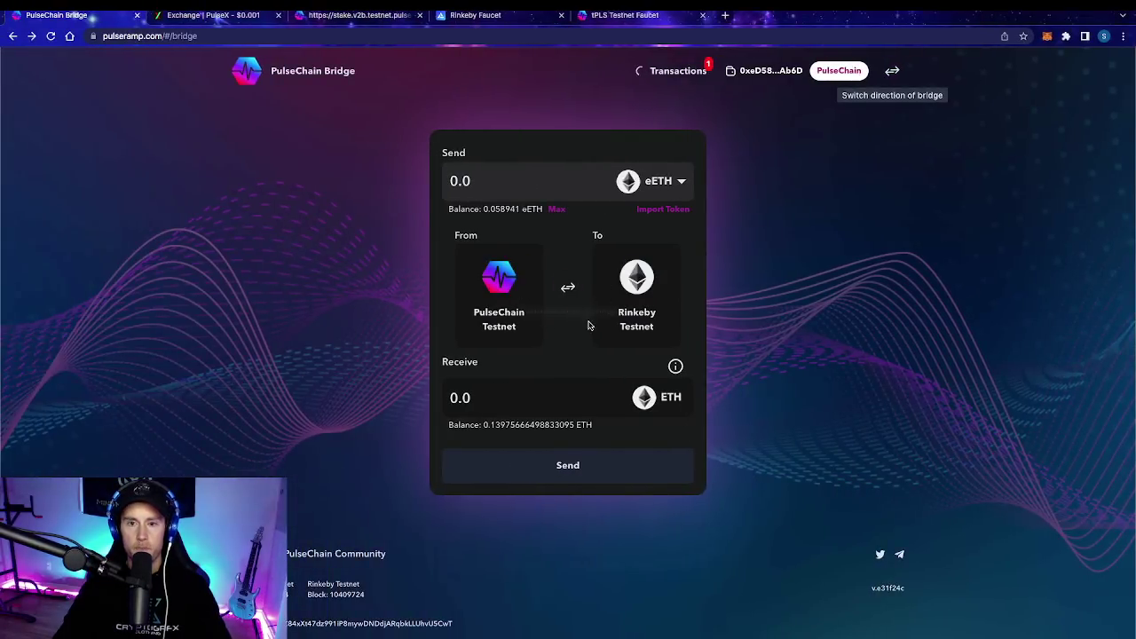
{"action": "left_click", "coordinate": [679, 73]}
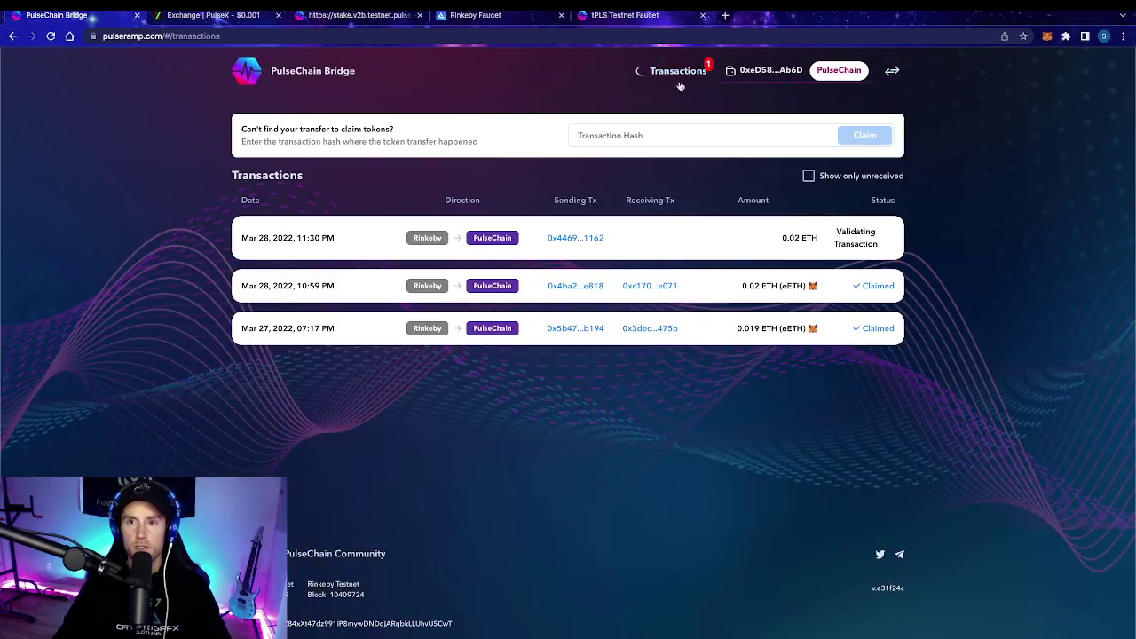
{"action": "left_click", "coordinate": [277, 81]}
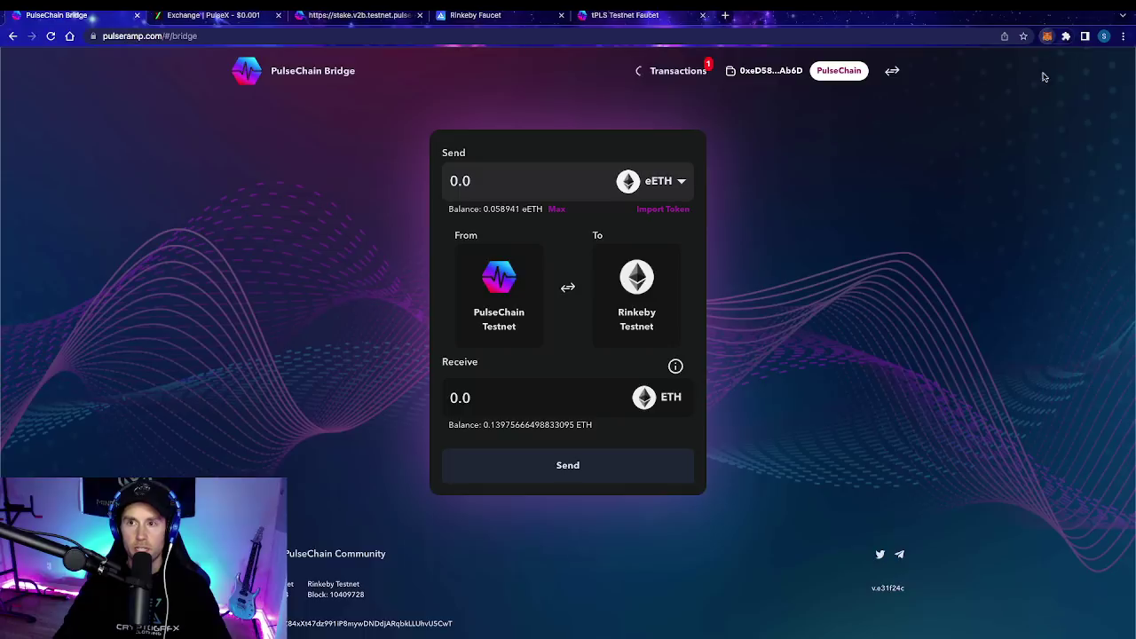
{"action": "left_click", "coordinate": [1047, 35]}
{"action": "scroll", "coordinate": [951, 256], "scroll_direction": "down", "scroll_amount": 1}
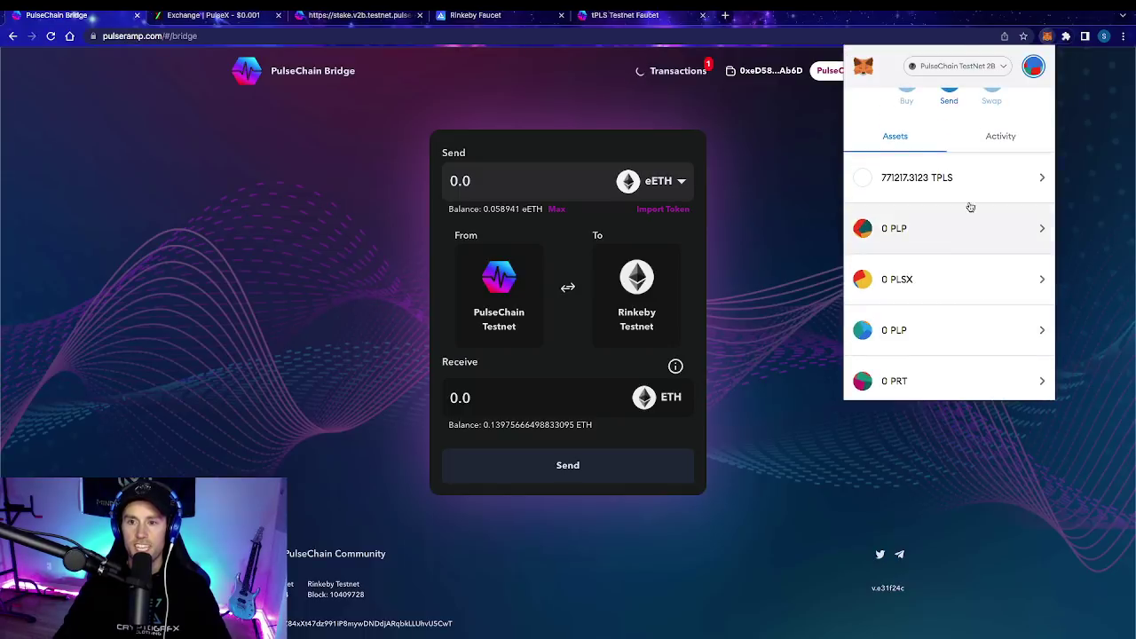
{"action": "scroll", "coordinate": [948, 388], "scroll_direction": "down", "scroll_amount": 1}
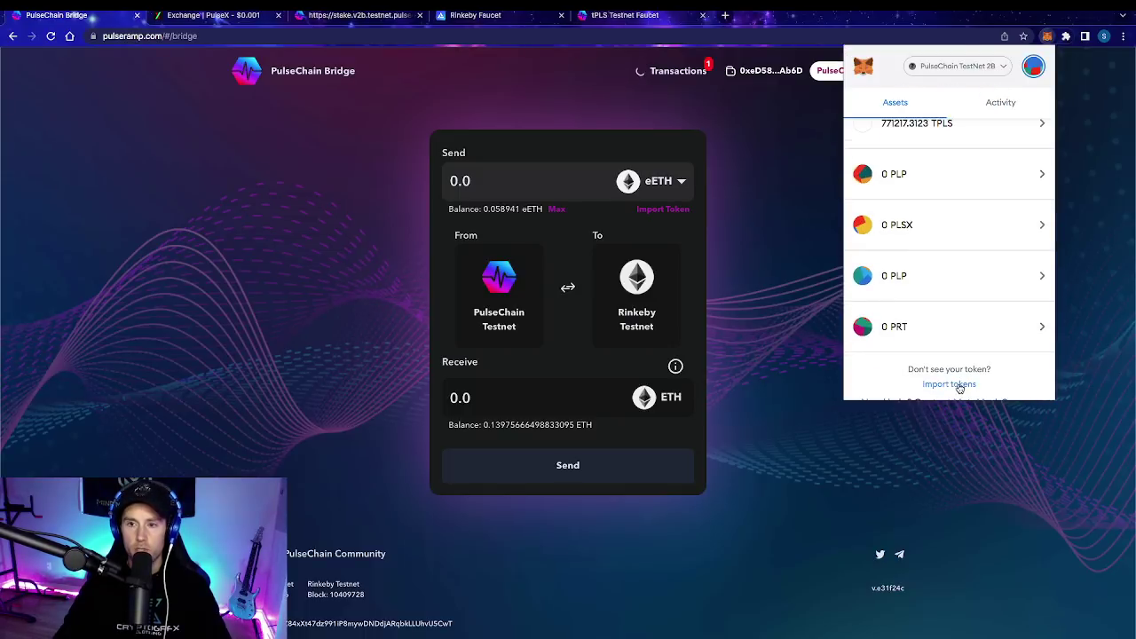
{"action": "left_click", "coordinate": [768, 257]}
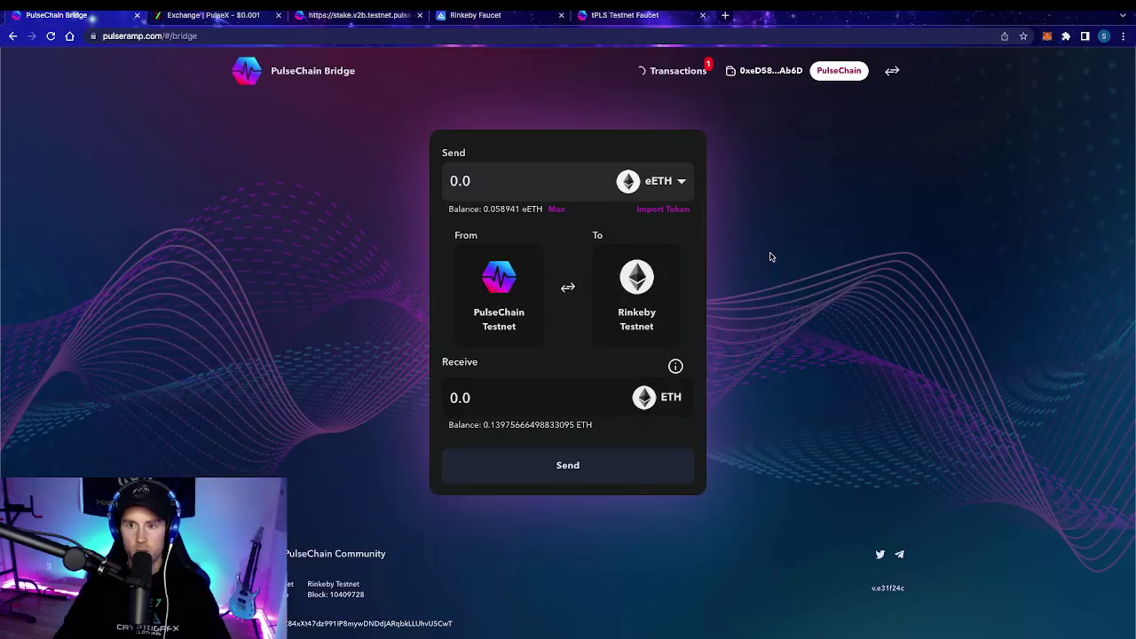
{"action": "left_click", "coordinate": [655, 210]}
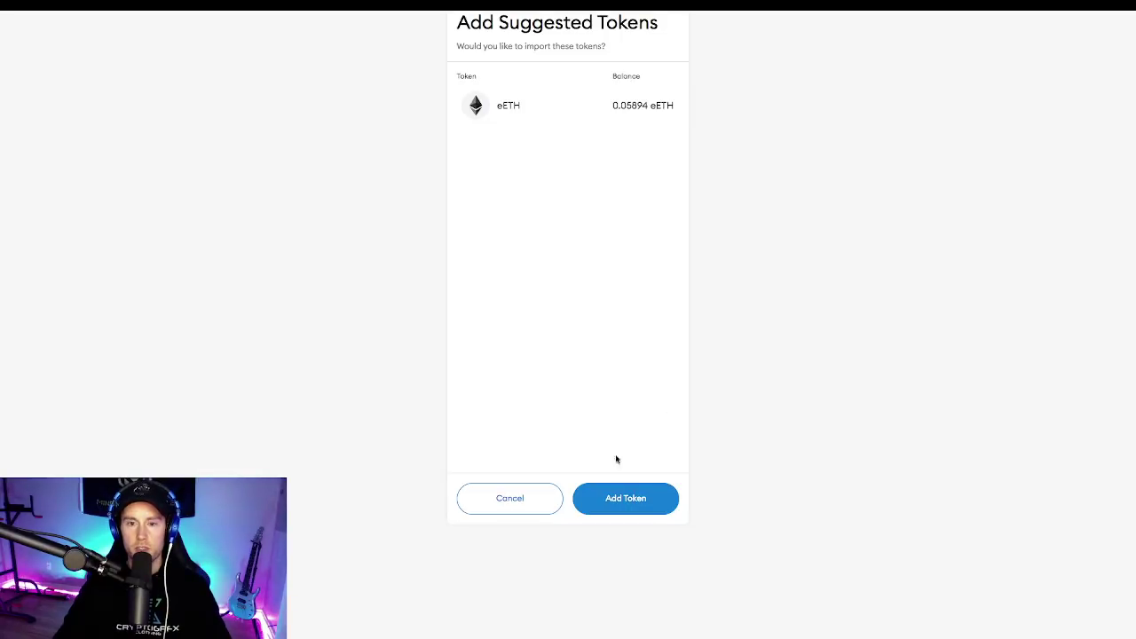
{"action": "left_click", "coordinate": [644, 494]}
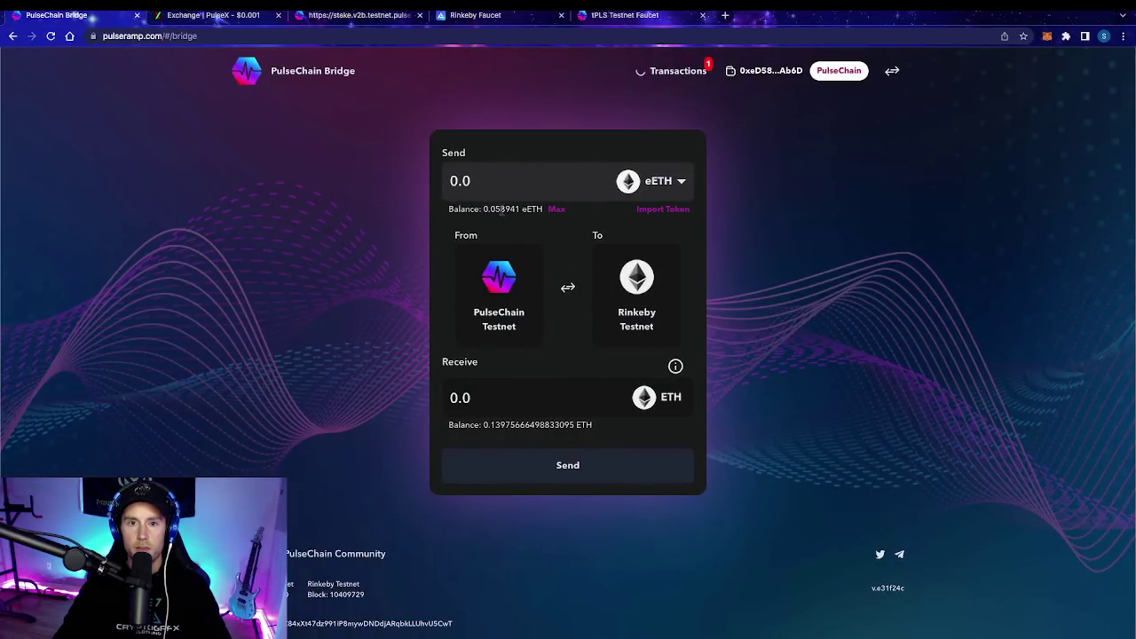
{"action": "left_click", "coordinate": [1047, 36]}
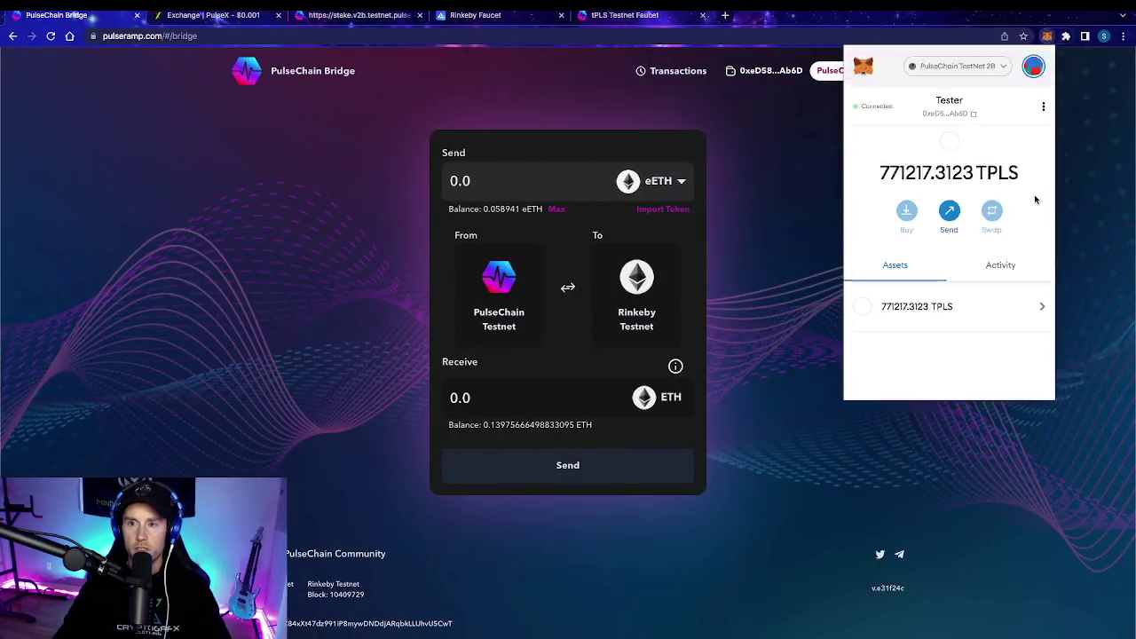
{"action": "scroll", "coordinate": [960, 338], "scroll_direction": "down", "scroll_amount": 5}
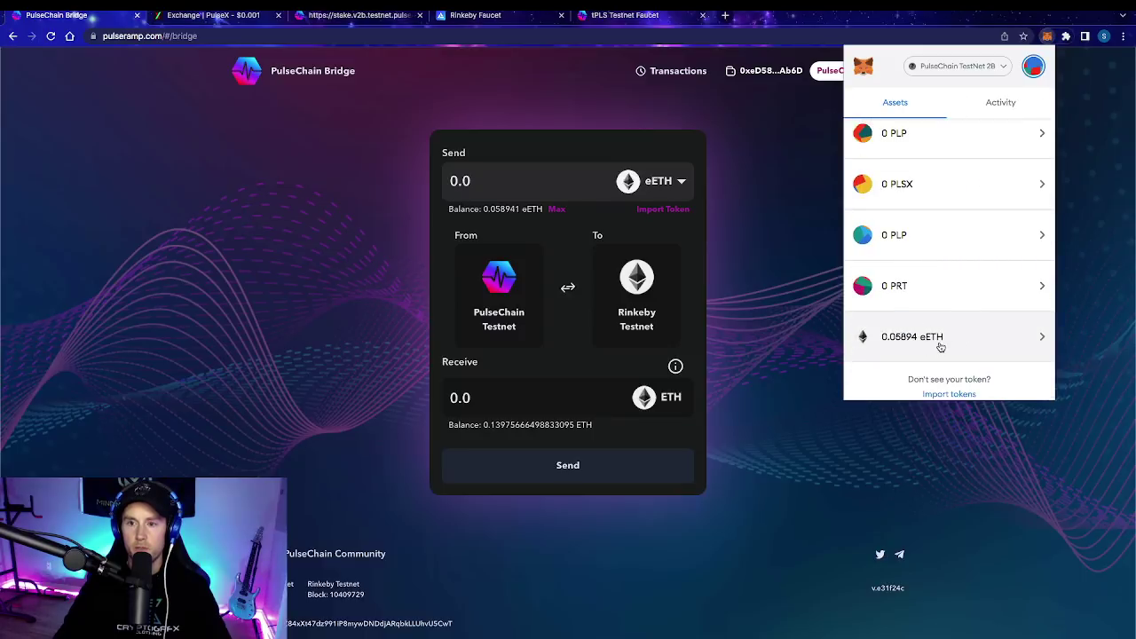
{"action": "left_click", "coordinate": [620, 187]}
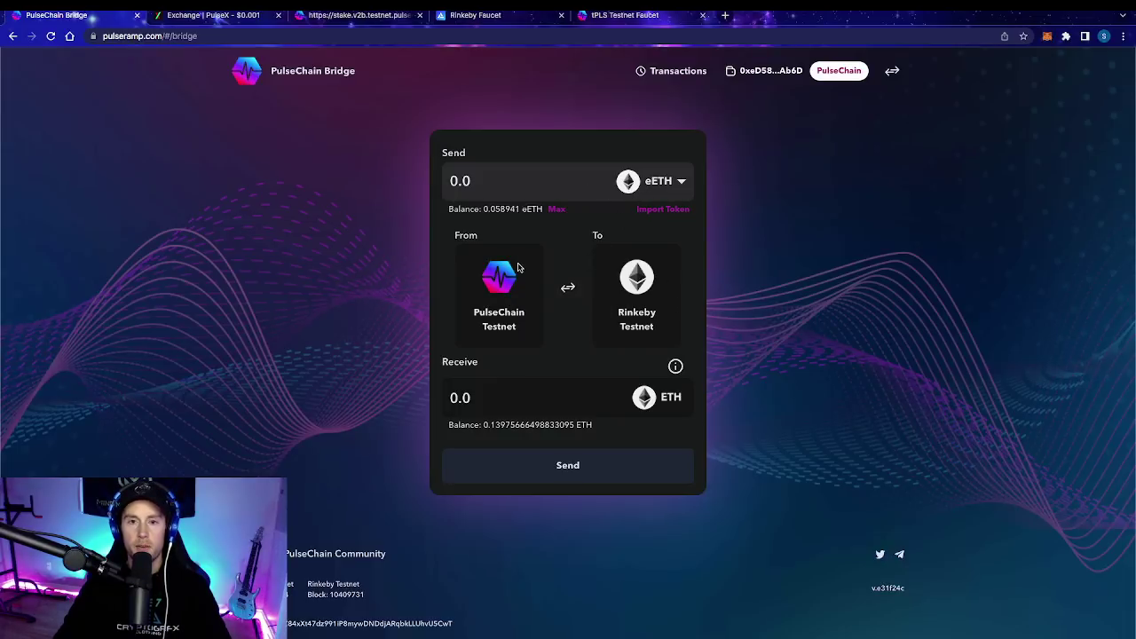
Step: Choose tPLS as the asset to send and add the pPLS token to the wallet
{"action": "left_click", "coordinate": [680, 181]}
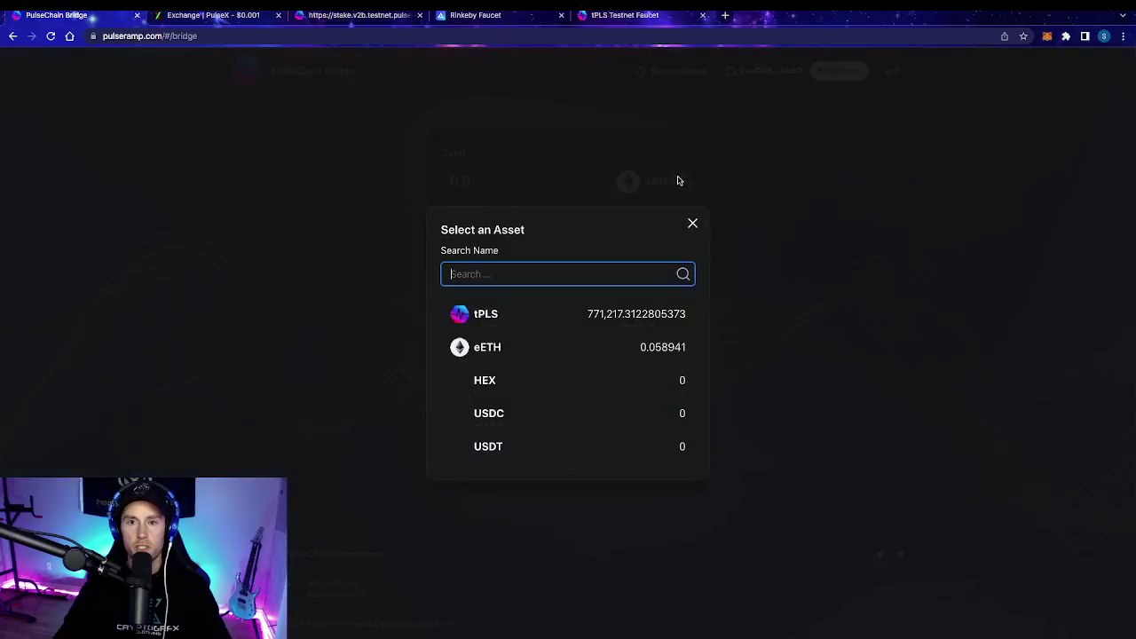
{"action": "left_click", "coordinate": [498, 320]}
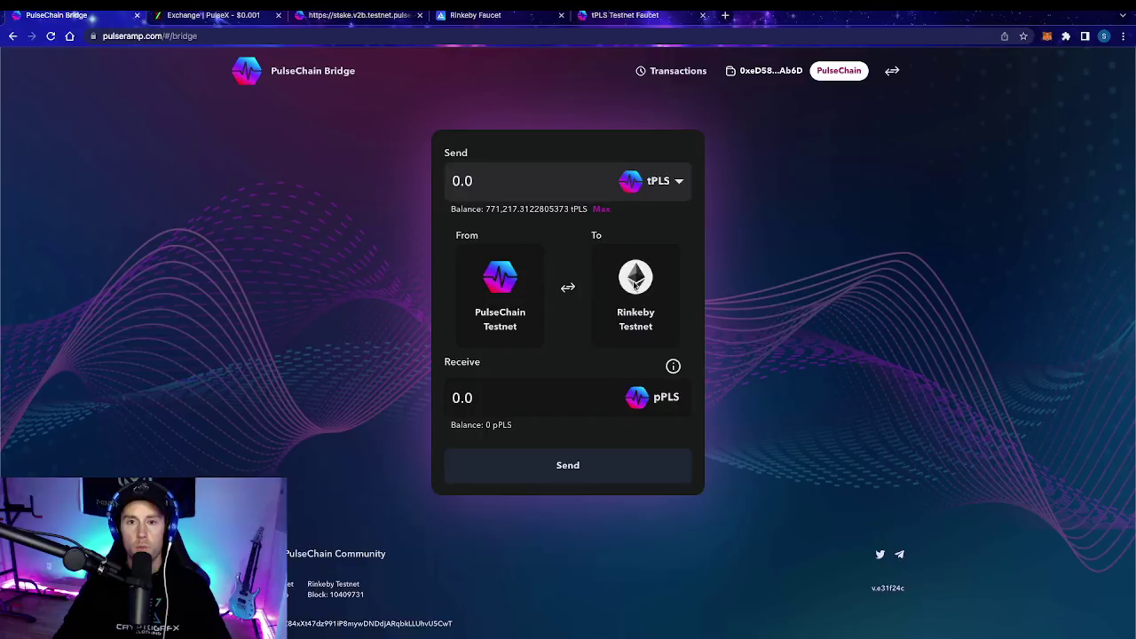
{"action": "left_click", "coordinate": [893, 72]}
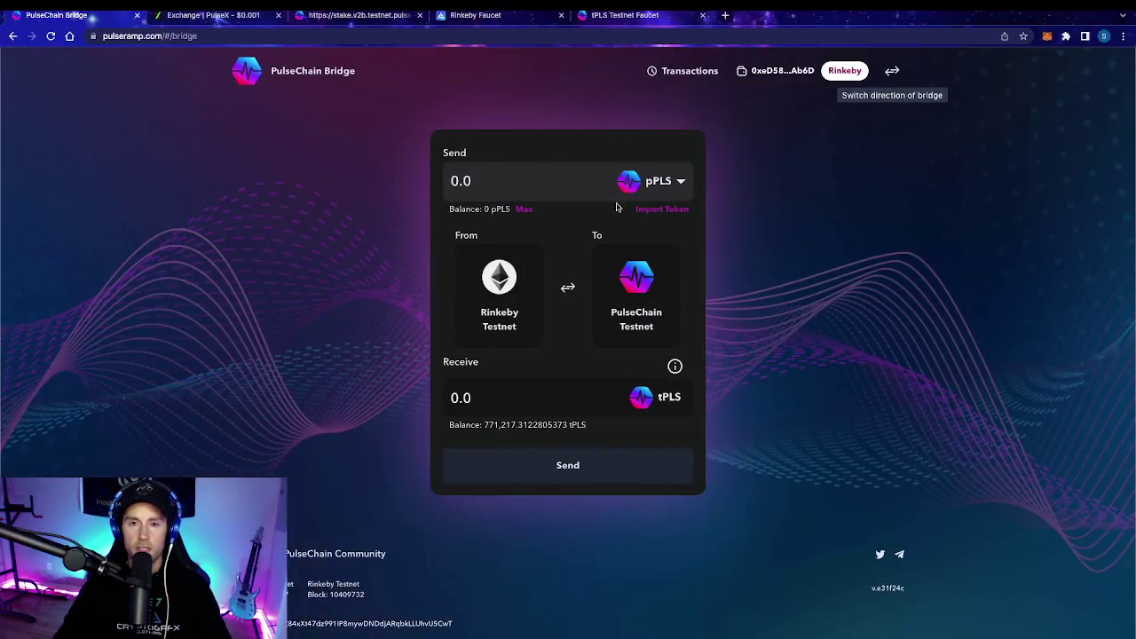
{"action": "left_click", "coordinate": [664, 214]}
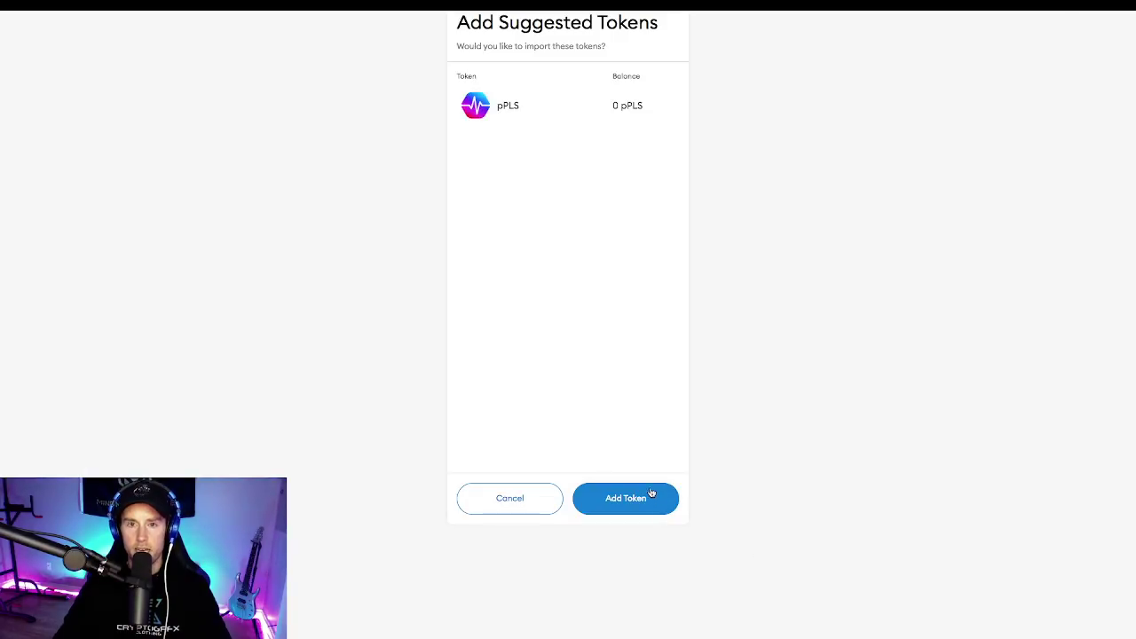
{"action": "left_click", "coordinate": [650, 496]}
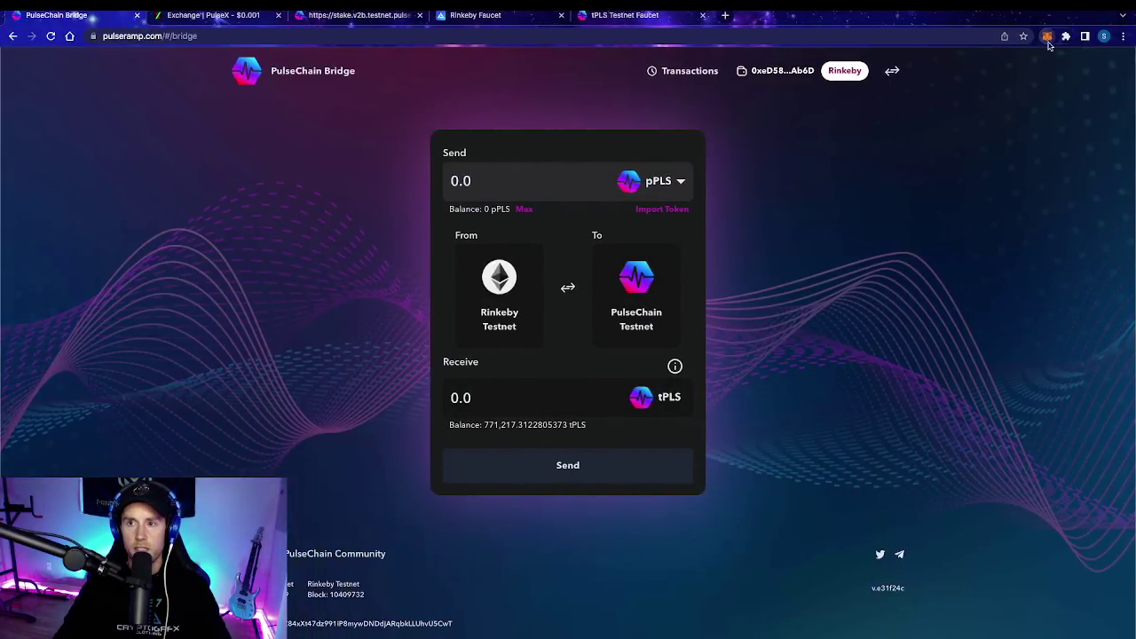
Step: Verify pPLS in the wallet, then set the bridge back to PulseChain Testnet → Rinkeby
{"action": "left_click", "coordinate": [1047, 37]}
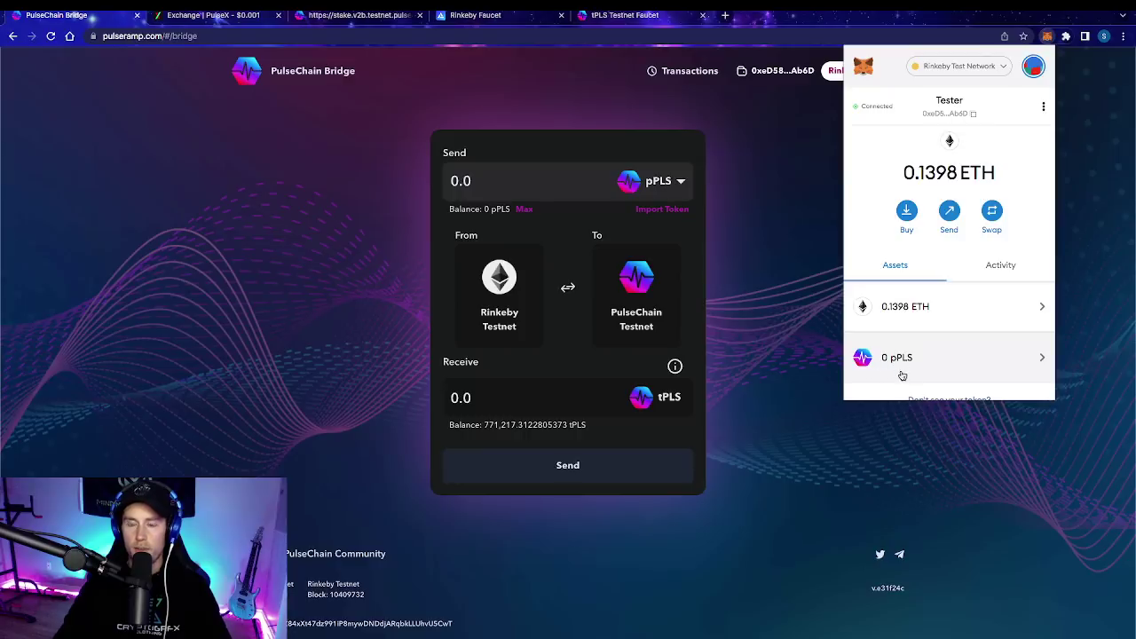
{"action": "left_click", "coordinate": [713, 172]}
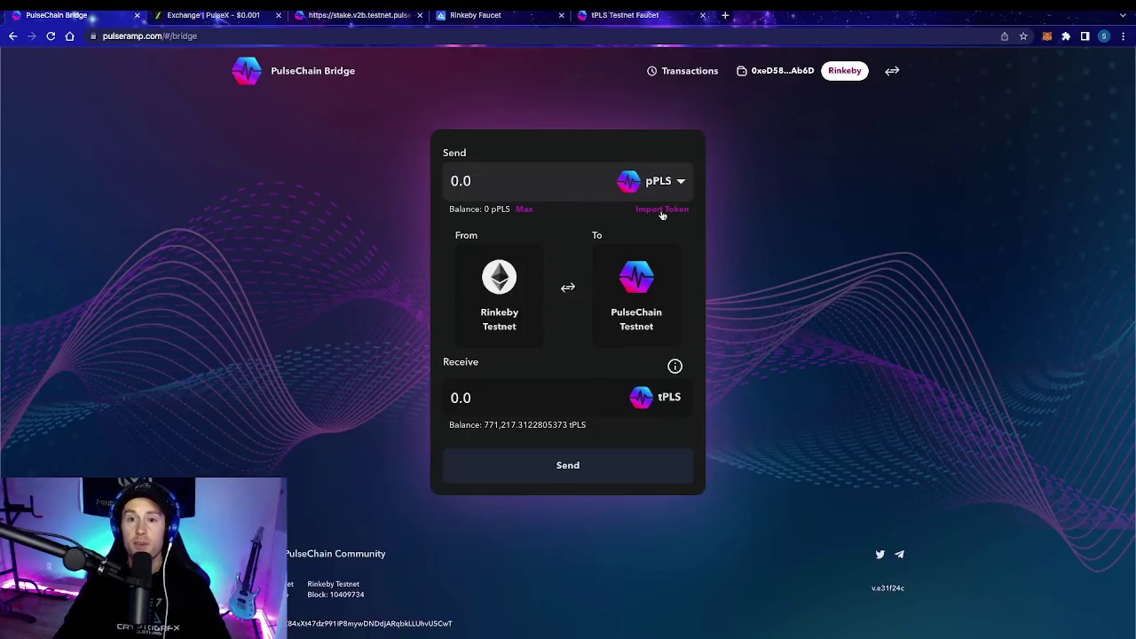
{"action": "left_click", "coordinate": [892, 71]}
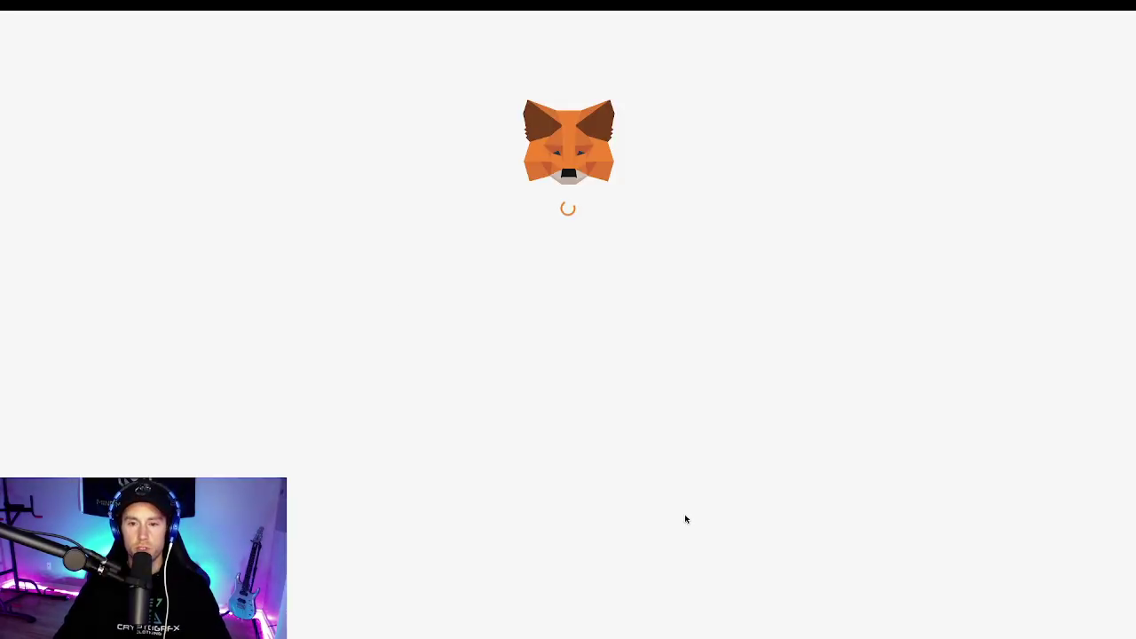
{"action": "left_click", "coordinate": [768, 613]}
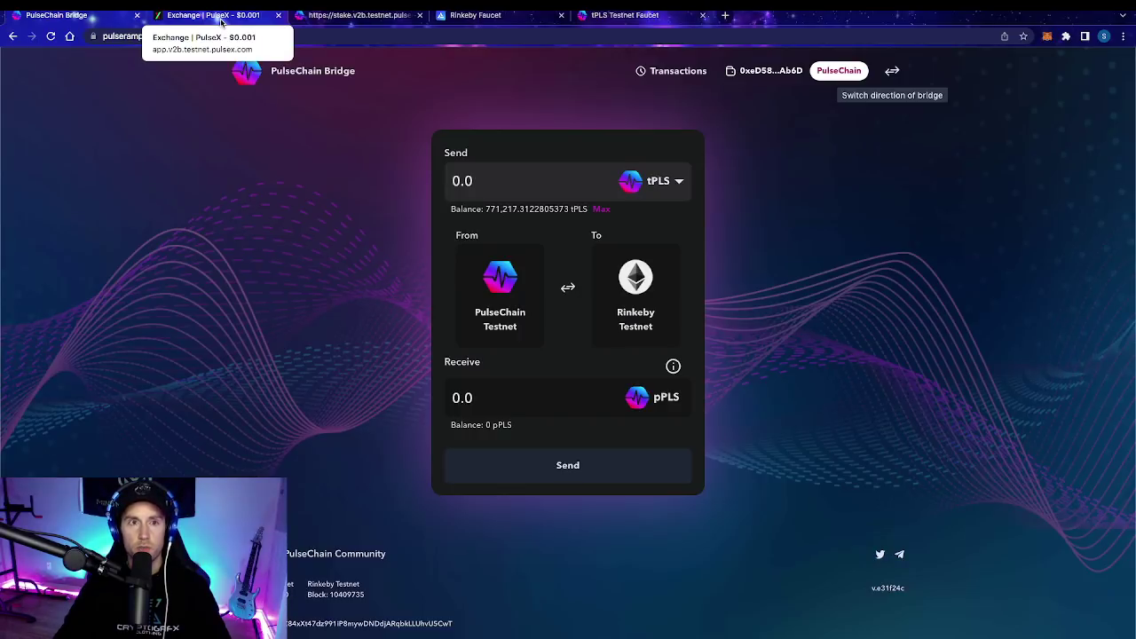
Step: Switch to PulseX and browse its Info analytics page
{"action": "left_click", "coordinate": [221, 18]}
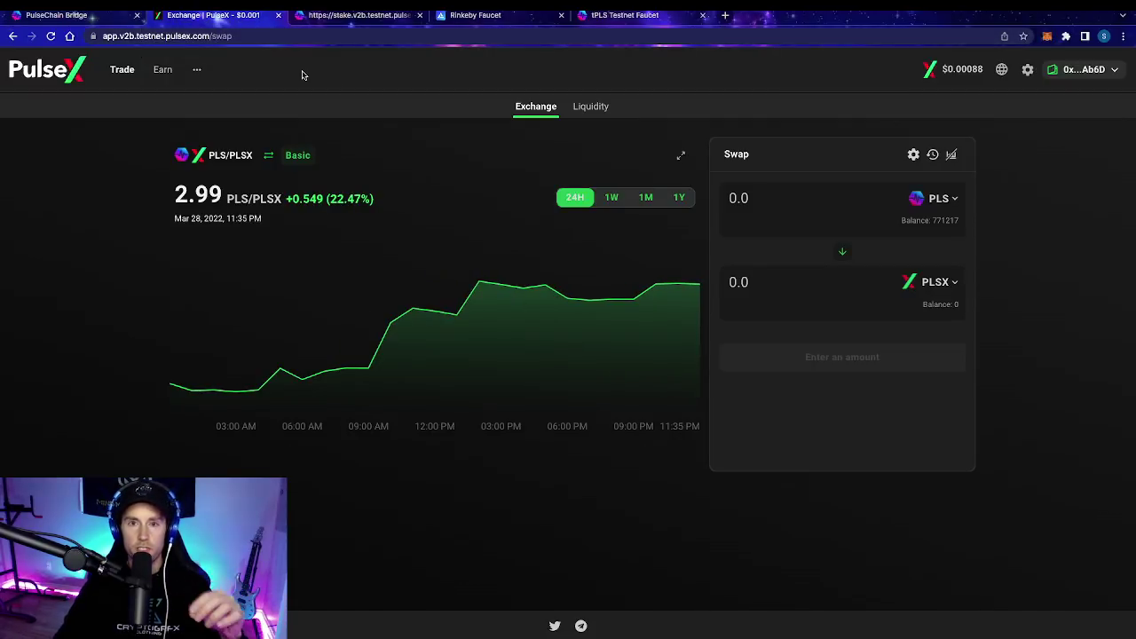
{"action": "mouse_move", "coordinate": [116, 75]}
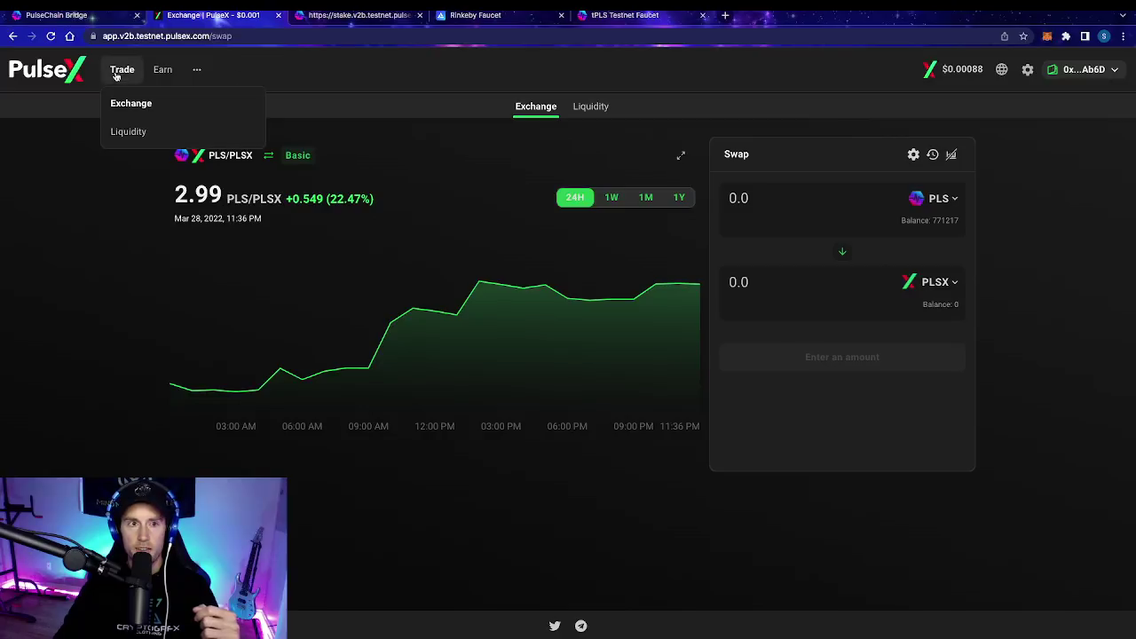
{"action": "mouse_move", "coordinate": [197, 71]}
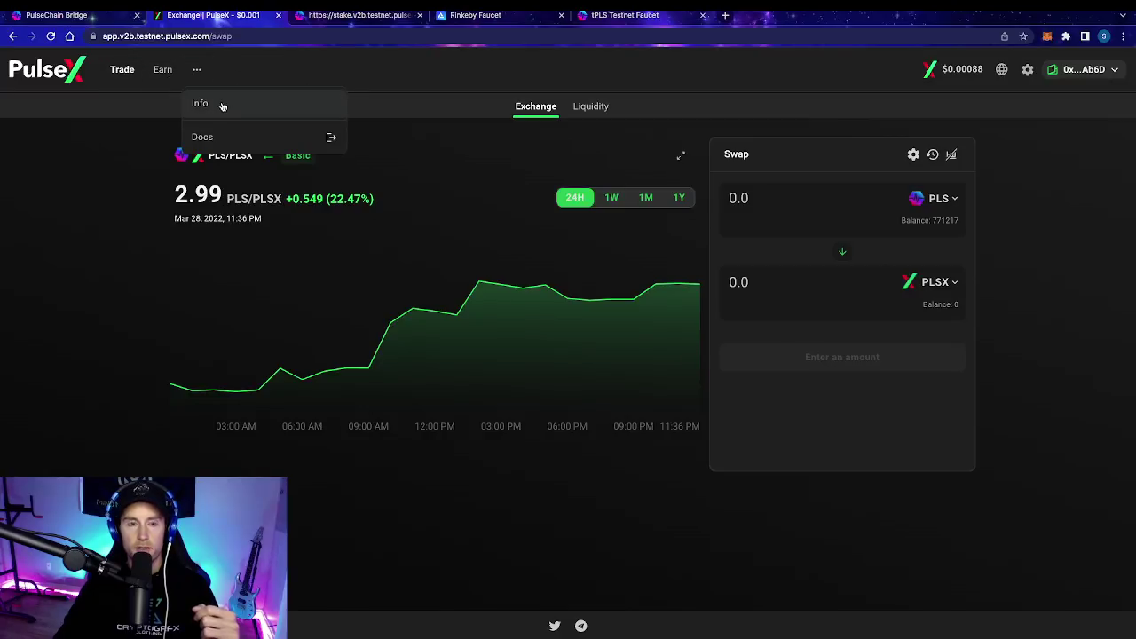
{"action": "left_click", "coordinate": [222, 106]}
{"action": "scroll", "coordinate": [384, 414], "scroll_direction": "down", "scroll_amount": 2}
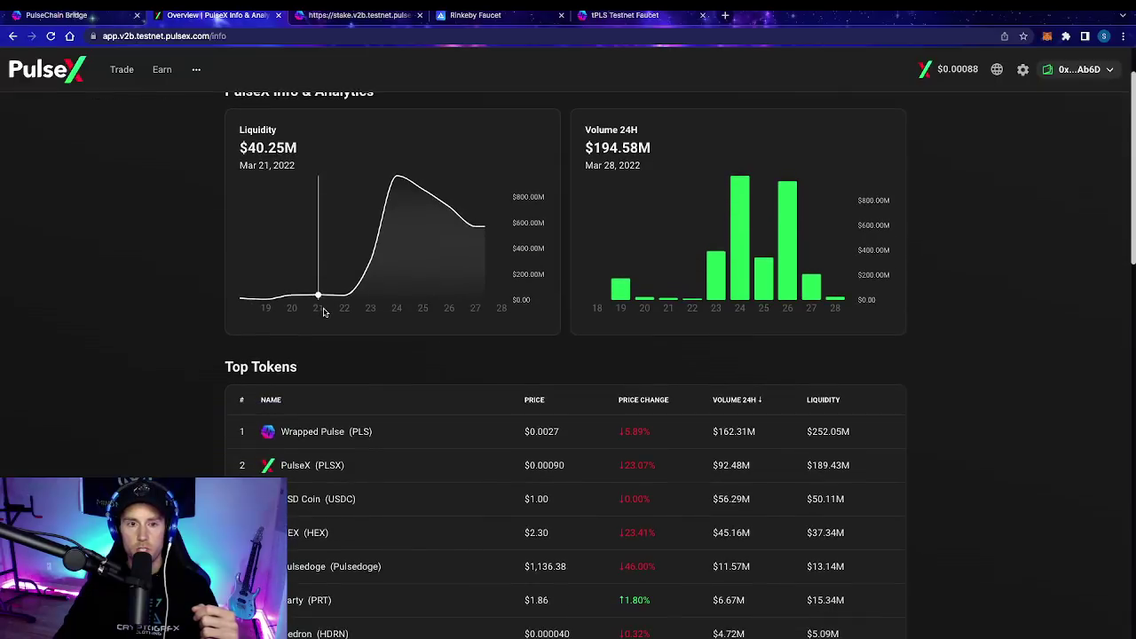
{"action": "scroll", "coordinate": [477, 418], "scroll_direction": "down", "scroll_amount": 1}
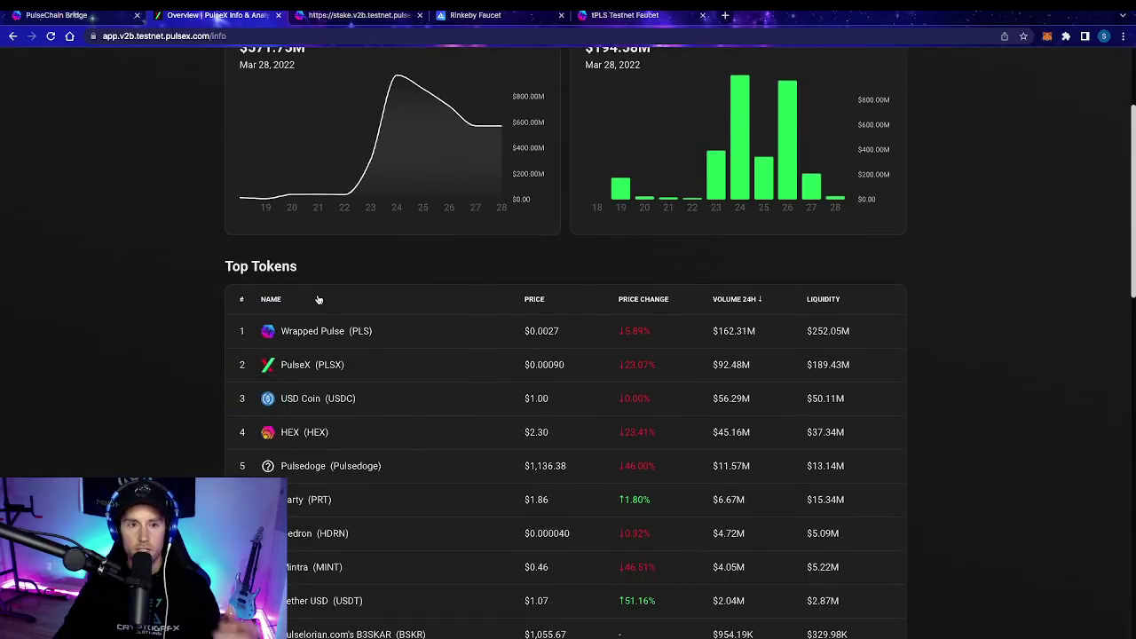
{"action": "scroll", "coordinate": [346, 344], "scroll_direction": "down", "scroll_amount": 2}
{"action": "scroll", "coordinate": [367, 431], "scroll_direction": "down", "scroll_amount": 5}
{"action": "scroll", "coordinate": [367, 435], "scroll_direction": "up", "scroll_amount": 9}
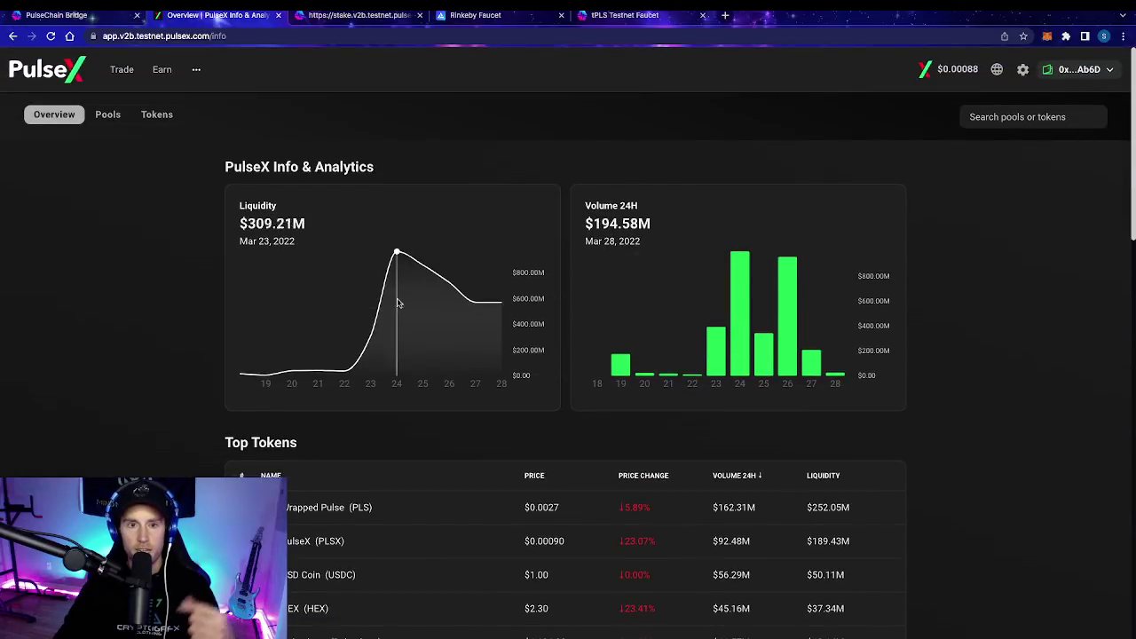
Step: Look at the Liquidity page, then return to the PLS-to-PLSX Exchange page
{"action": "mouse_move", "coordinate": [121, 69]}
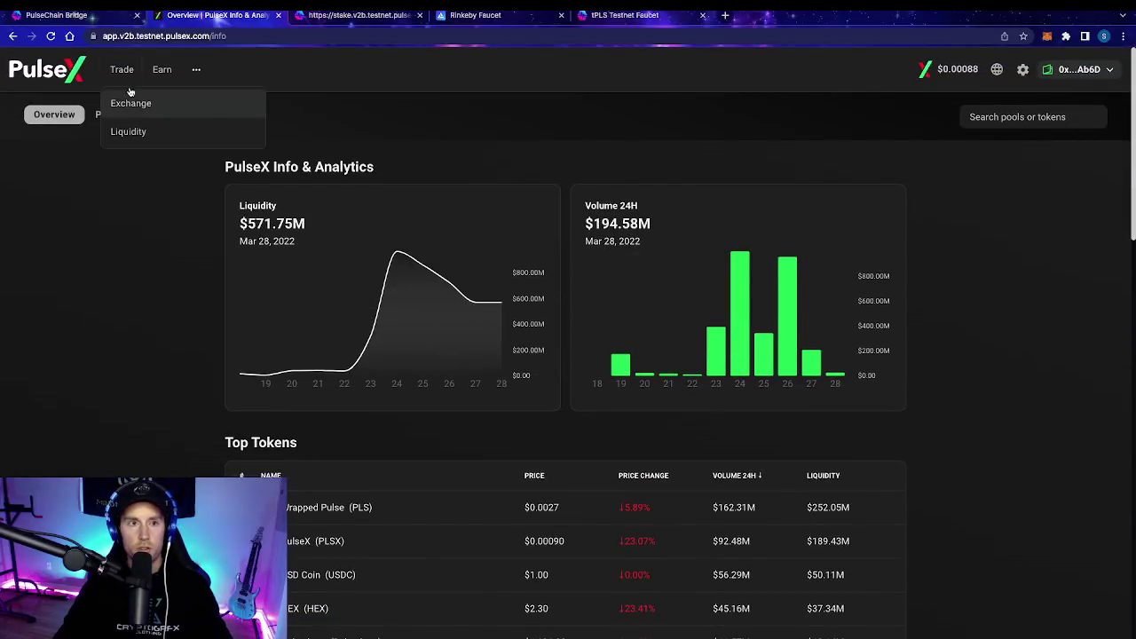
{"action": "left_click", "coordinate": [130, 103]}
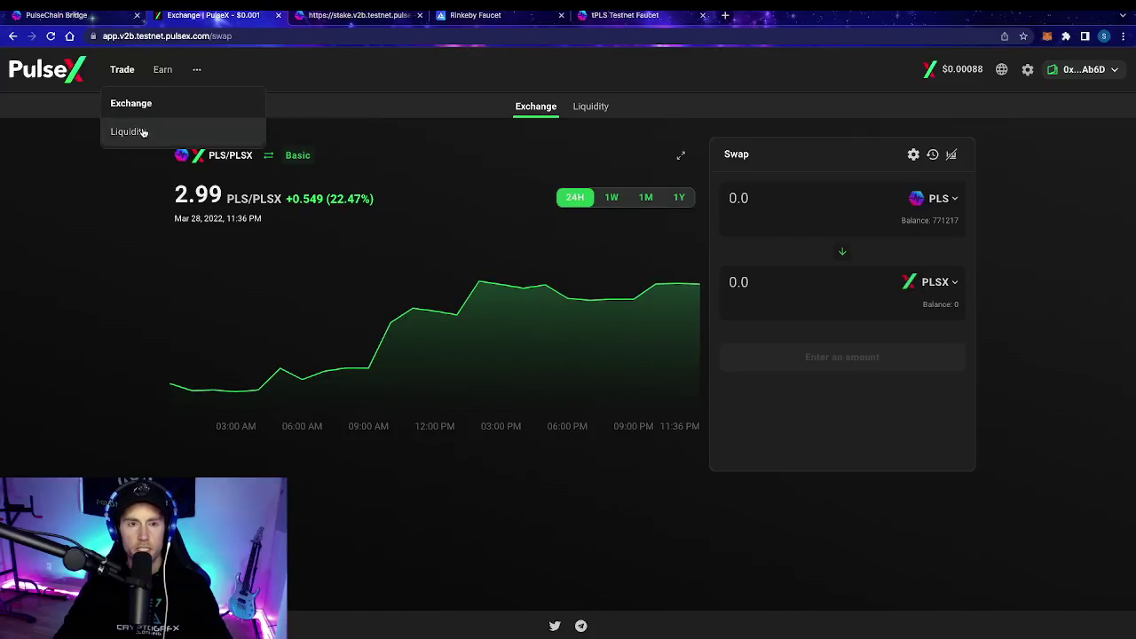
{"action": "left_click", "coordinate": [129, 132]}
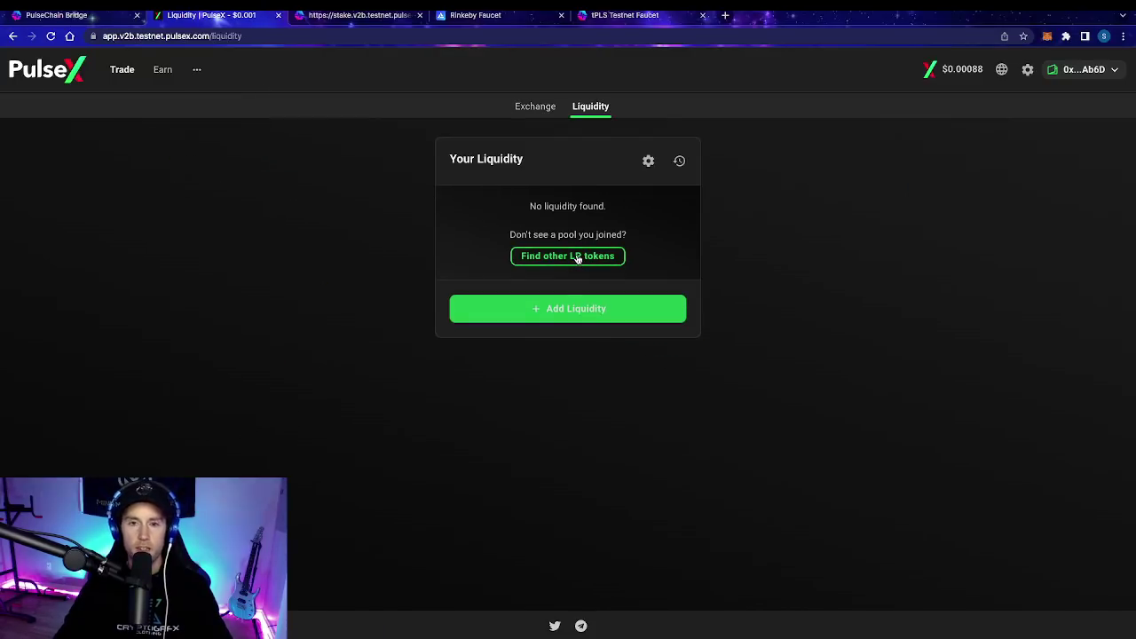
{"action": "mouse_move", "coordinate": [123, 71]}
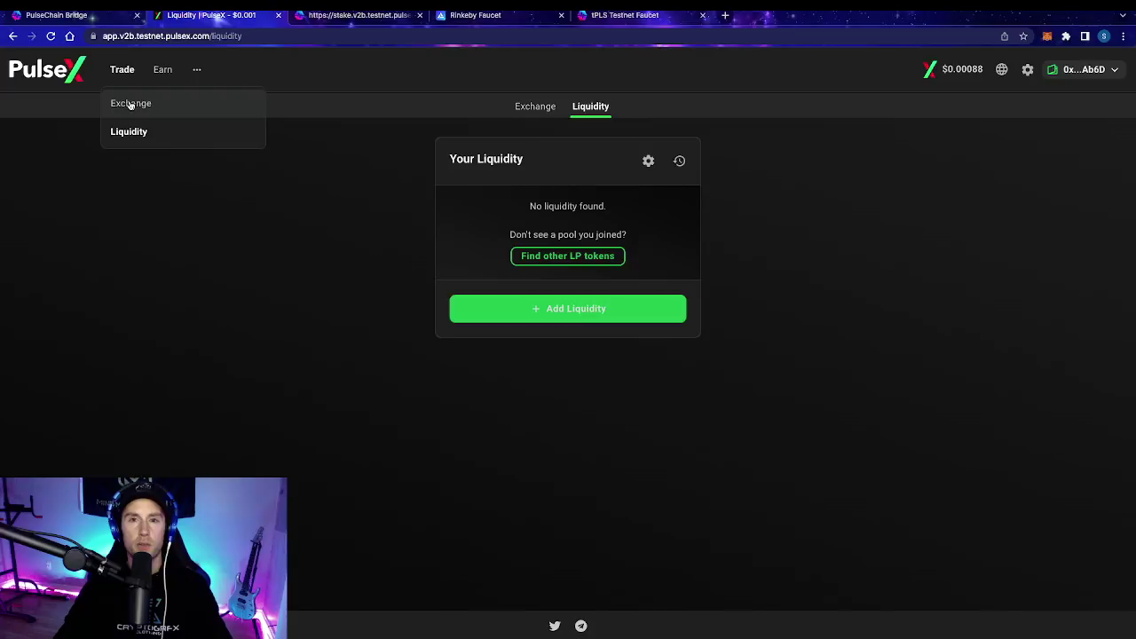
{"action": "left_click", "coordinate": [131, 104]}
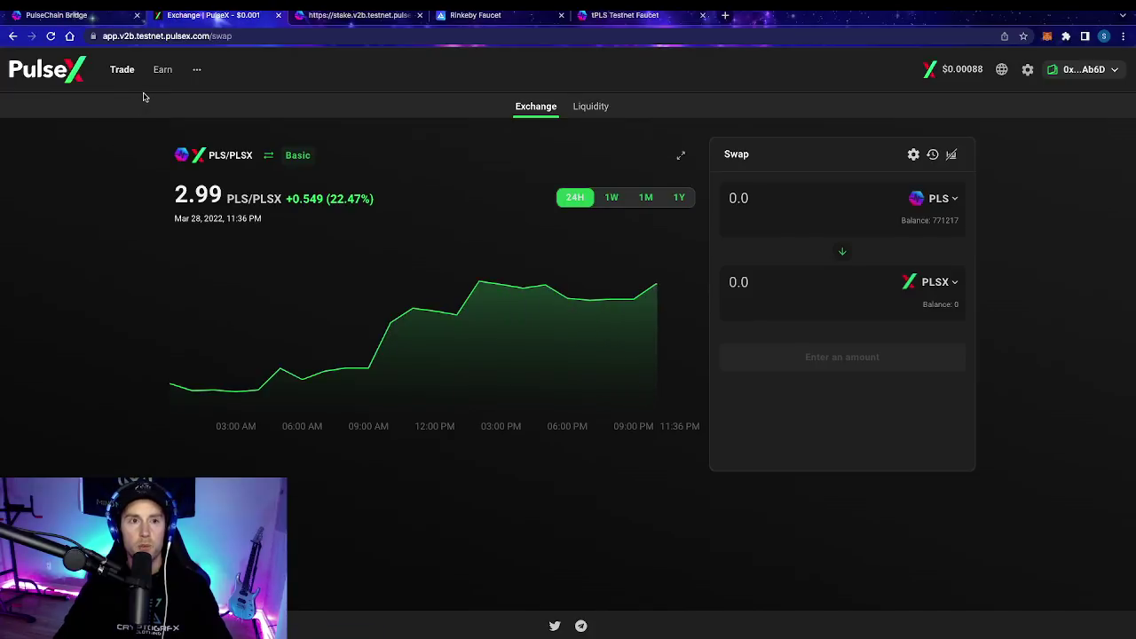
{"action": "left_click", "coordinate": [162, 69]}
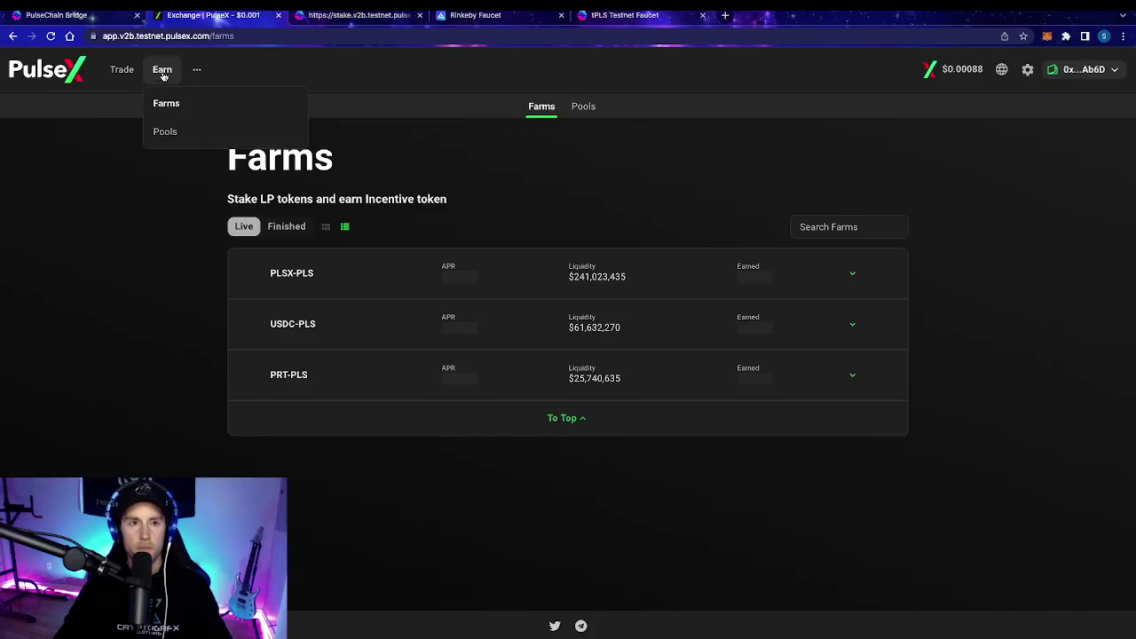
{"action": "left_click", "coordinate": [178, 131]}
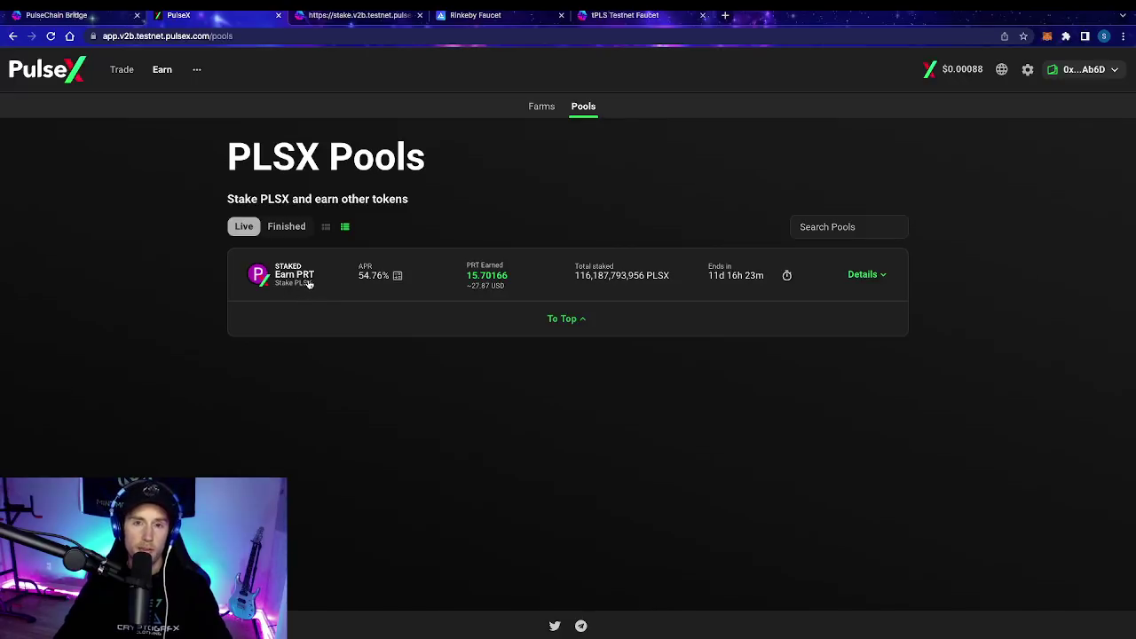
{"action": "left_click", "coordinate": [119, 69]}
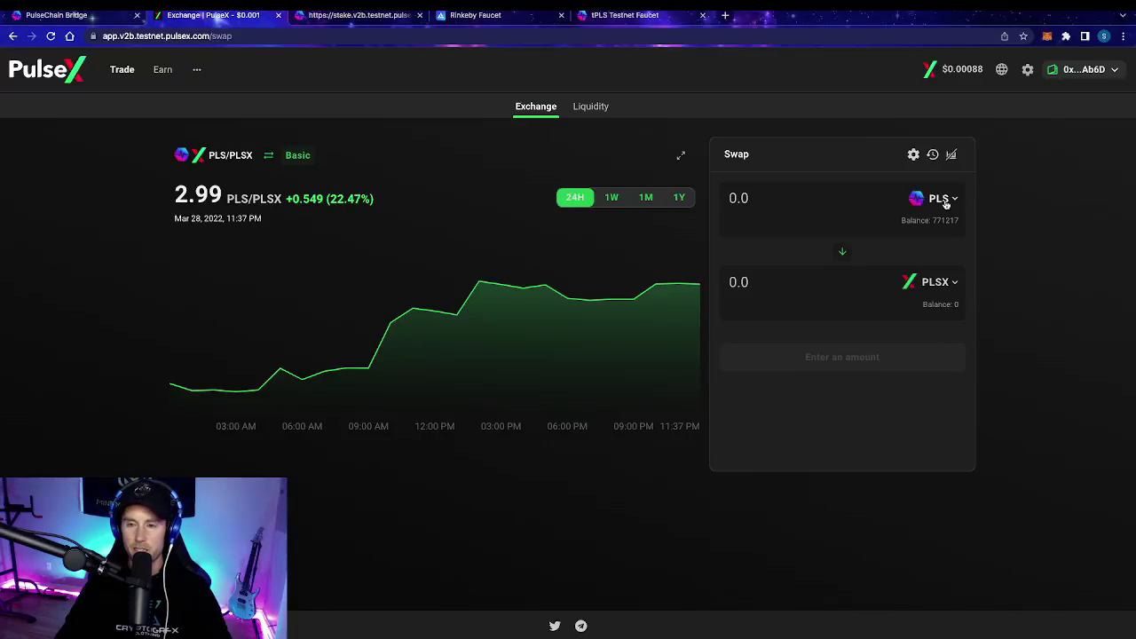
Step: In Manage Lists, toggle the Pulse Bridge list off and on, then view its v0.5.0 details and tokens
{"action": "left_click", "coordinate": [946, 204]}
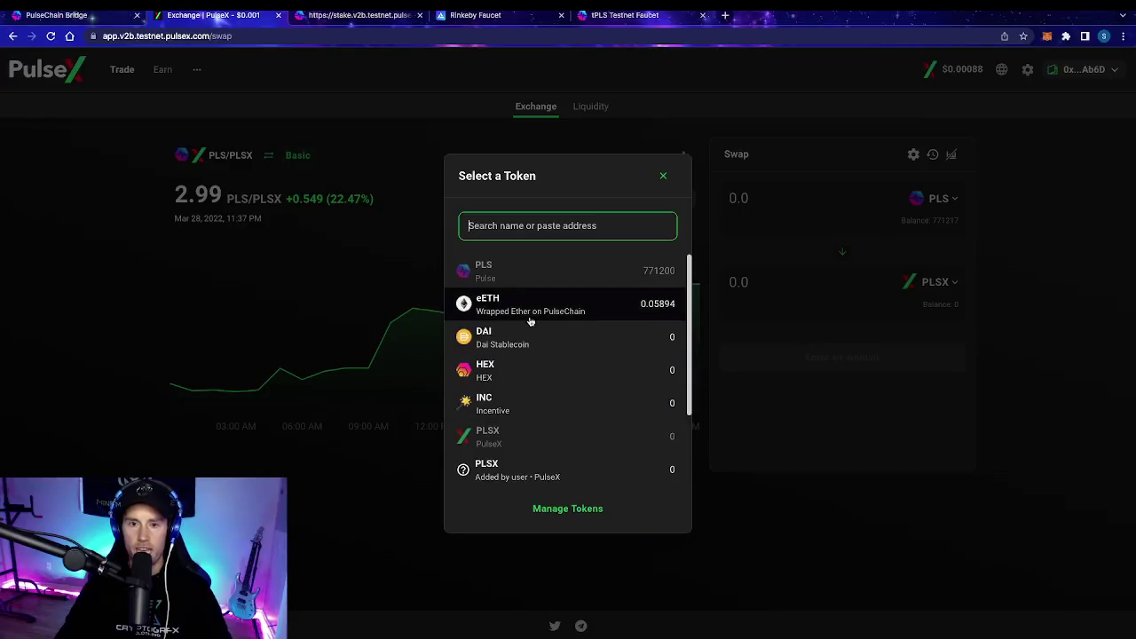
{"action": "scroll", "coordinate": [533, 404], "scroll_direction": "down", "scroll_amount": 2}
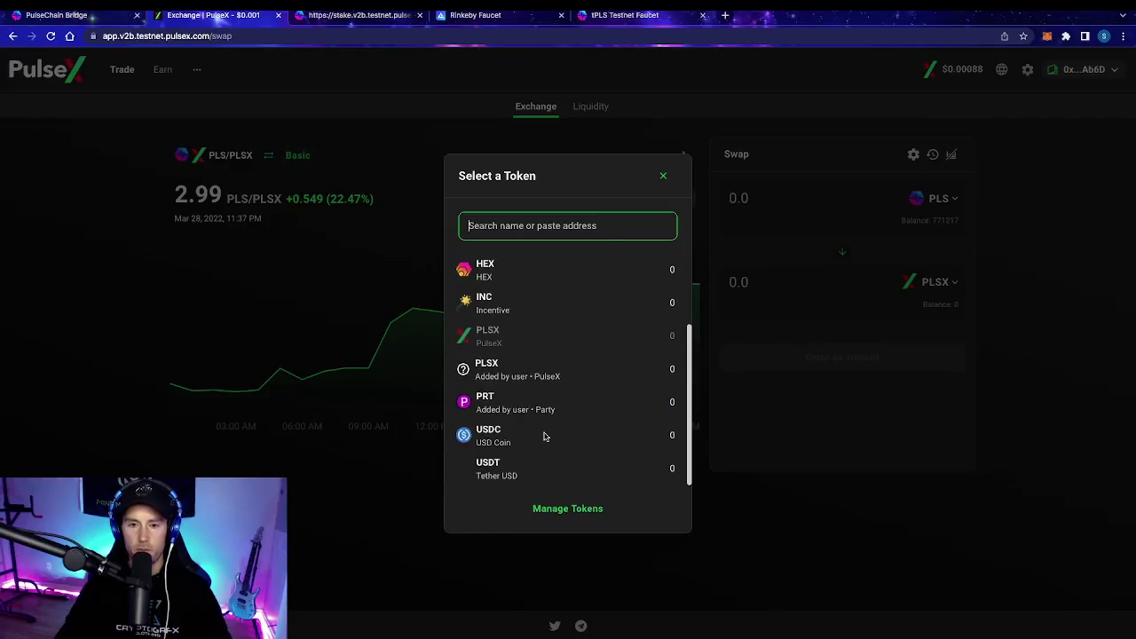
{"action": "left_click", "coordinate": [568, 508]}
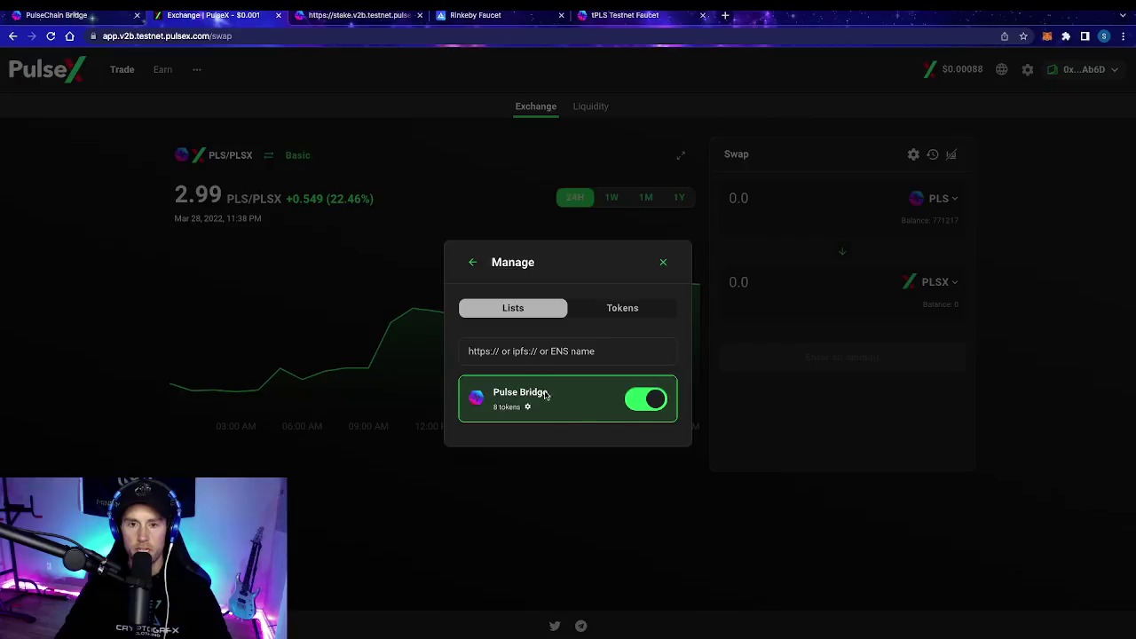
{"action": "left_click", "coordinate": [642, 400]}
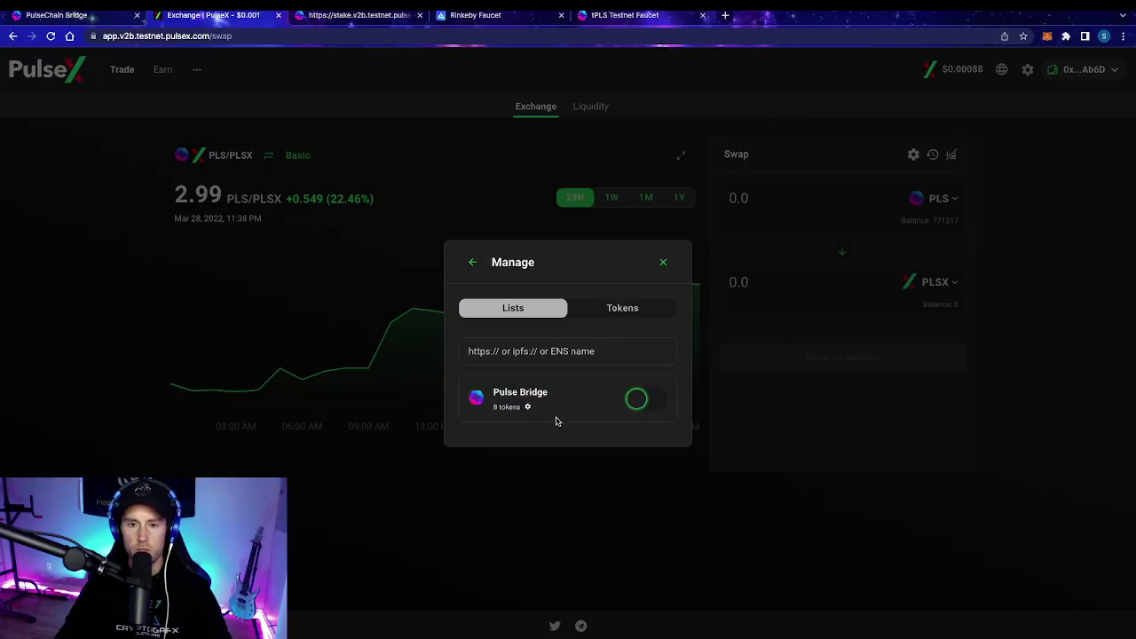
{"action": "left_click", "coordinate": [640, 403]}
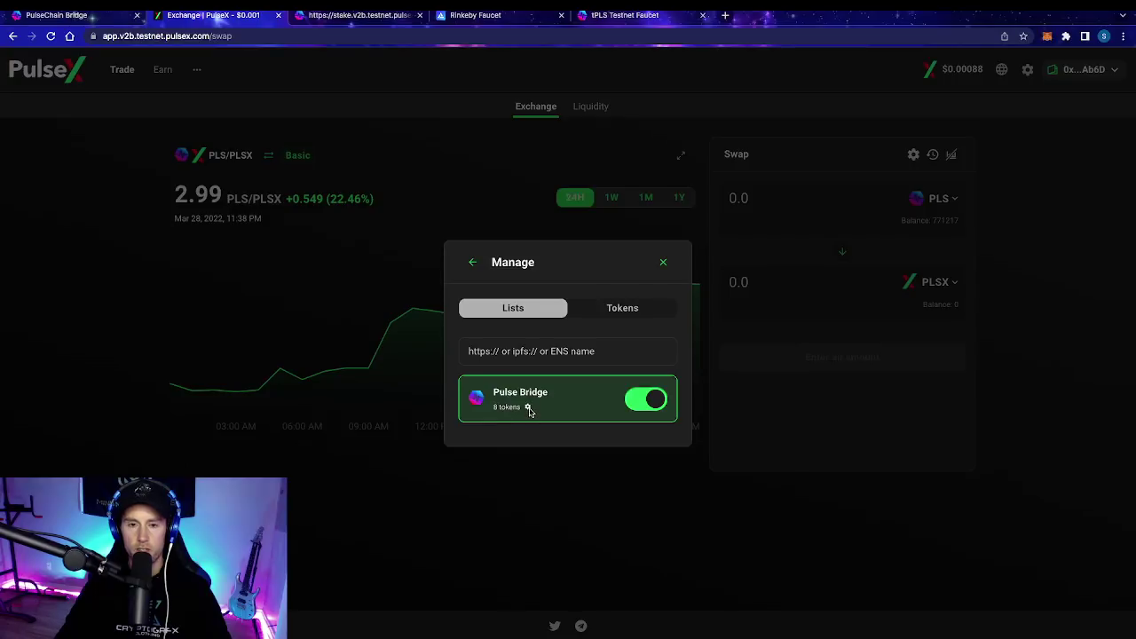
{"action": "left_click", "coordinate": [528, 408]}
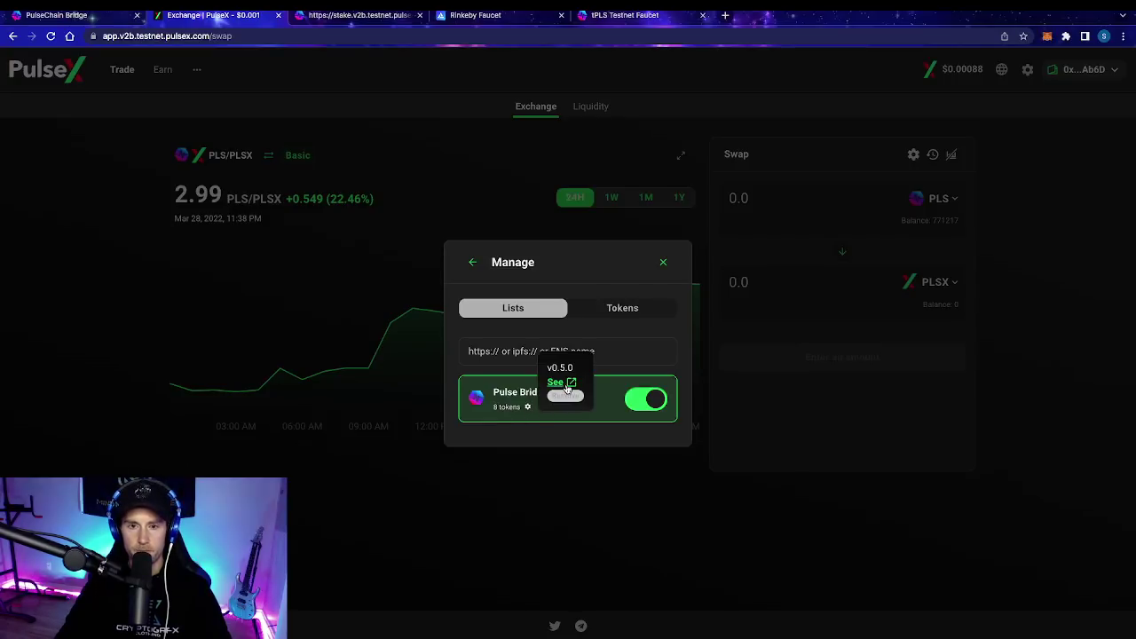
{"action": "left_click", "coordinate": [558, 383]}
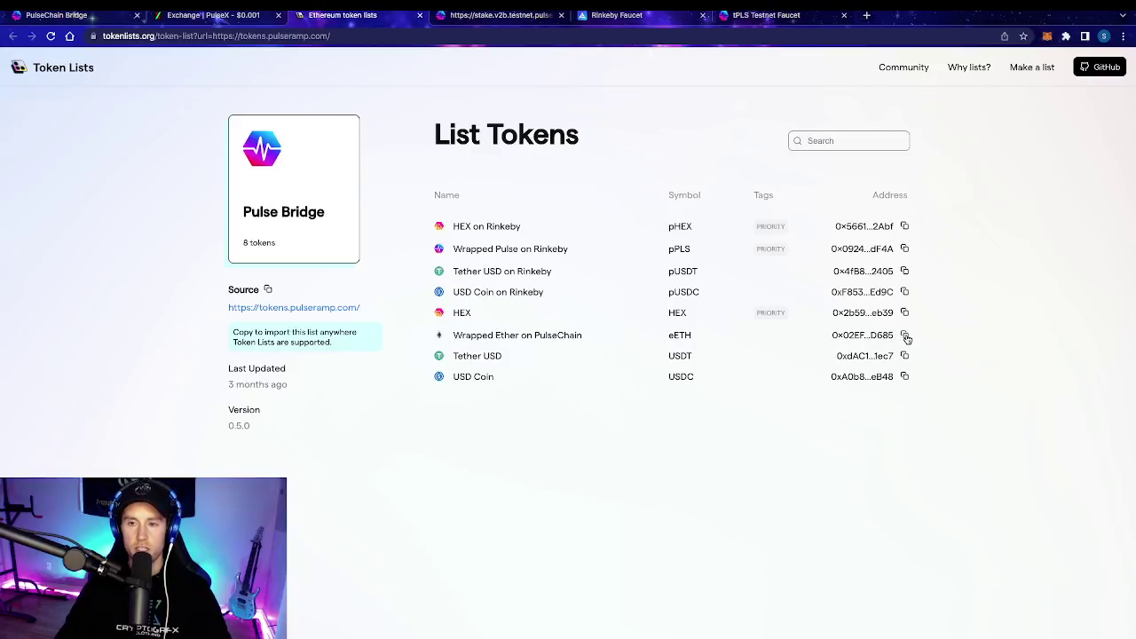
Step: Paste the eETH contract address into Manage Tokens, confirm it is already active, and close the manager
{"action": "left_click", "coordinate": [215, 16]}
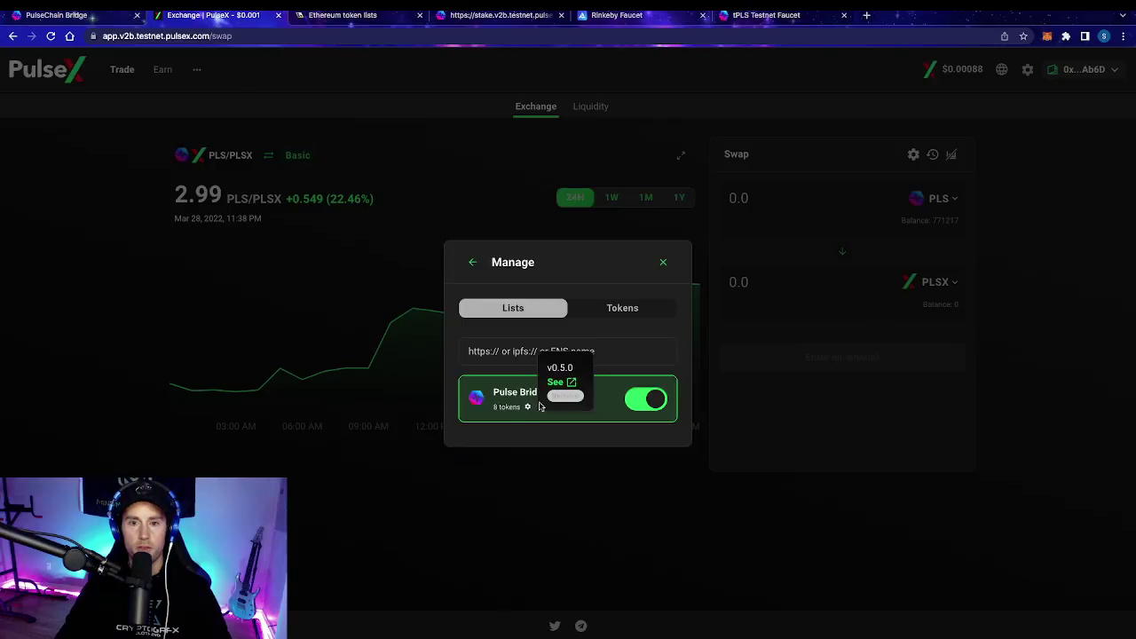
{"action": "left_click", "coordinate": [615, 302]}
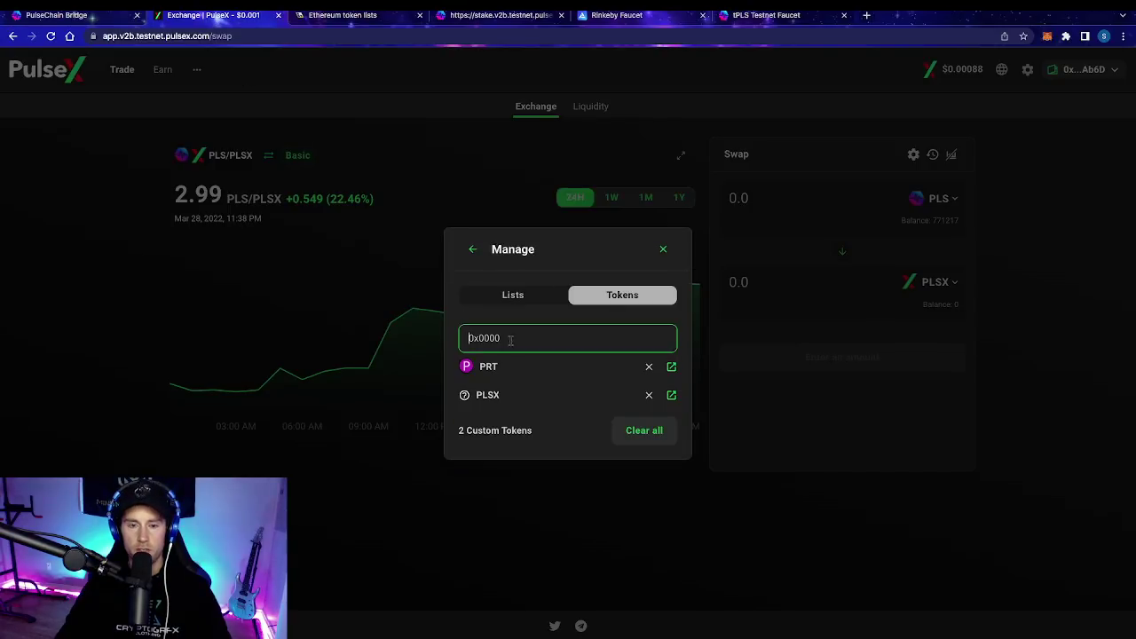
{"action": "left_click", "coordinate": [501, 299]}
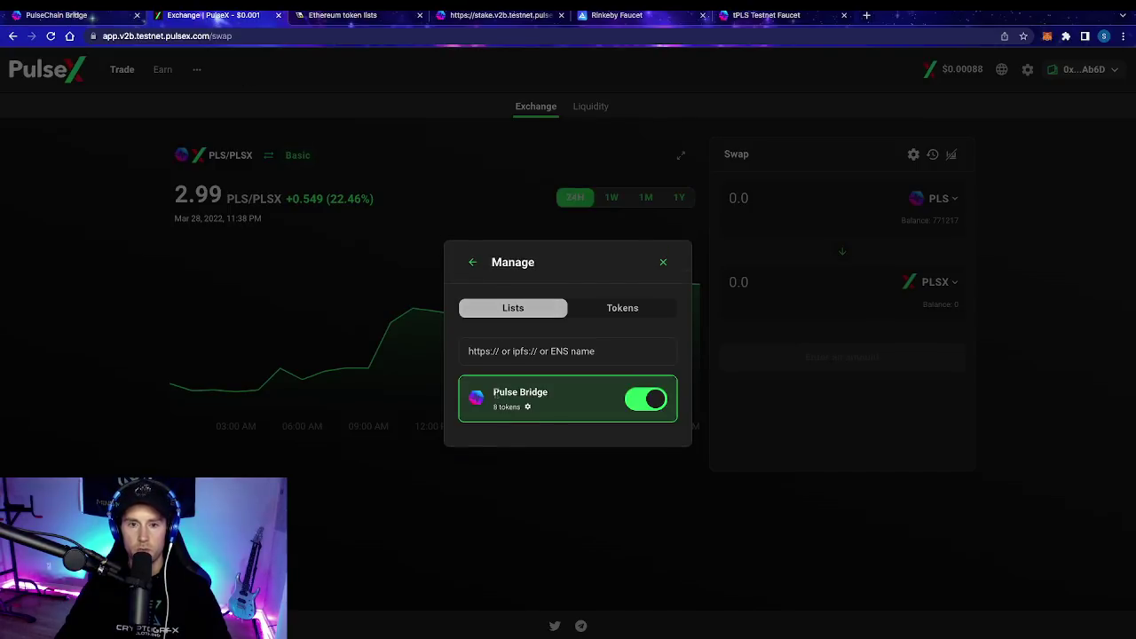
{"action": "left_click", "coordinate": [601, 314]}
{"action": "left_click", "coordinate": [518, 341]}
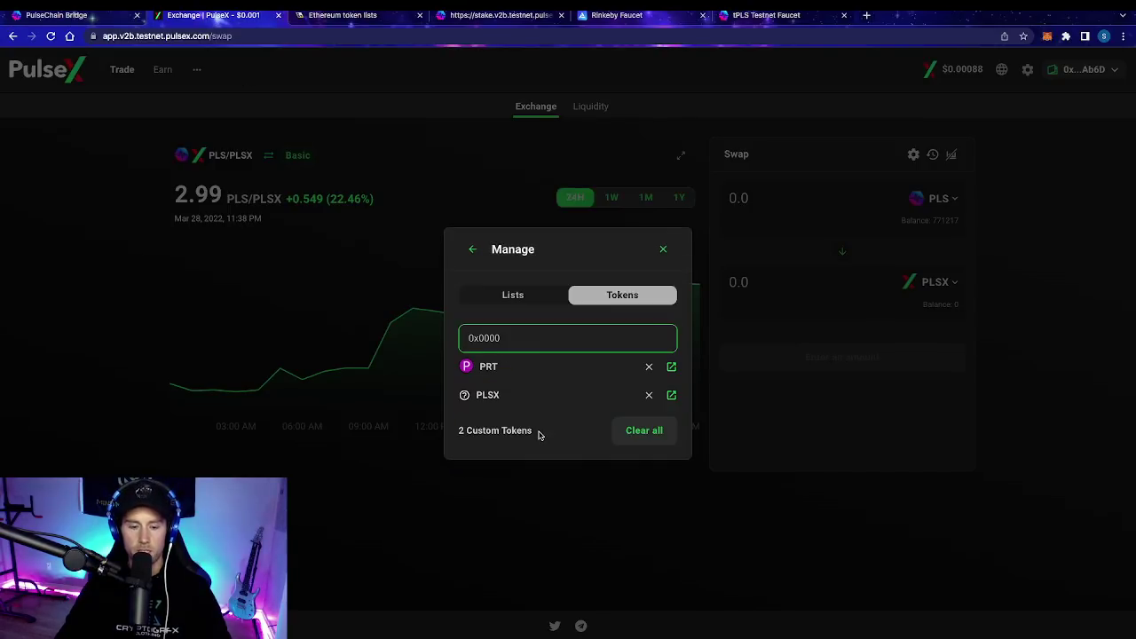
{"action": "key", "text": "ctrl+v"}
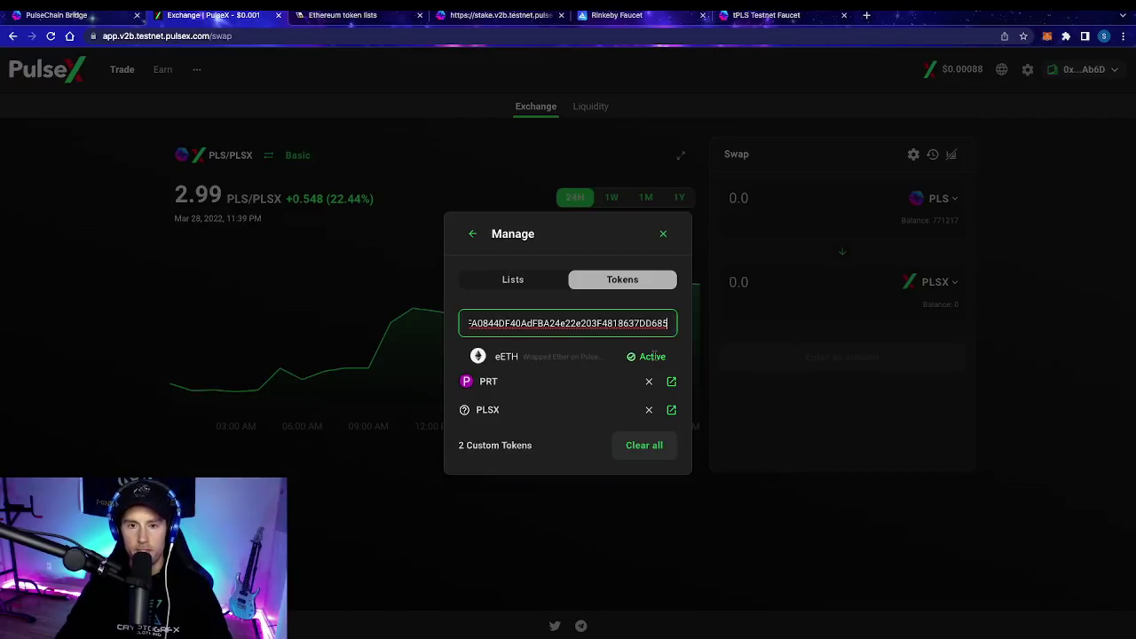
{"action": "left_click", "coordinate": [663, 236]}
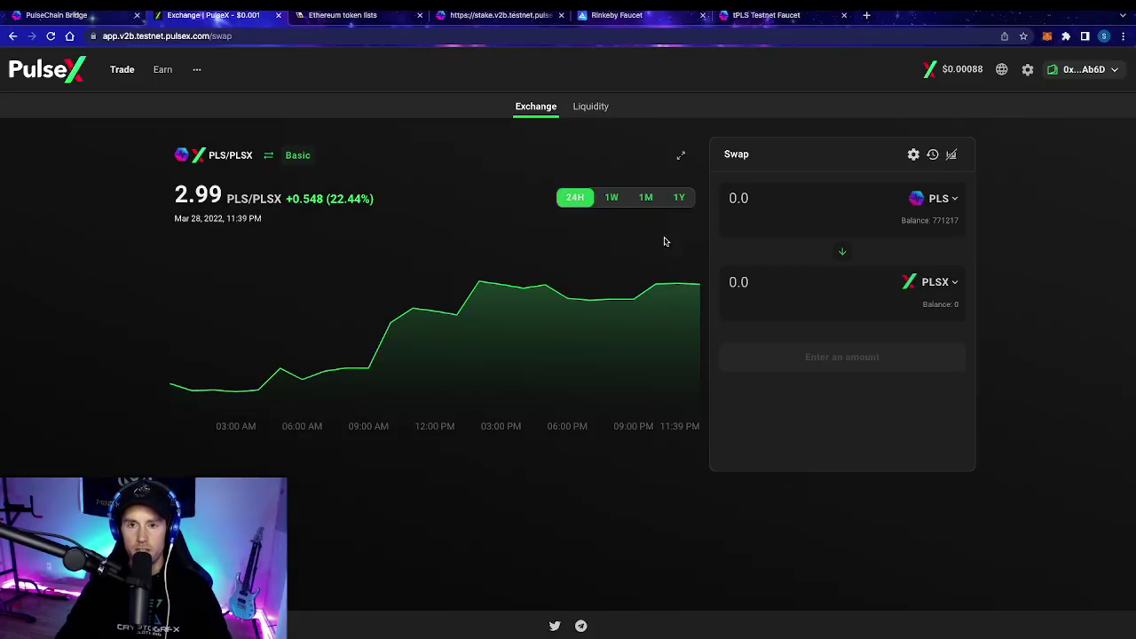
Step: Pay with eETH, filling the full 0.058941 balance for a quoted 32905.2 PLSX
{"action": "left_click", "coordinate": [935, 200]}
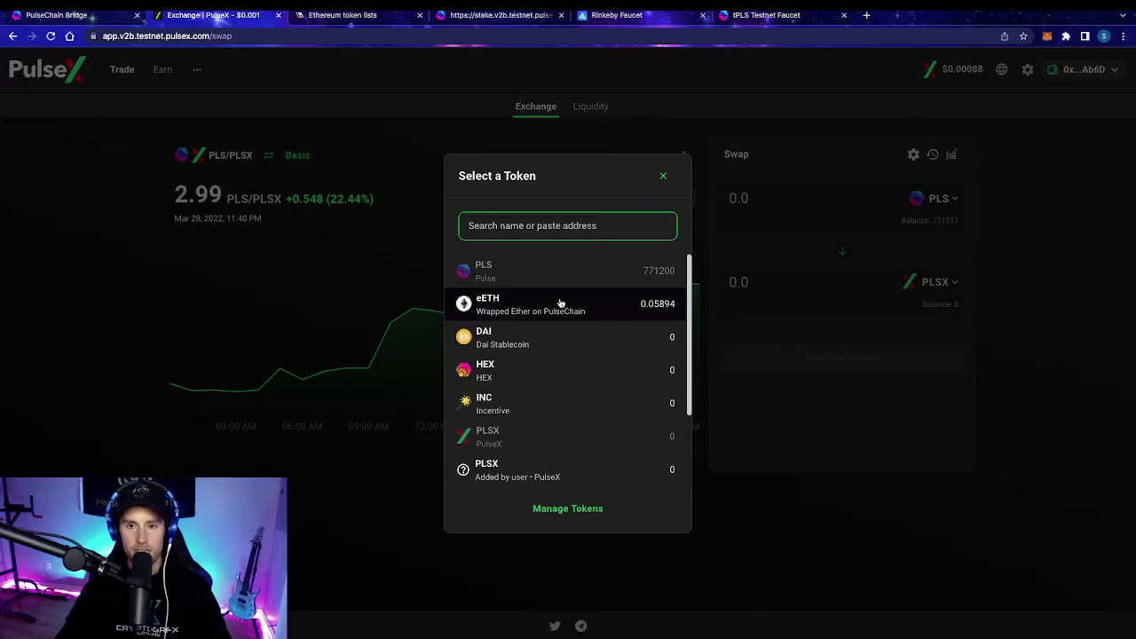
{"action": "left_click", "coordinate": [821, 241]}
{"action": "left_click", "coordinate": [921, 197]}
{"action": "left_click", "coordinate": [481, 308]}
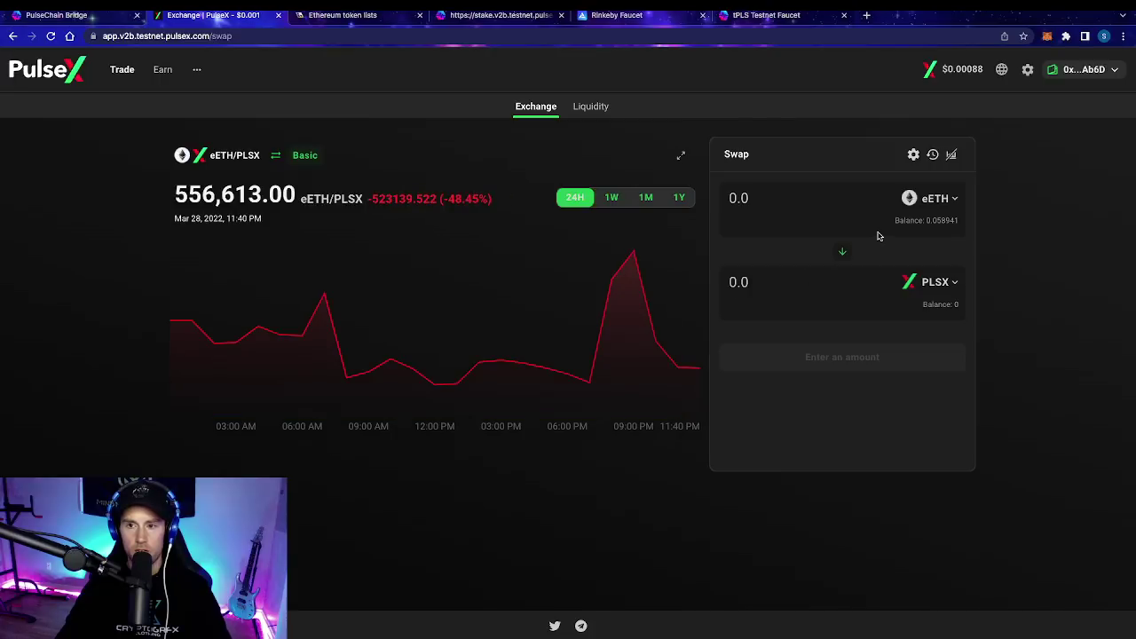
{"action": "left_click", "coordinate": [932, 220]}
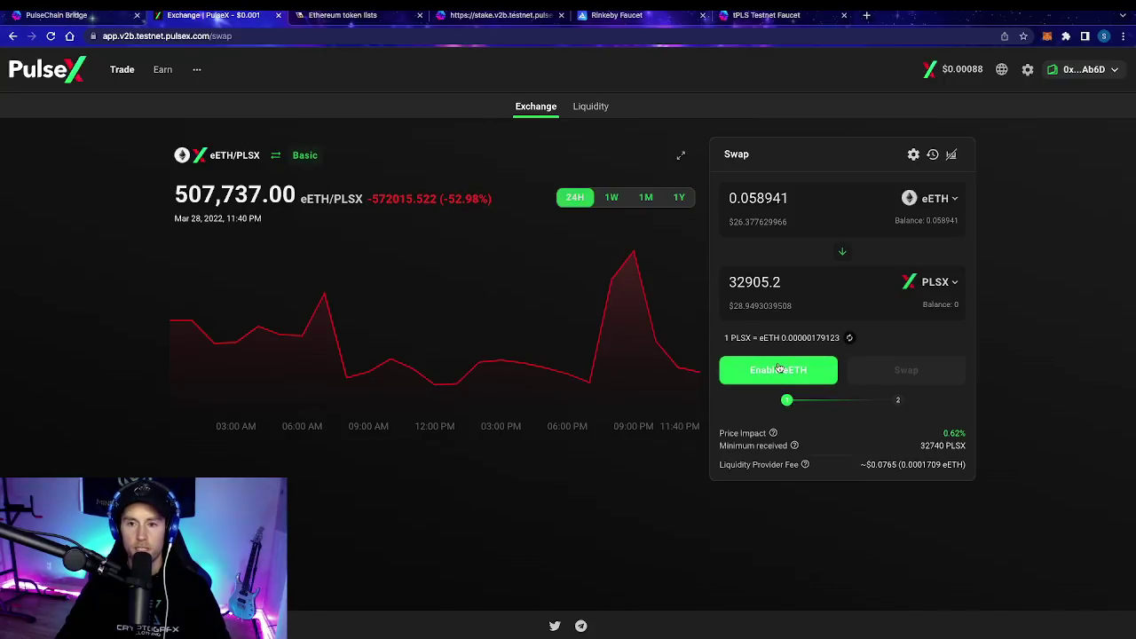
Step: Approve eETH spending and confirm the eETH-to-PLSX swap, leaving 32905.2 PLSX
{"action": "left_click", "coordinate": [778, 368]}
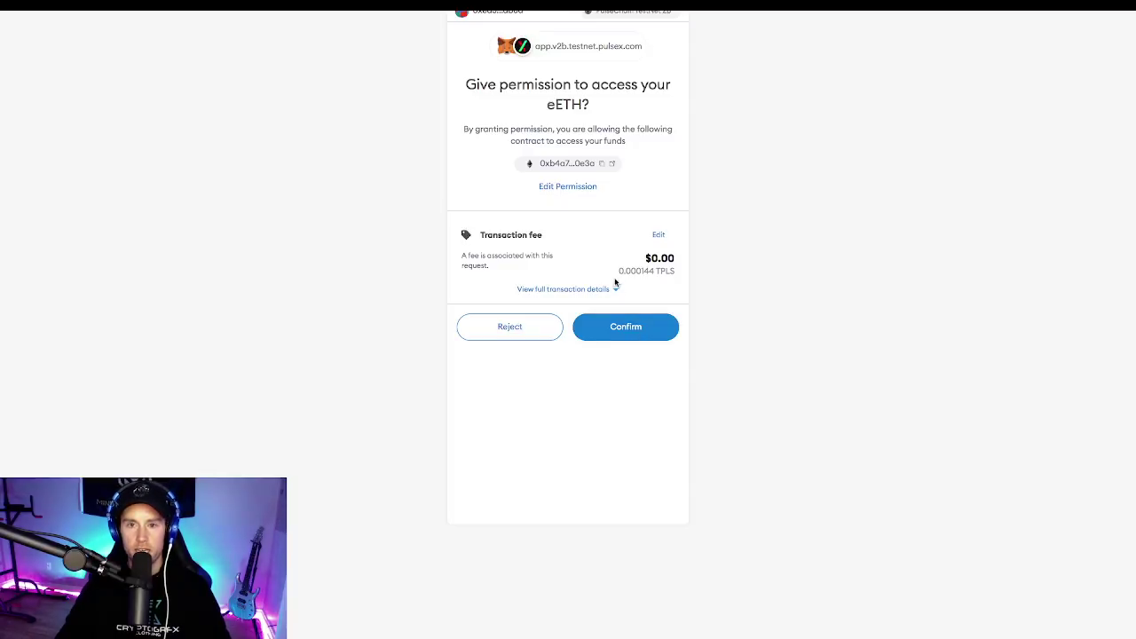
{"action": "left_click", "coordinate": [641, 327]}
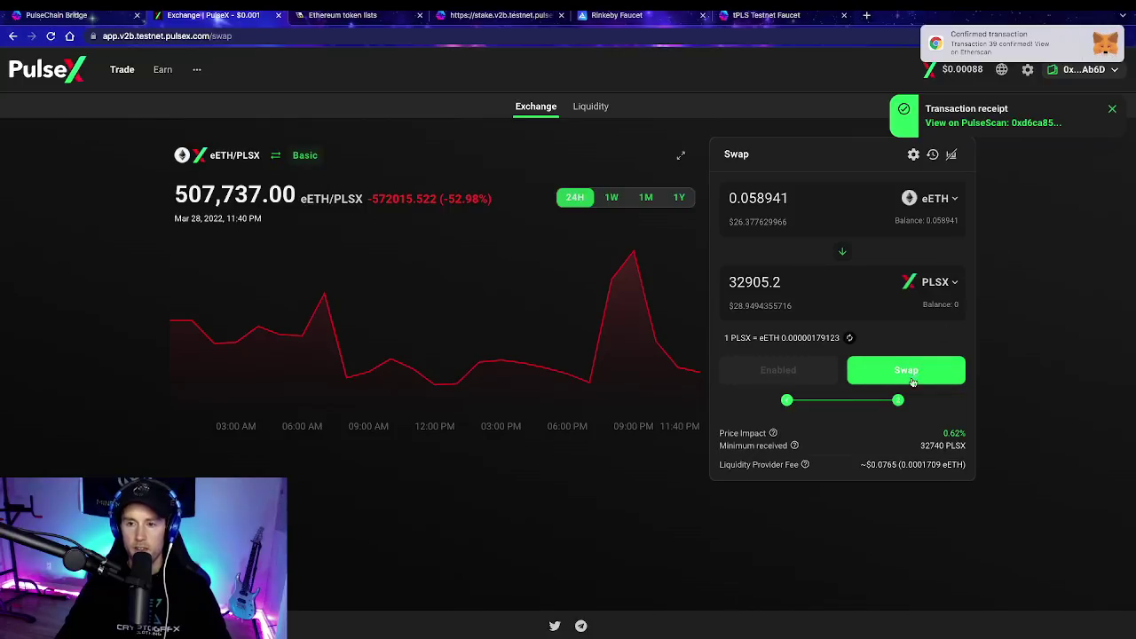
{"action": "left_click", "coordinate": [906, 371]}
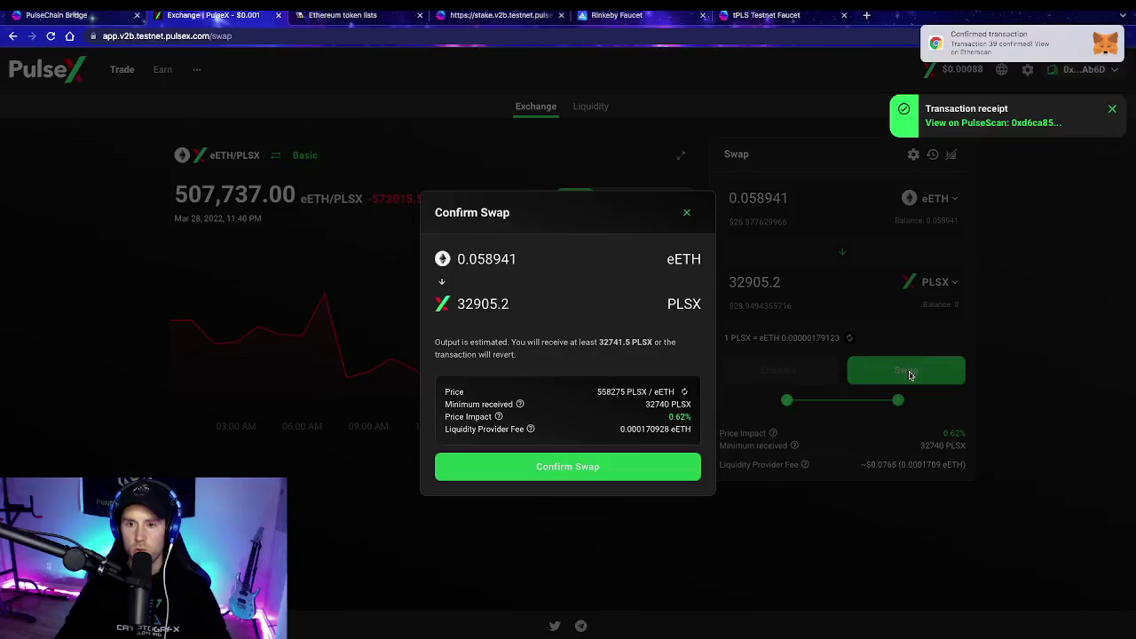
{"action": "left_click", "coordinate": [580, 471]}
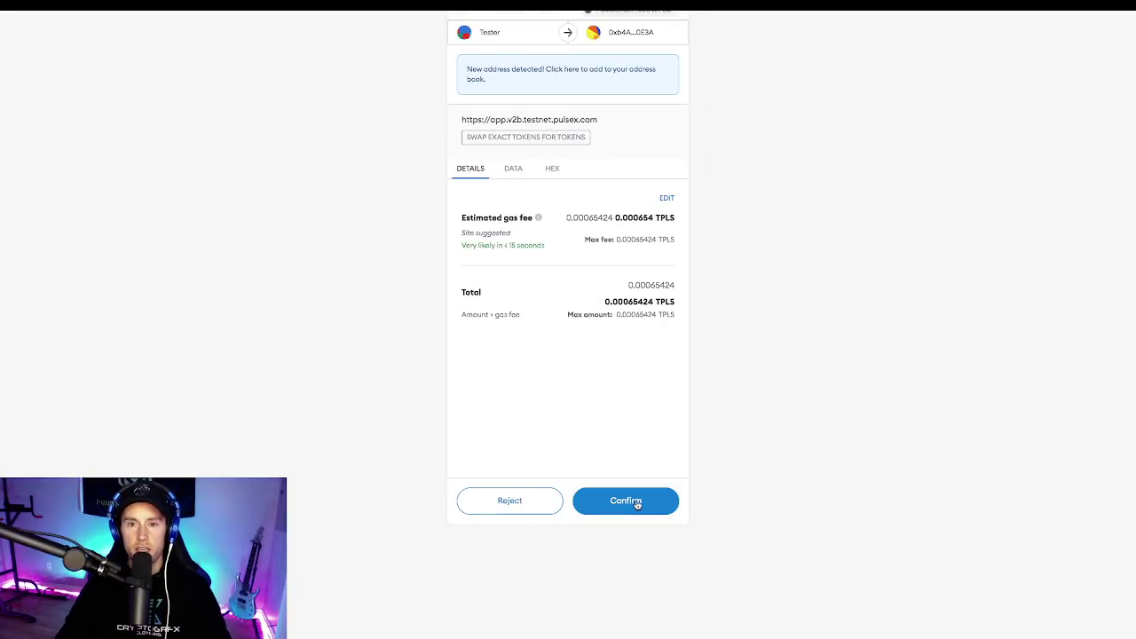
{"action": "left_click", "coordinate": [635, 504]}
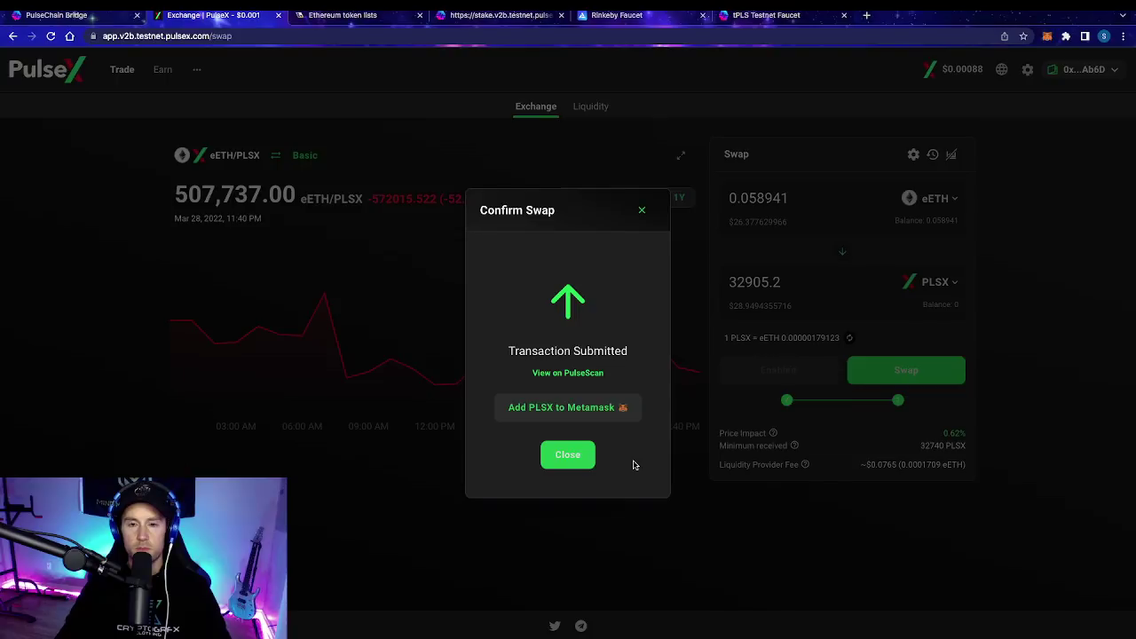
{"action": "left_click", "coordinate": [576, 456]}
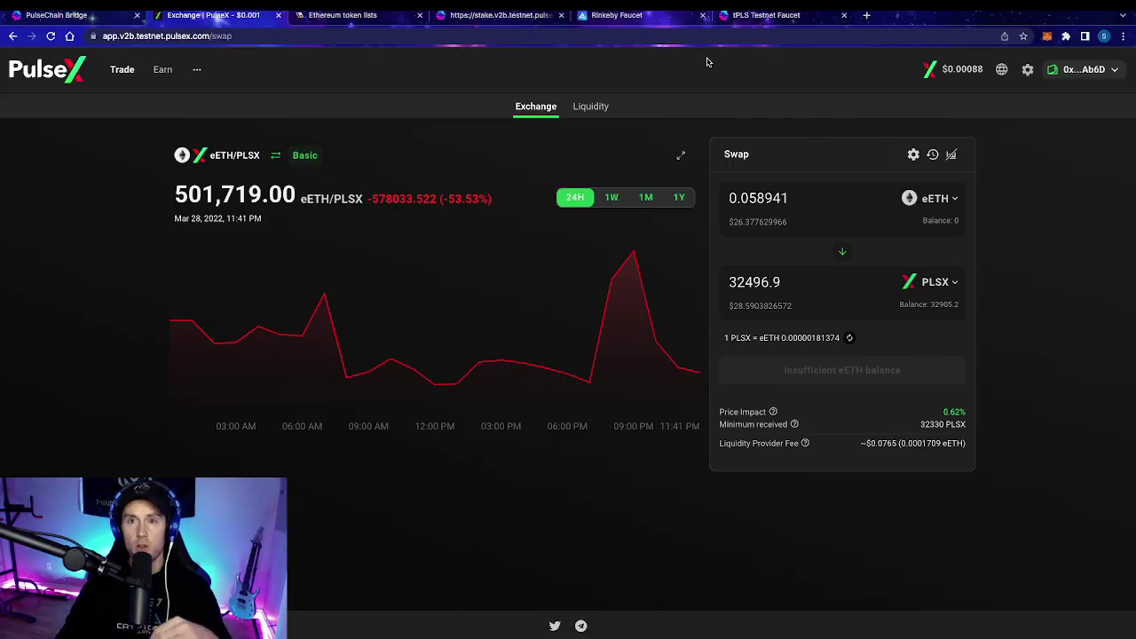
Step: Request 10 tPLS from the faucet to the copied MetaMask account address
{"action": "left_click", "coordinate": [770, 16]}
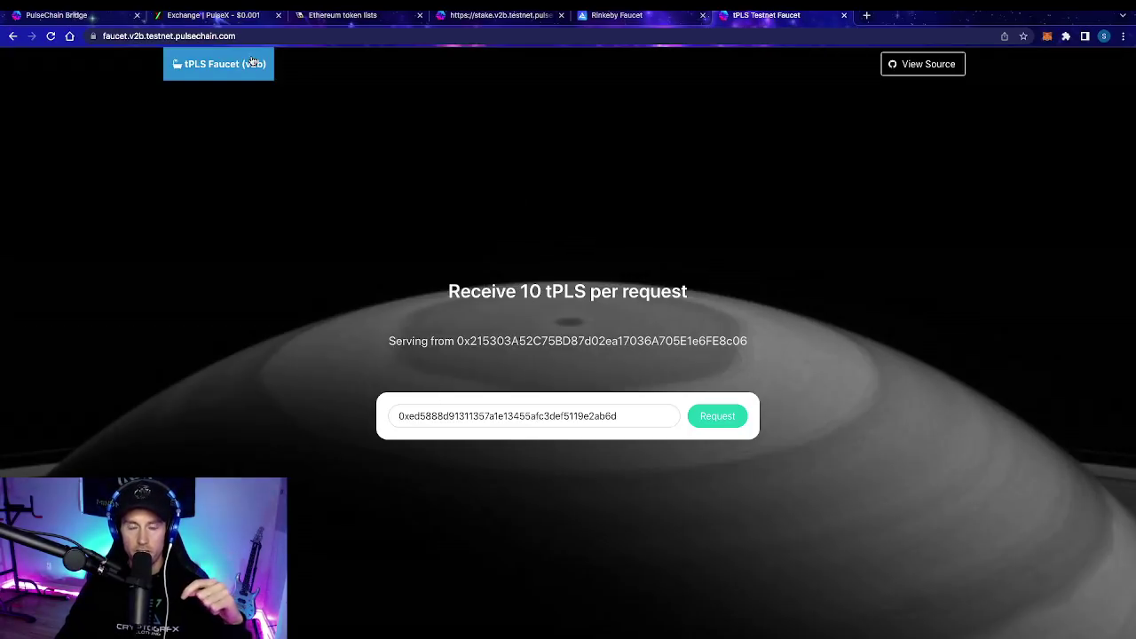
{"action": "double_click", "coordinate": [506, 415]}
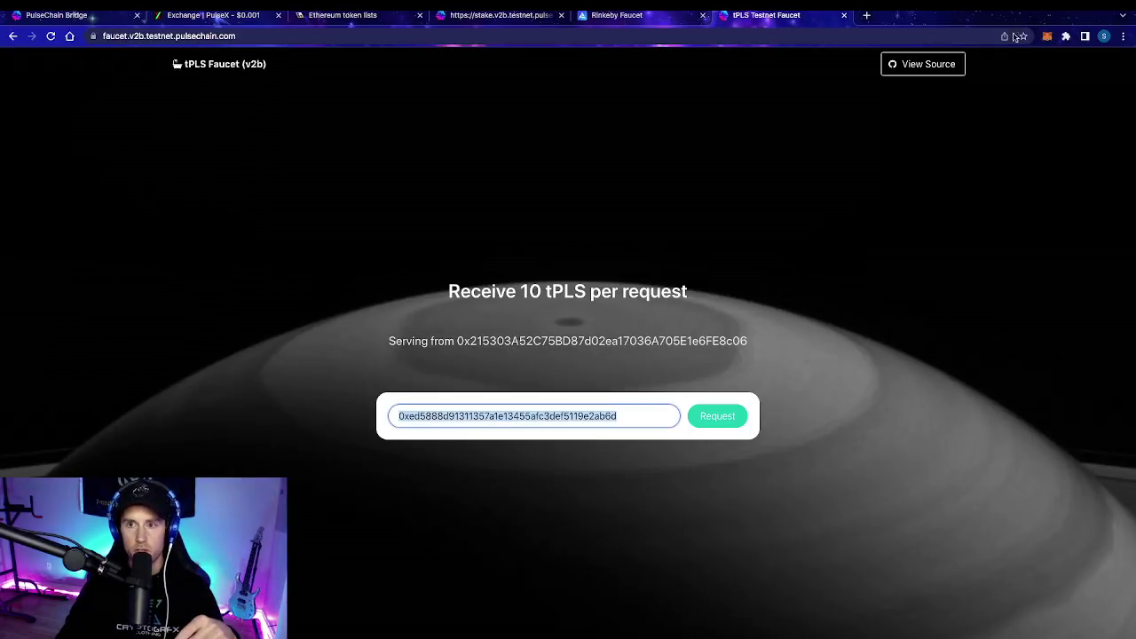
{"action": "left_click", "coordinate": [1047, 41]}
{"action": "left_click", "coordinate": [946, 101]}
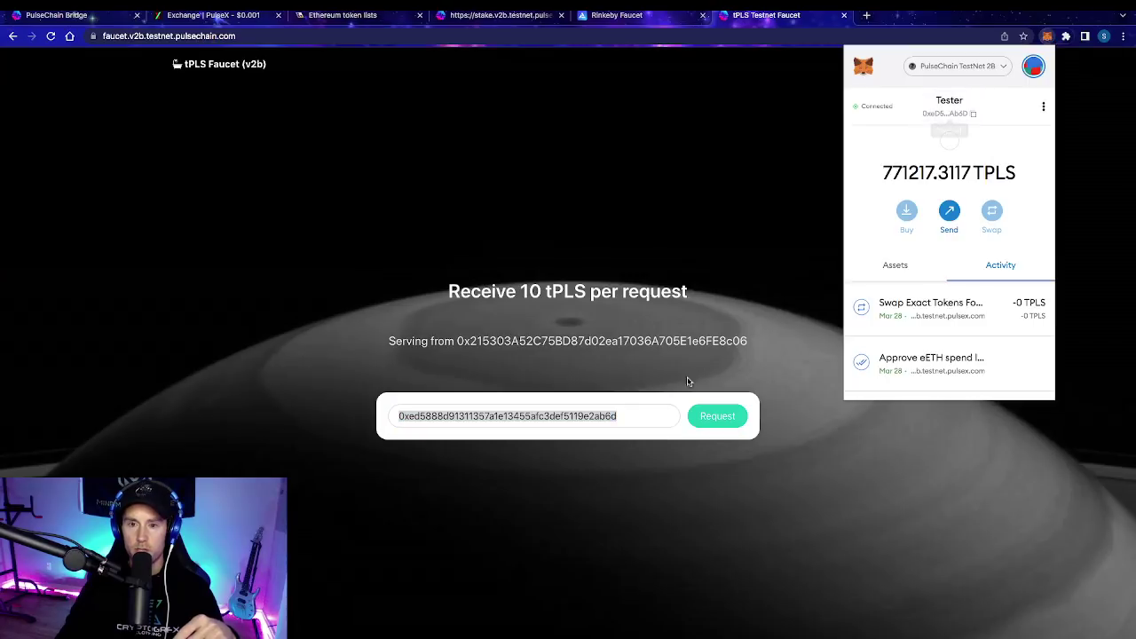
{"action": "key", "text": "Escape"}
{"action": "key", "text": "BackSpace"}
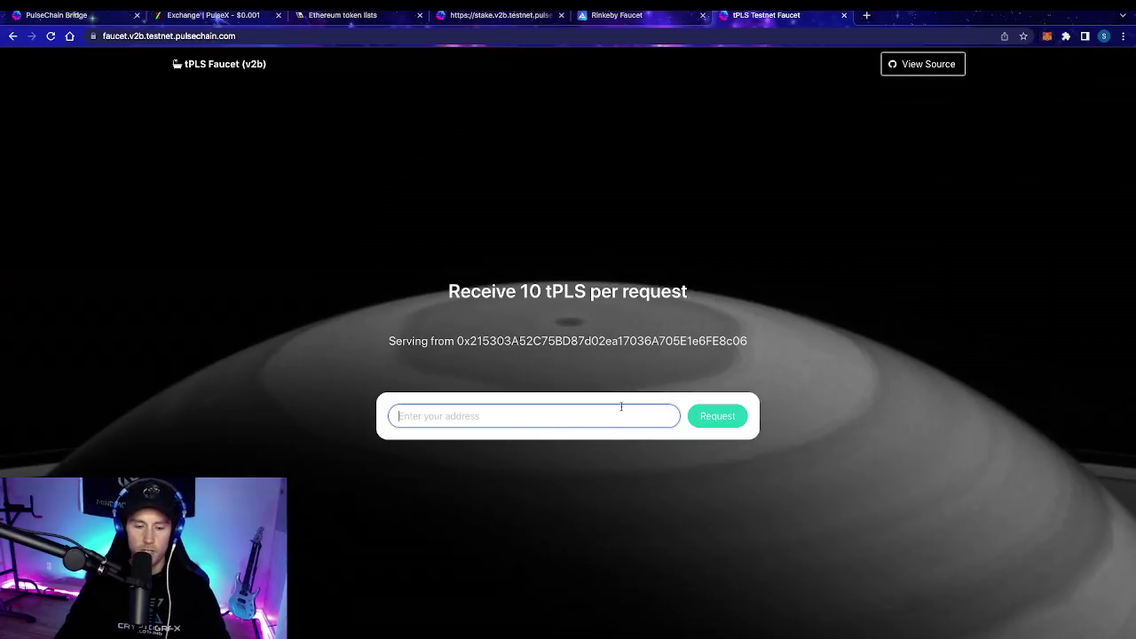
{"action": "type", "text": "0xeD5888D91311357A1E13455AFC3Def5119E2Ab6D"}
{"action": "left_click", "coordinate": [715, 421]}
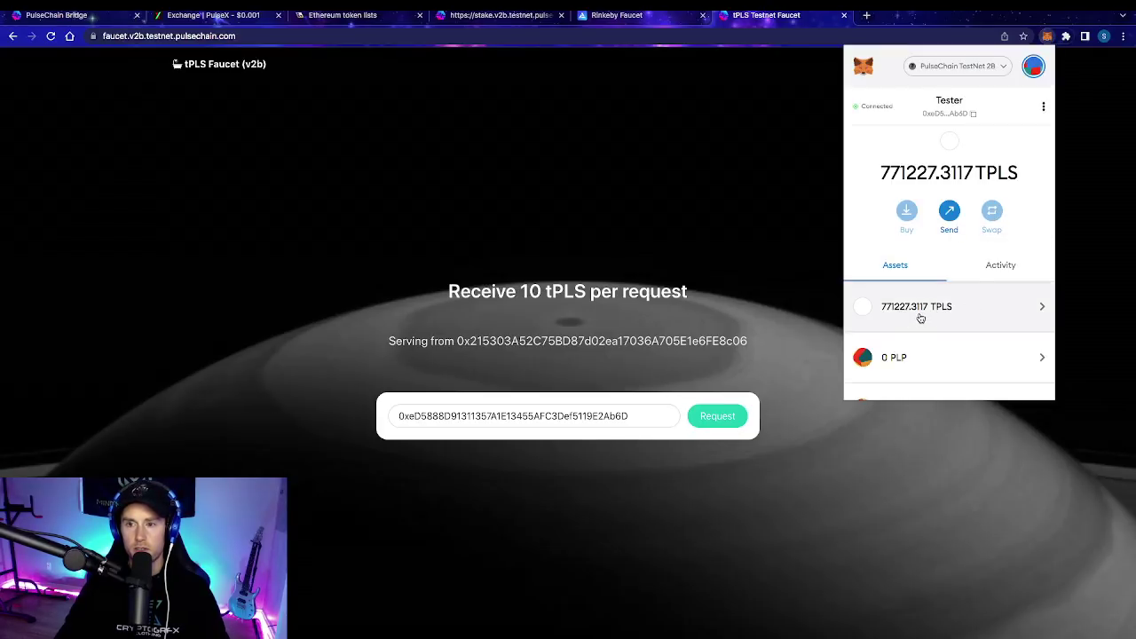
Step: Confirm the wallet now holds 771227.3117 TPLS, then return to the PulseX exchange
{"action": "left_click", "coordinate": [999, 270]}
{"action": "left_click", "coordinate": [914, 268]}
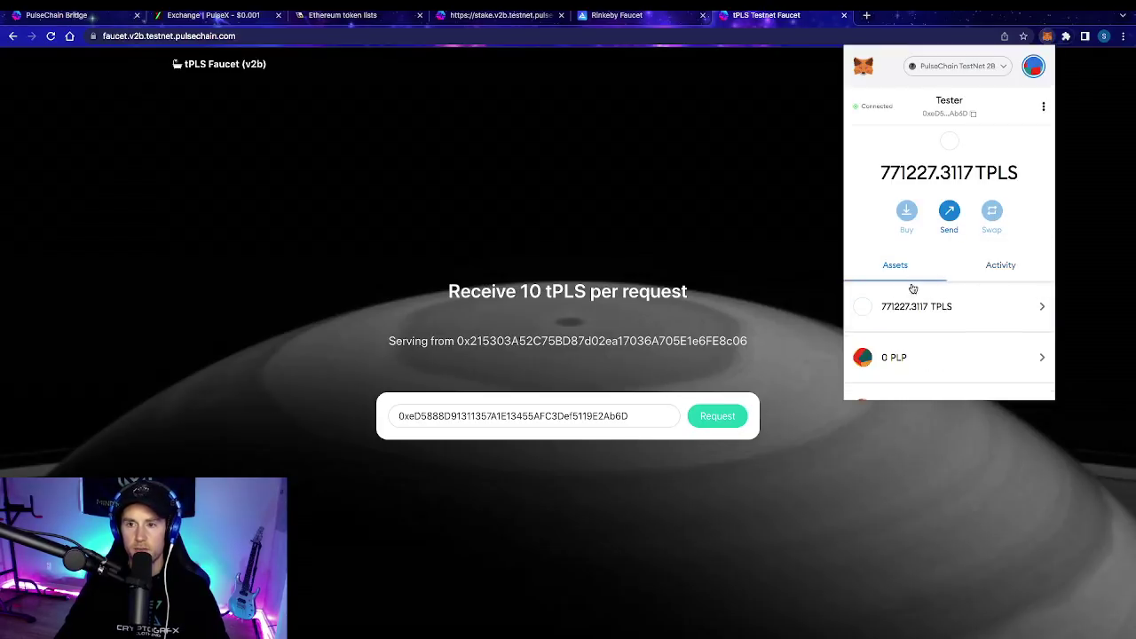
{"action": "left_click", "coordinate": [800, 273]}
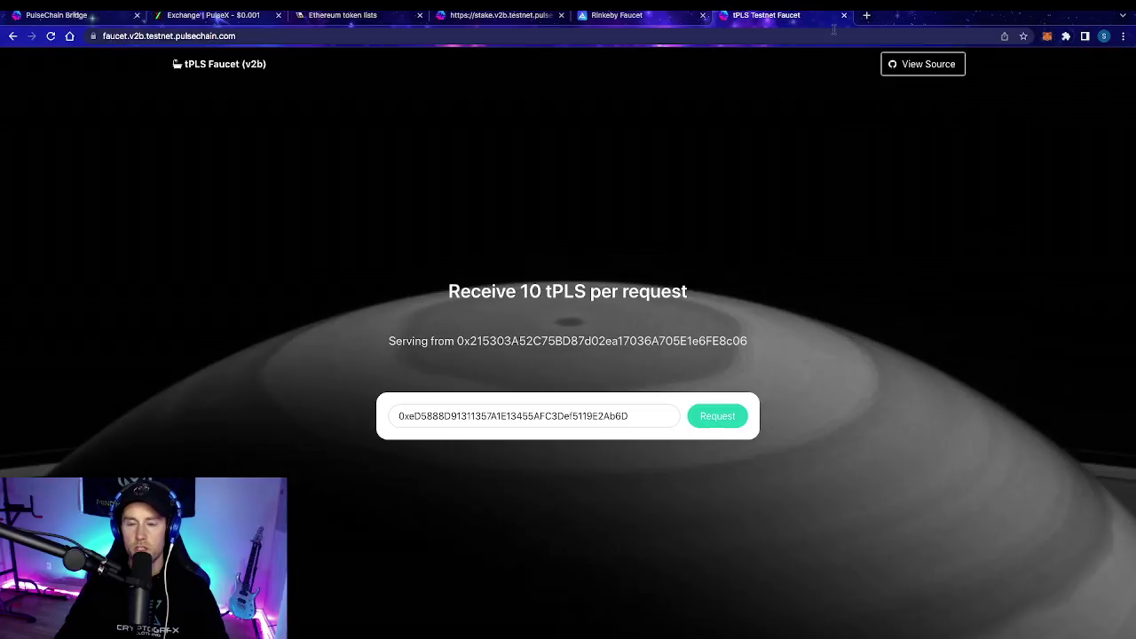
{"action": "left_click", "coordinate": [213, 15]}
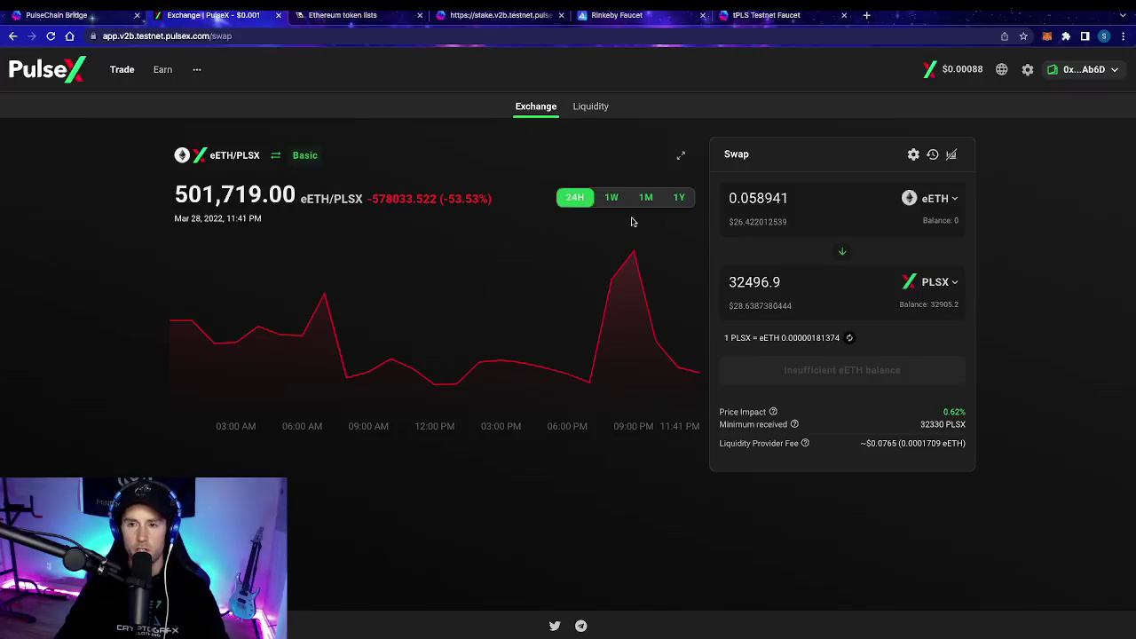
Step: Set the swap's paying token to PLS, filled with the full balance
{"action": "left_click", "coordinate": [939, 198]}
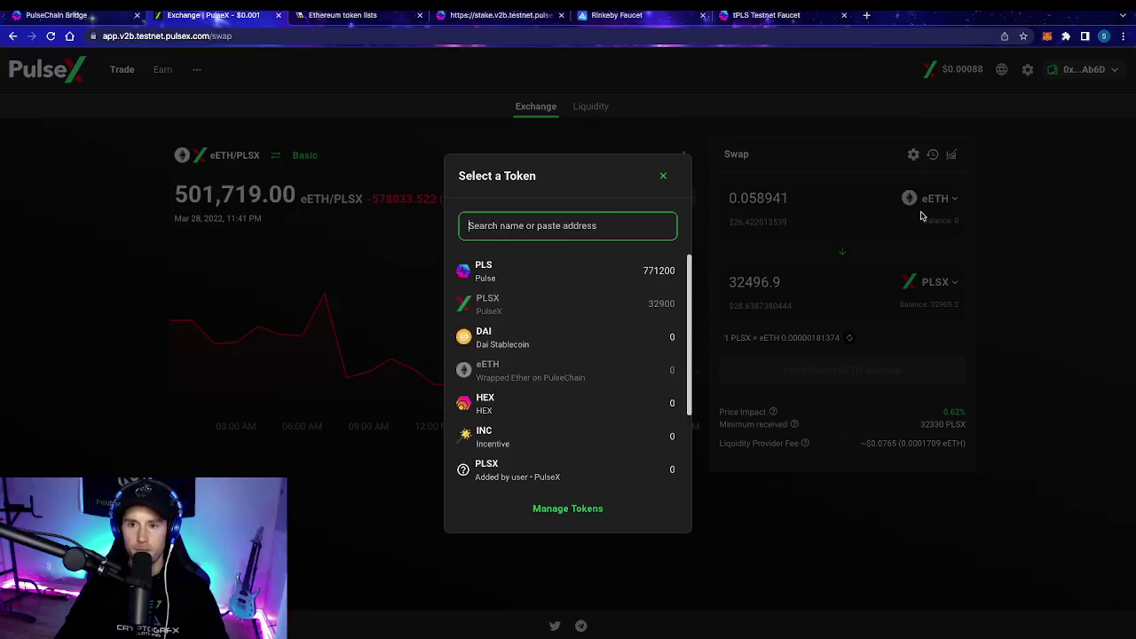
{"action": "left_click", "coordinate": [498, 284]}
{"action": "left_click", "coordinate": [930, 220]}
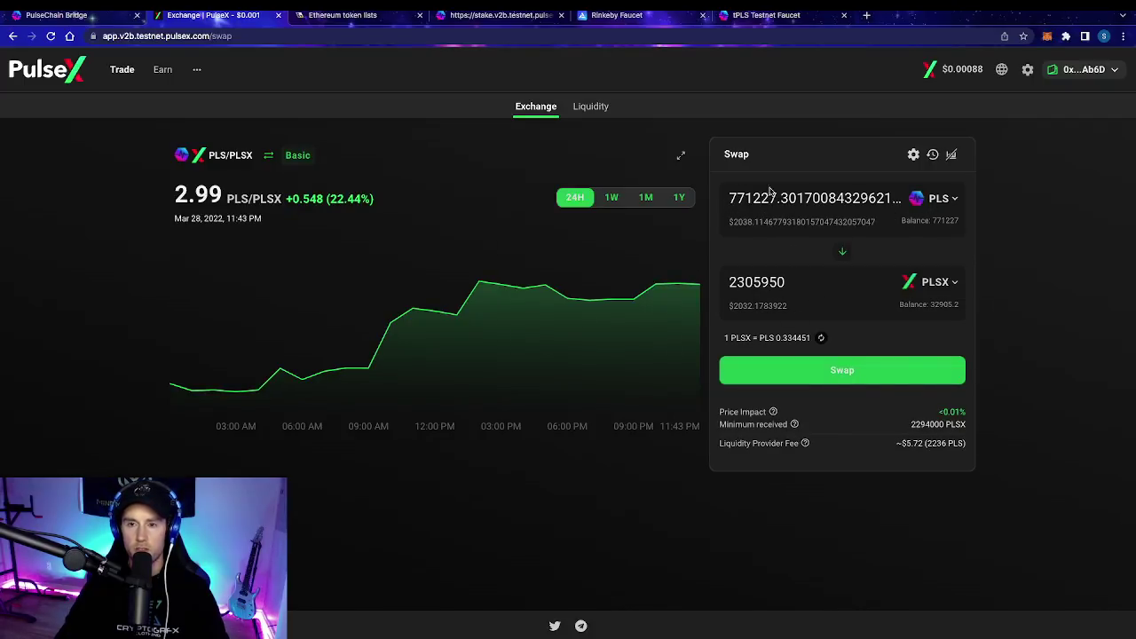
Step: Look over the Farms page under Earn, then go back to the Trade page
{"action": "mouse_move", "coordinate": [187, 85]}
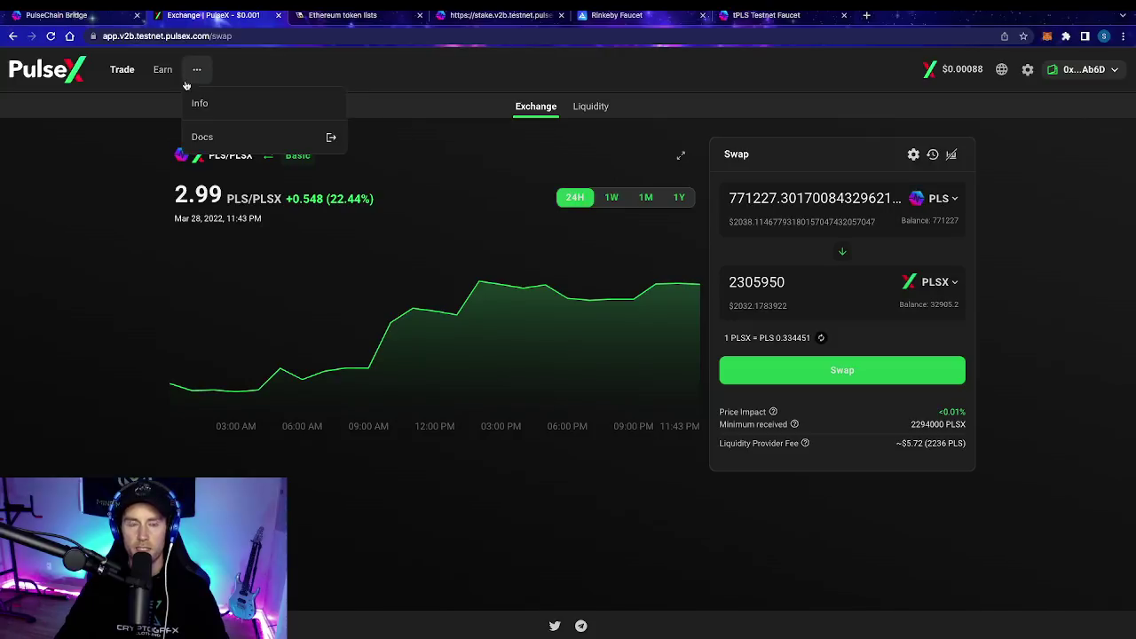
{"action": "left_click", "coordinate": [162, 69]}
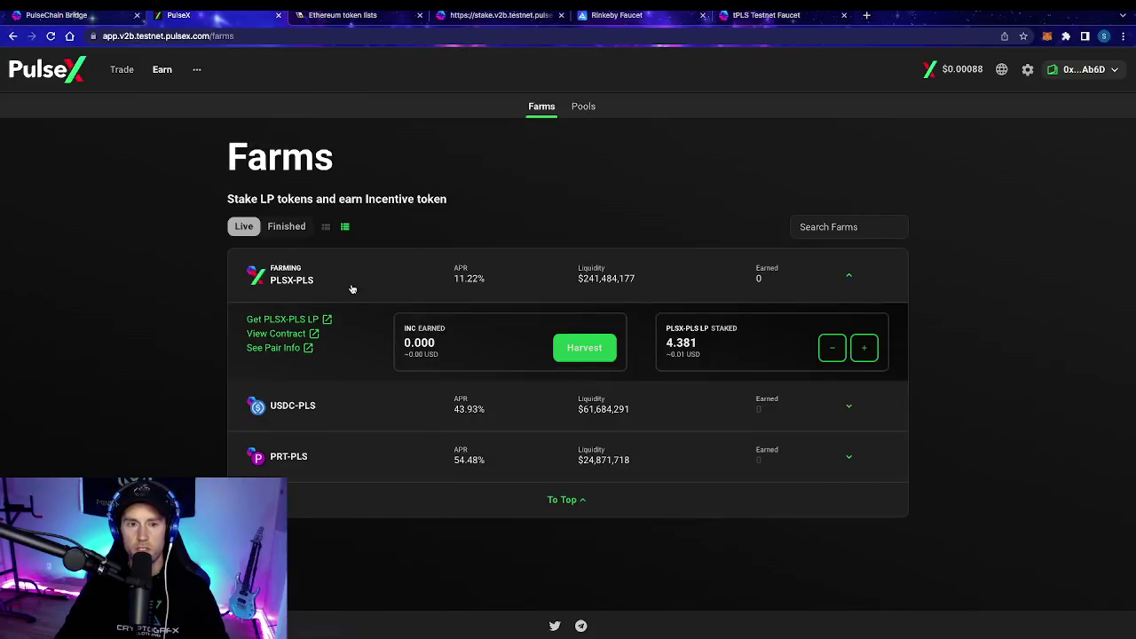
{"action": "left_click", "coordinate": [121, 69]}
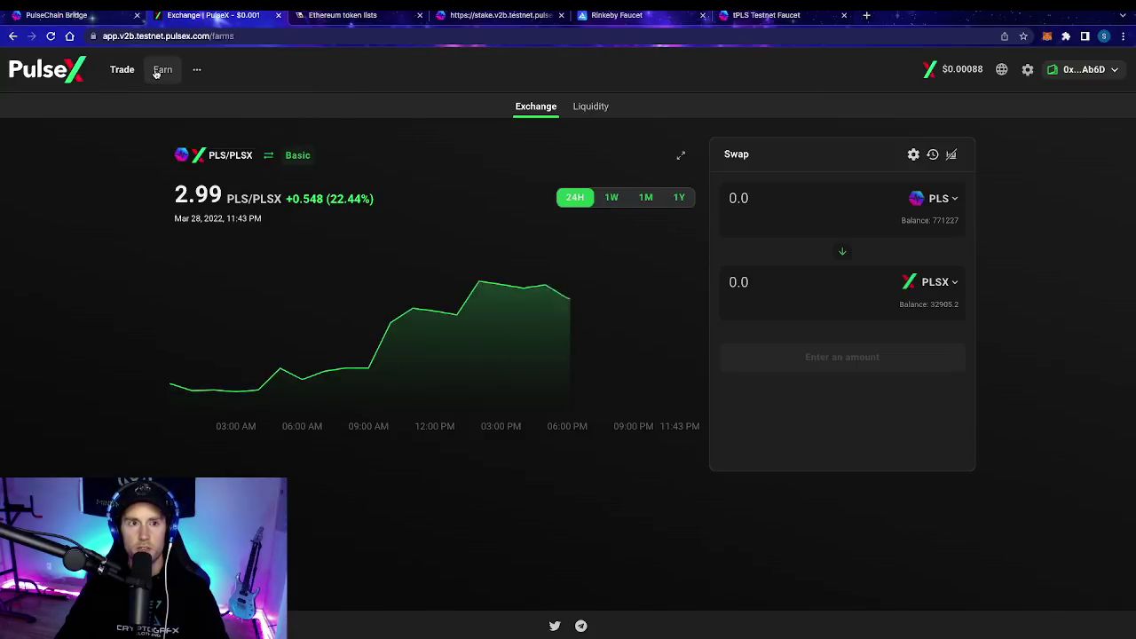
{"action": "left_click", "coordinate": [121, 69]}
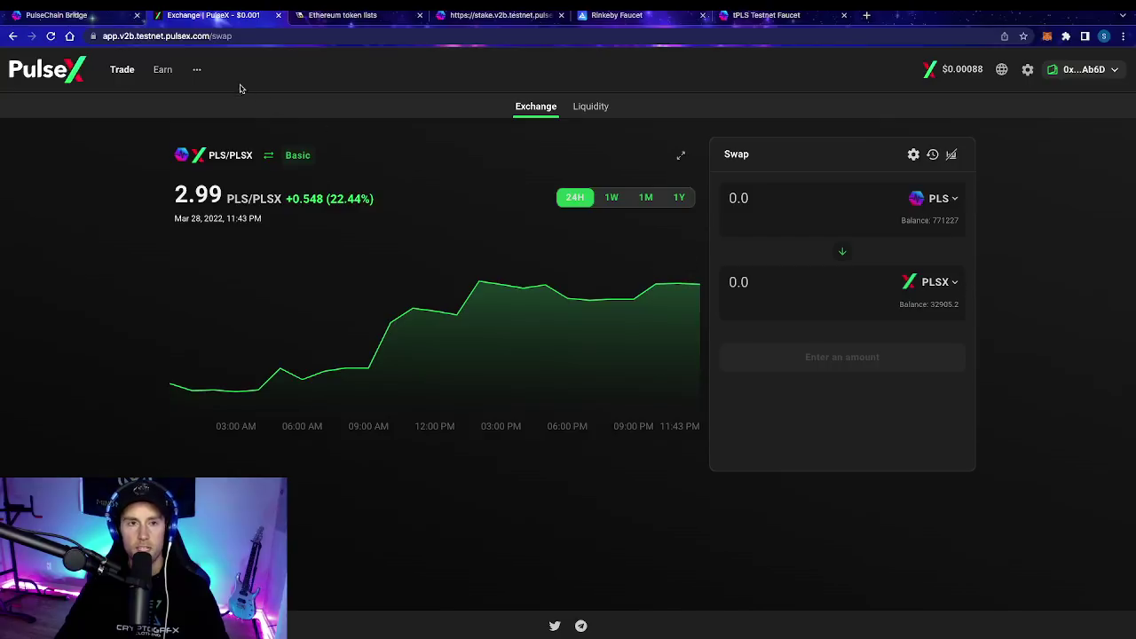
{"action": "mouse_move", "coordinate": [153, 77]}
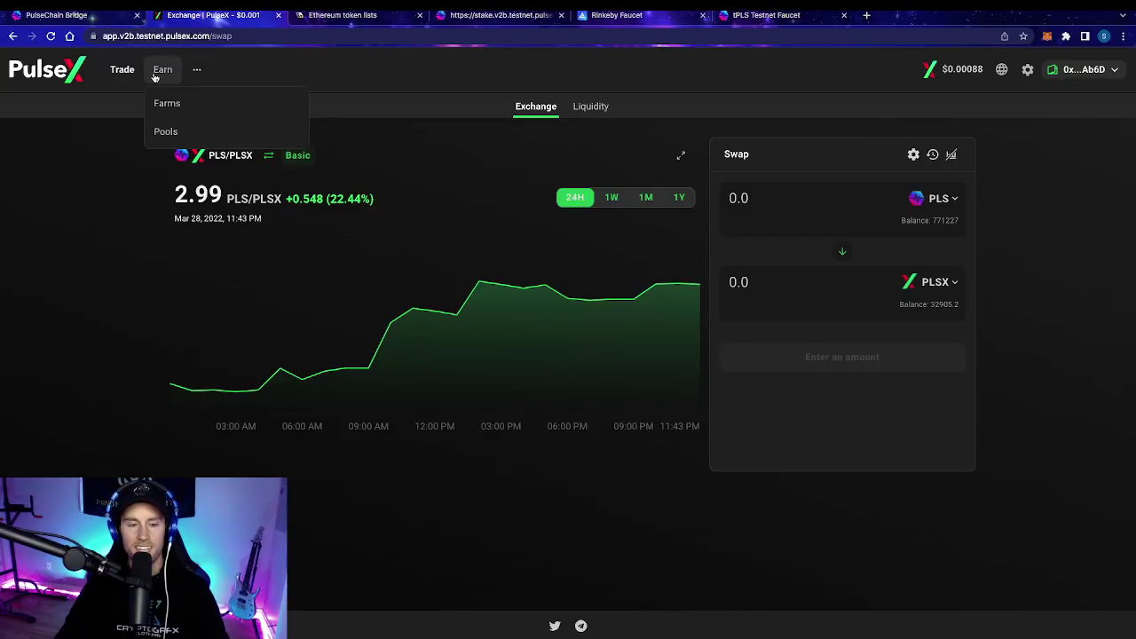
Step: Expand the Earn PRT pool details, then back out of Harvest and adding PRT to MetaMask
{"action": "left_click", "coordinate": [166, 131]}
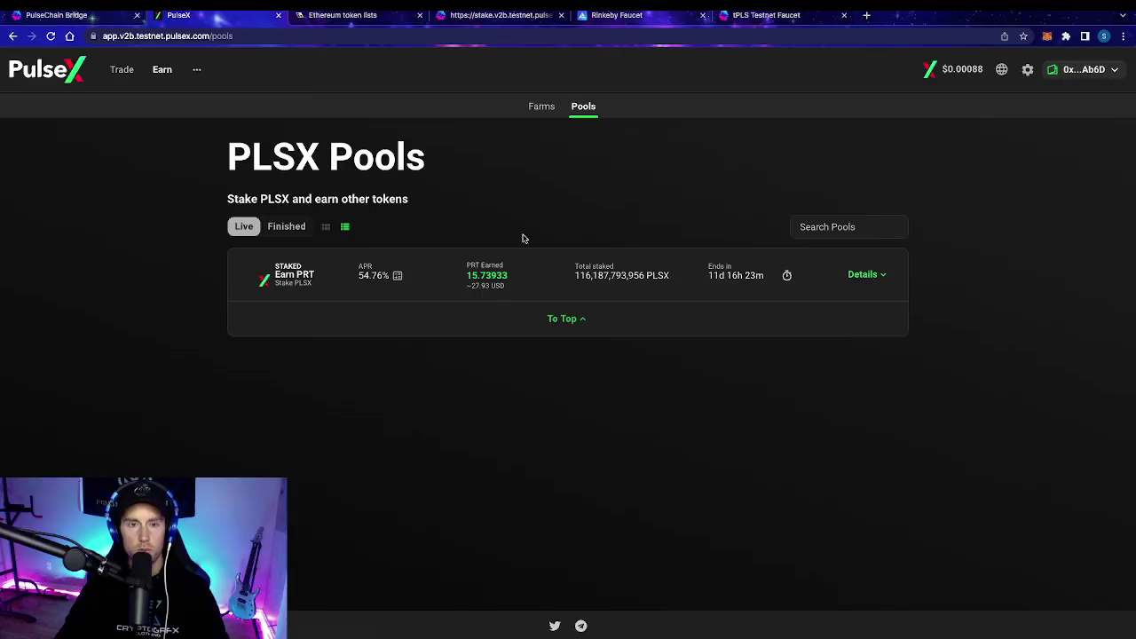
{"action": "left_click", "coordinate": [296, 280]}
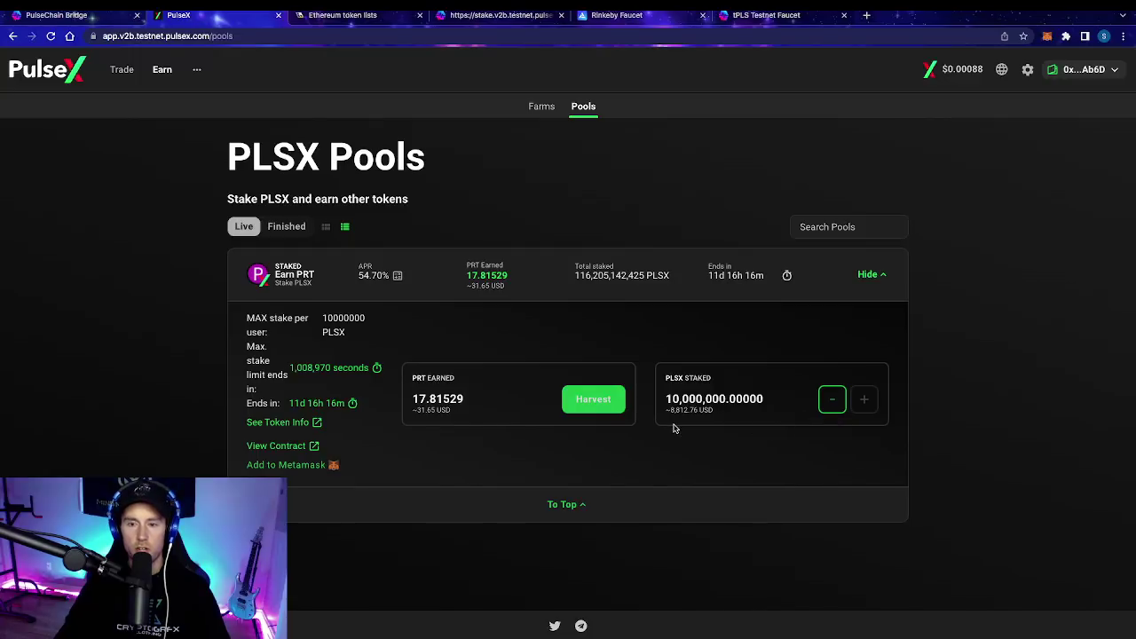
{"action": "left_click", "coordinate": [593, 400]}
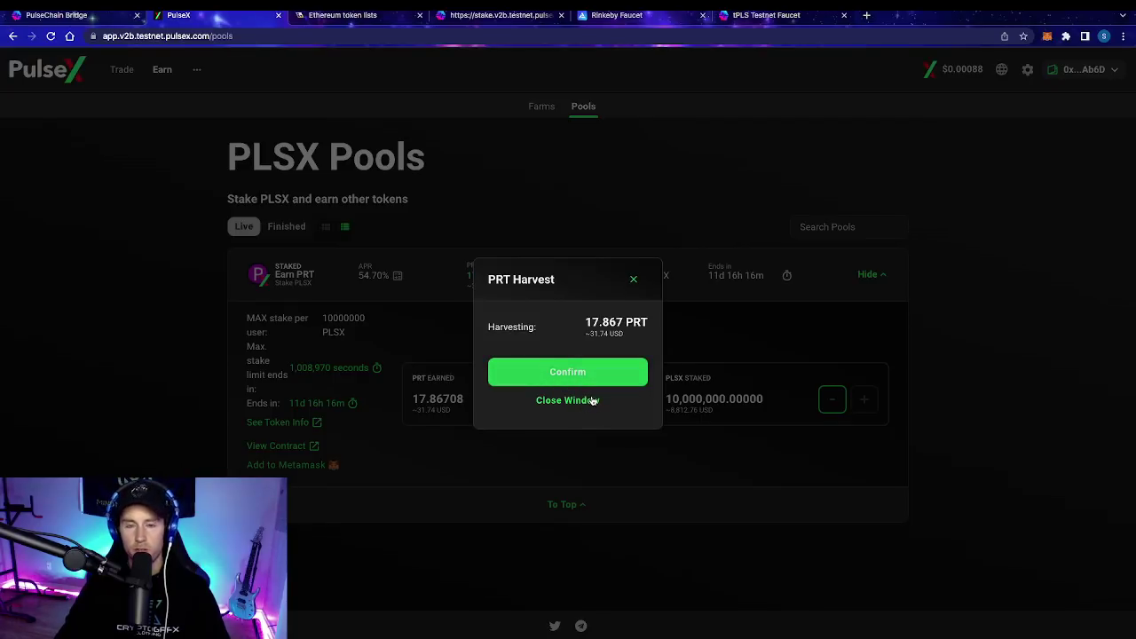
{"action": "left_click", "coordinate": [592, 400]}
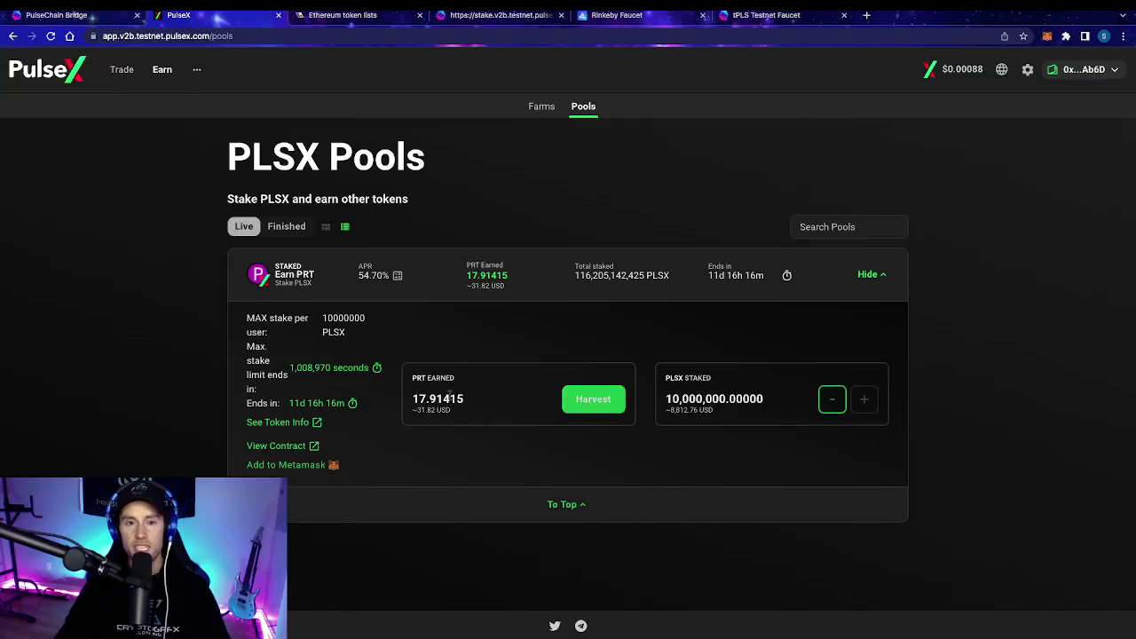
{"action": "left_click", "coordinate": [303, 466]}
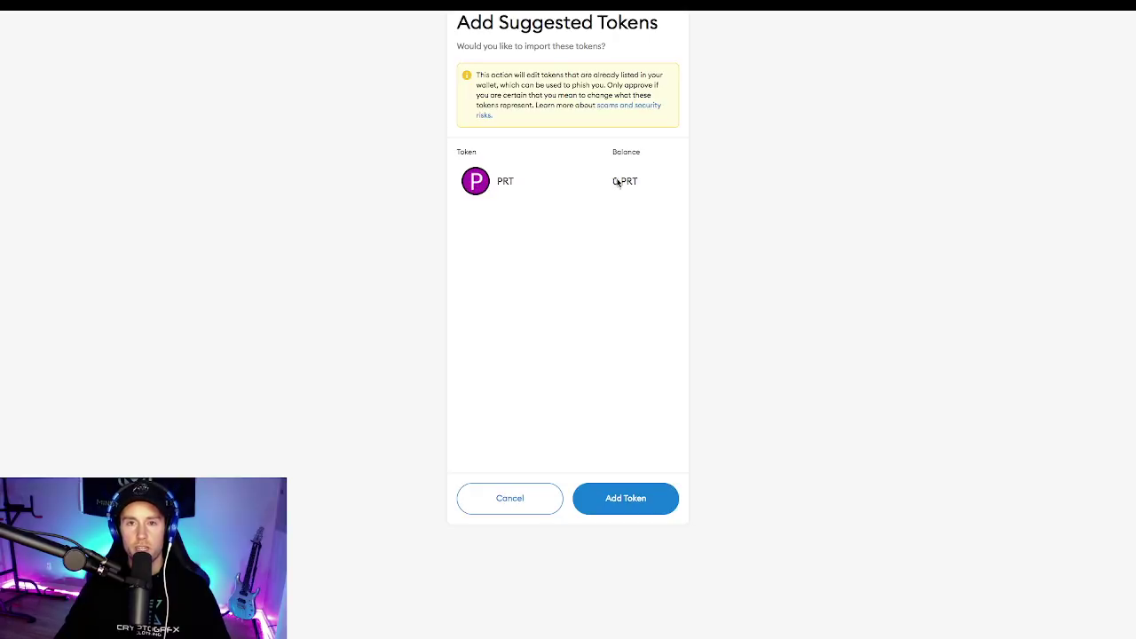
{"action": "left_click", "coordinate": [505, 497]}
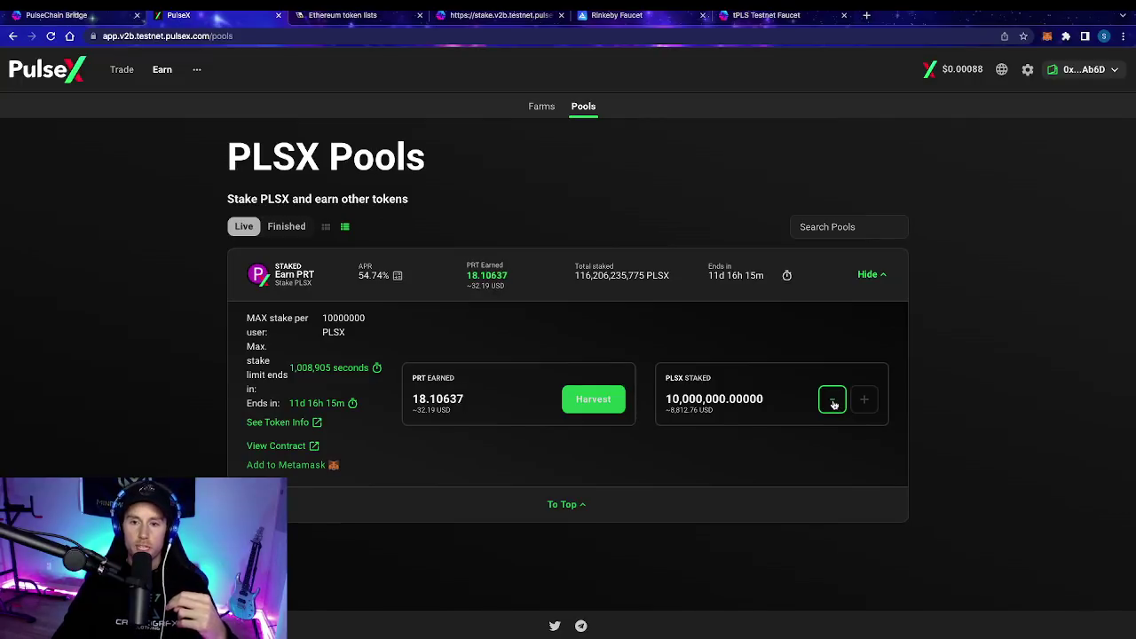
Step: Unstake all 10,000,000 PLSX from the PRT pool and highlight the 10000000 per-user maximum
{"action": "left_click", "coordinate": [833, 402]}
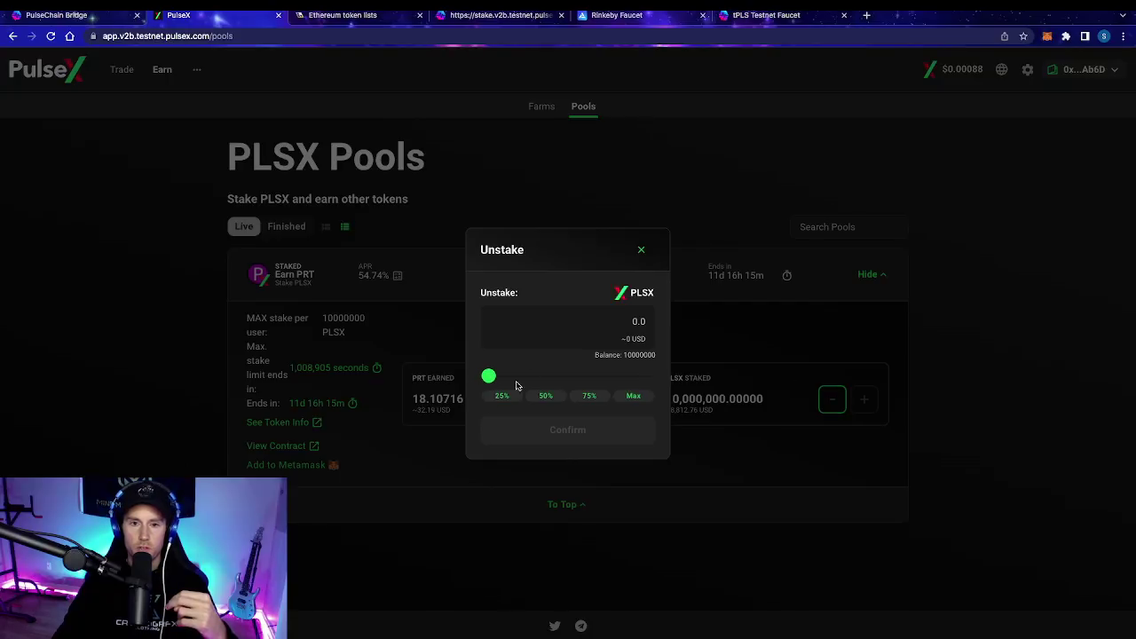
{"action": "left_click", "coordinate": [632, 397]}
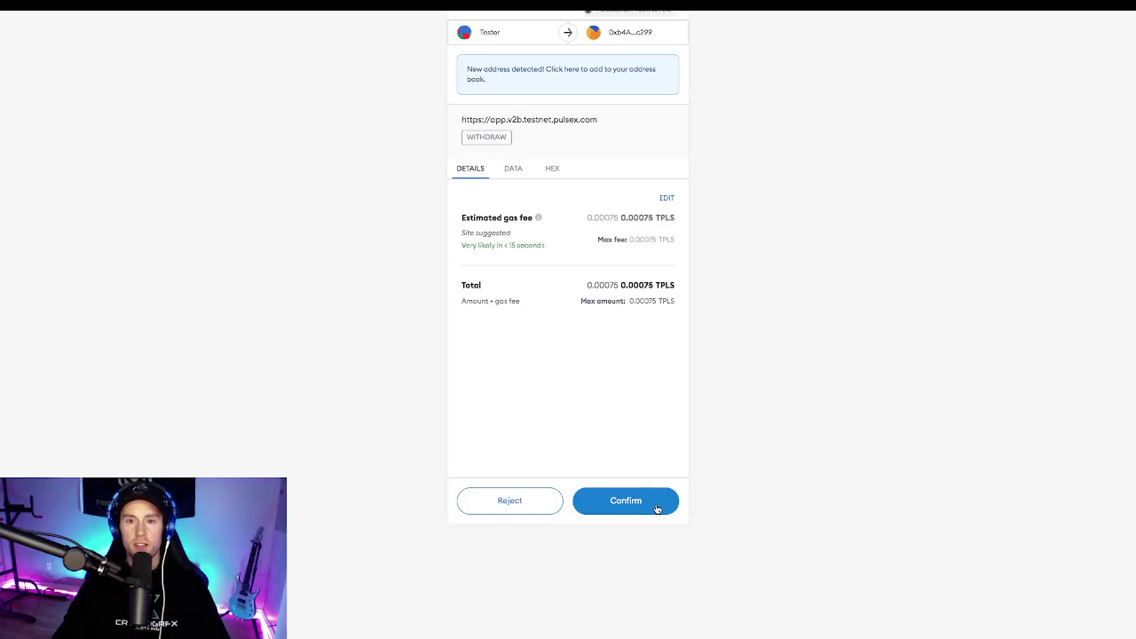
{"action": "left_click", "coordinate": [624, 504]}
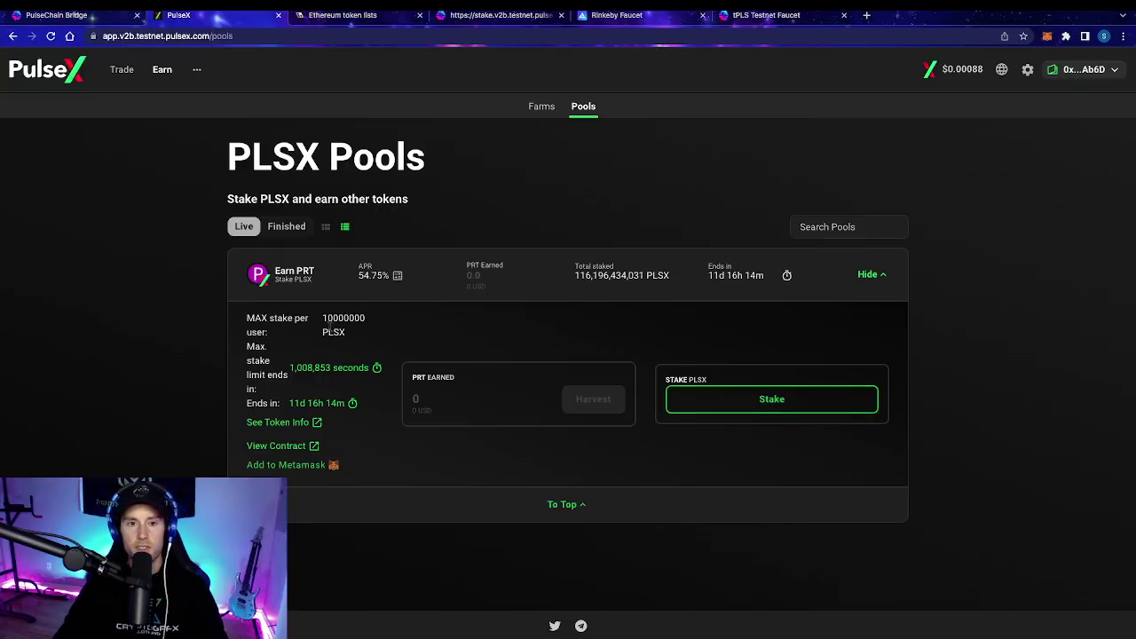
{"action": "left_click_drag", "start_coordinate": [321, 312], "coordinate": [376, 322]}
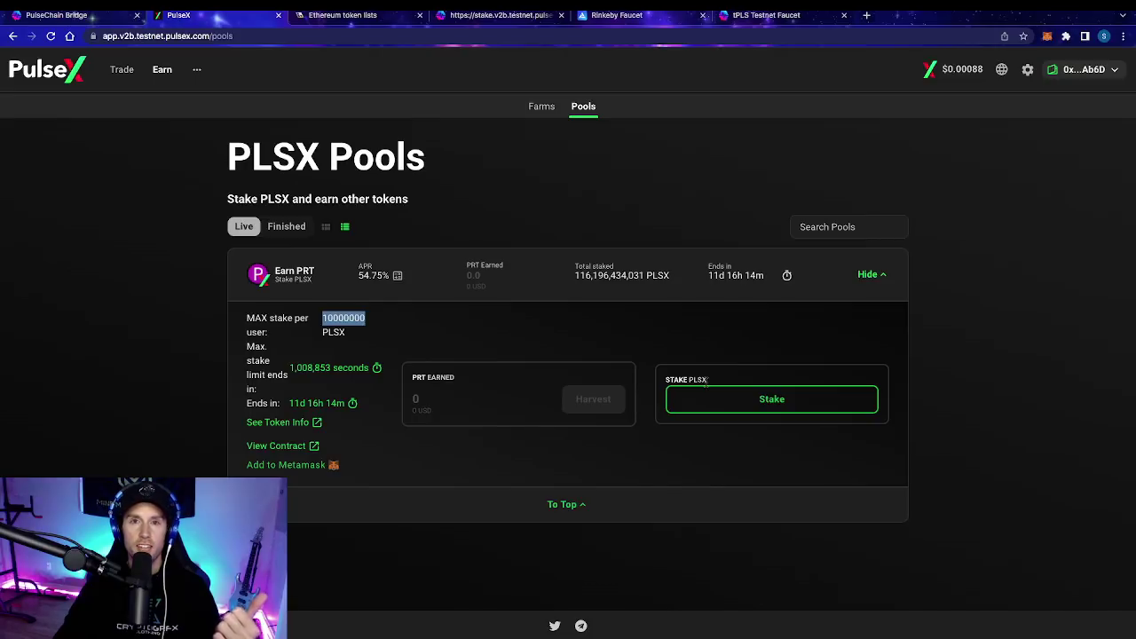
{"action": "left_click_drag", "start_coordinate": [366, 318], "coordinate": [322, 318]}
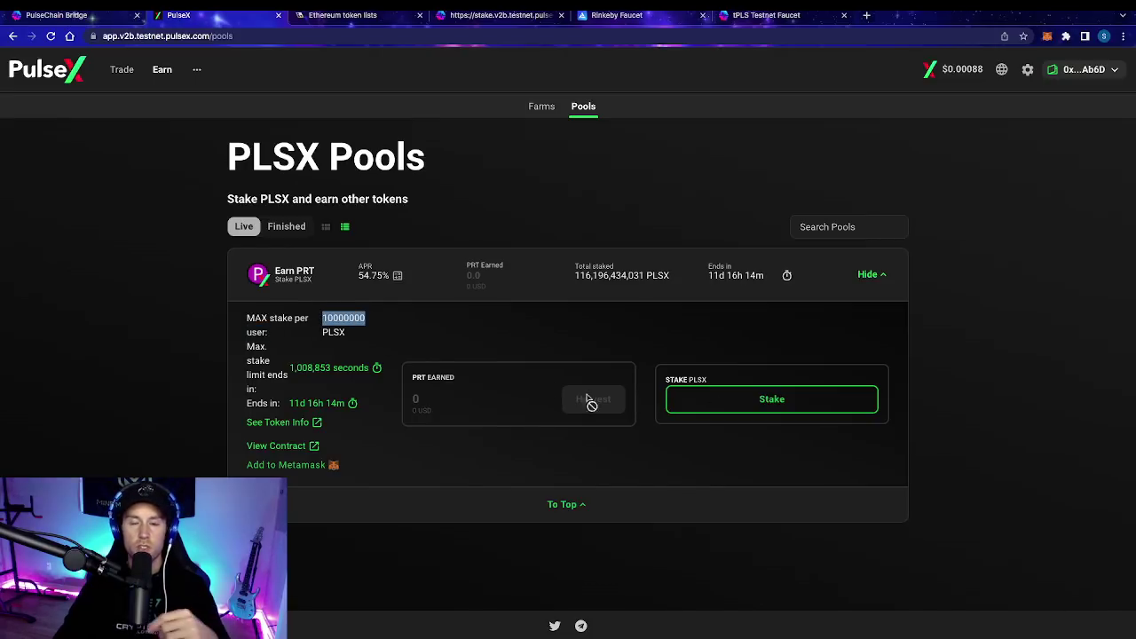
Step: Stake the full 10,000,000 PLSX balance in the PRT pool and approve it in MetaMask
{"action": "left_click", "coordinate": [713, 399]}
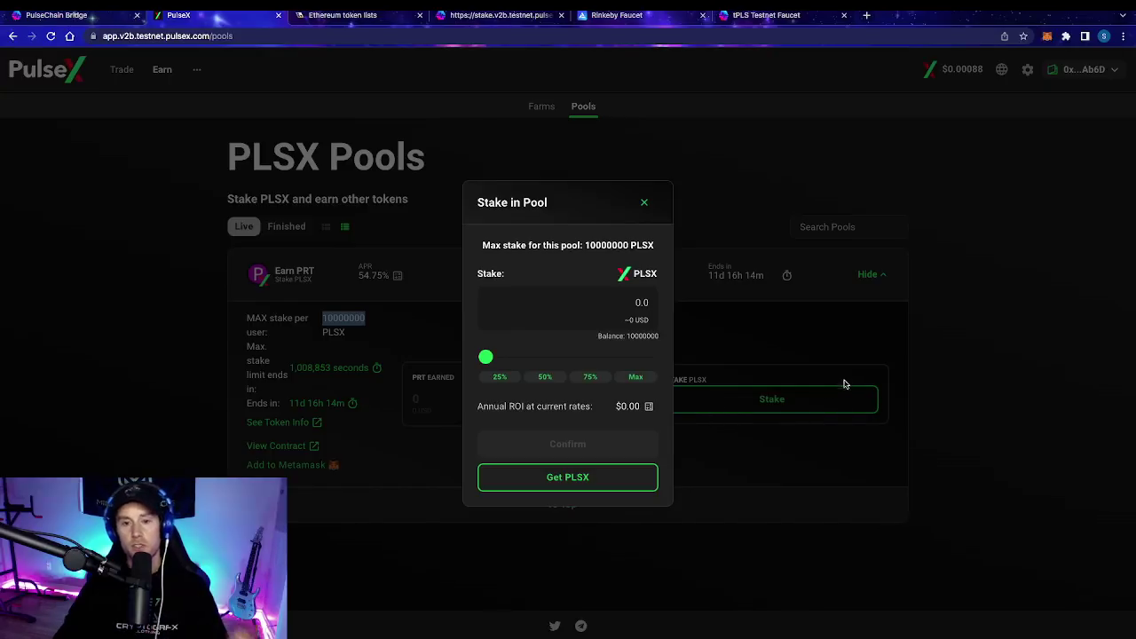
{"action": "left_click", "coordinate": [499, 379]}
{"action": "left_click", "coordinate": [548, 378]}
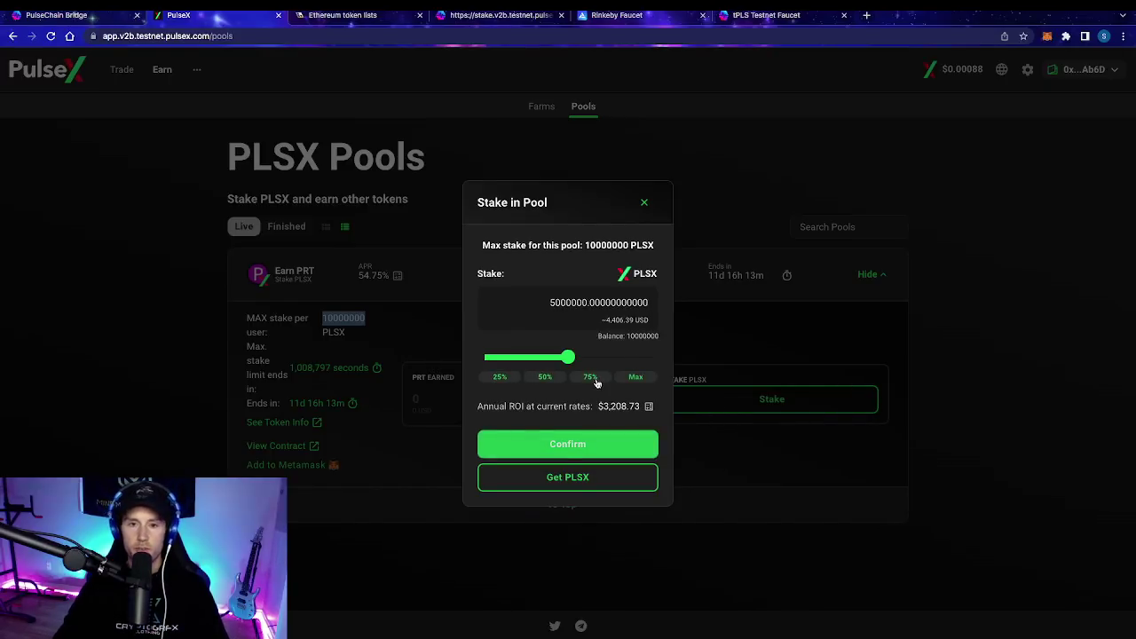
{"action": "left_click", "coordinate": [591, 378]}
{"action": "left_click", "coordinate": [634, 379]}
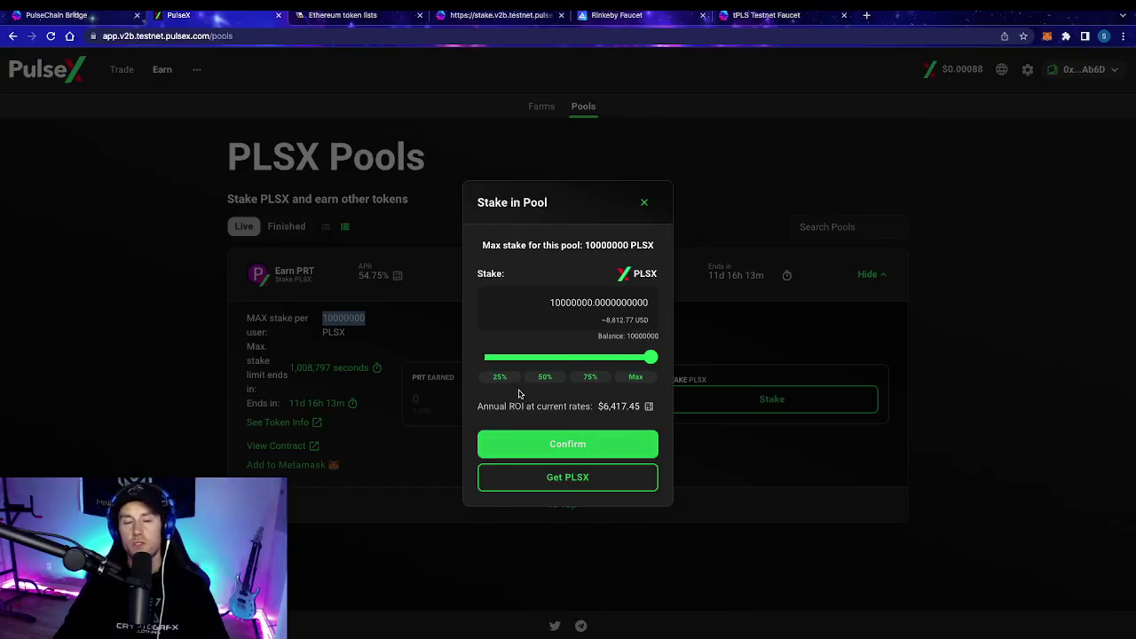
{"action": "left_click", "coordinate": [585, 446]}
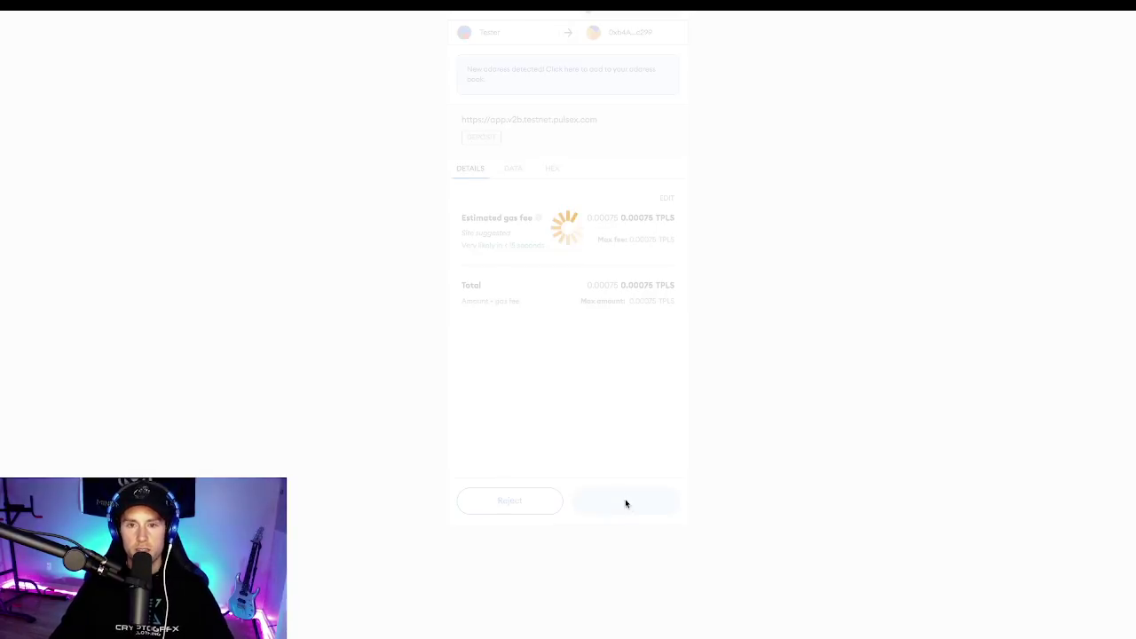
{"action": "left_click", "coordinate": [626, 500]}
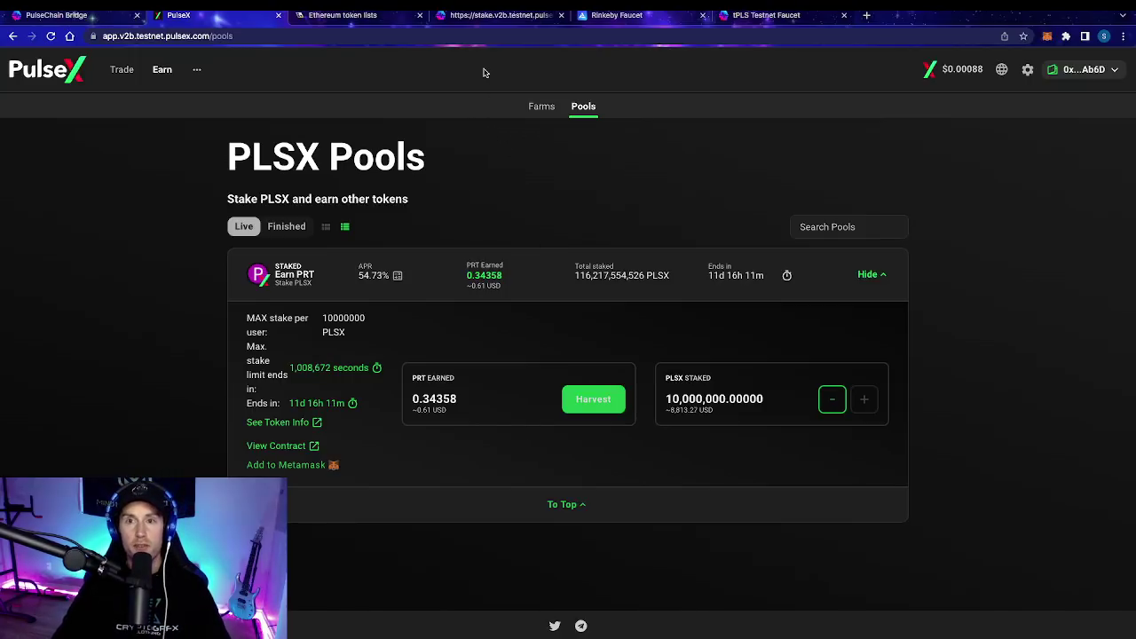
Step: Close the Ethereum token lists tab and scroll through the 196 validators on stake.v2b
{"action": "middle_click", "coordinate": [362, 16]}
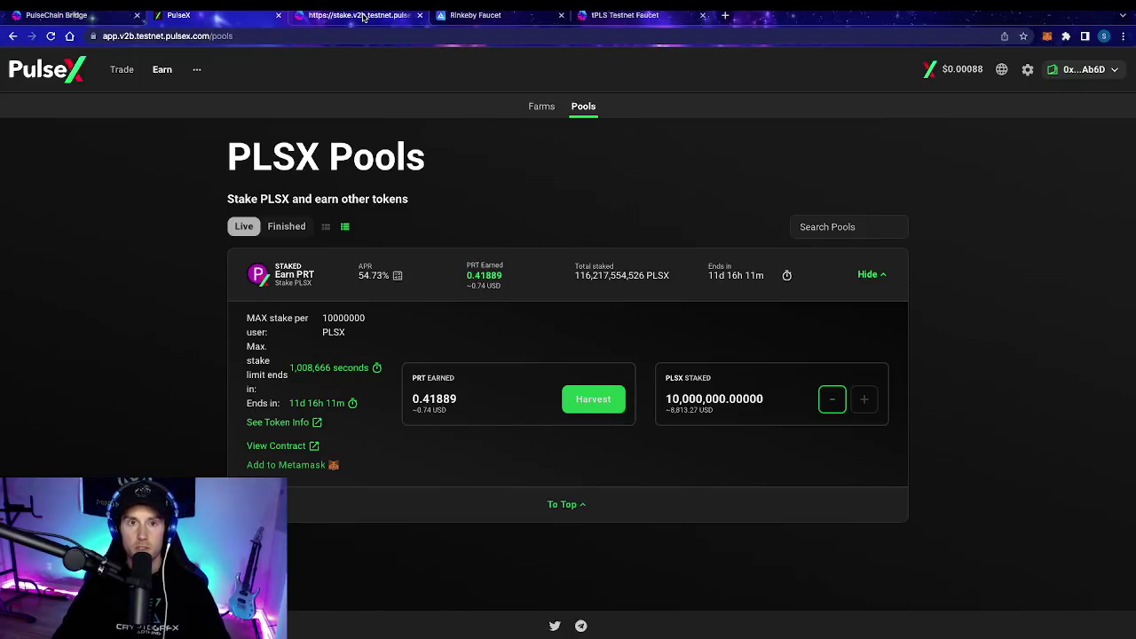
{"action": "left_click", "coordinate": [358, 18]}
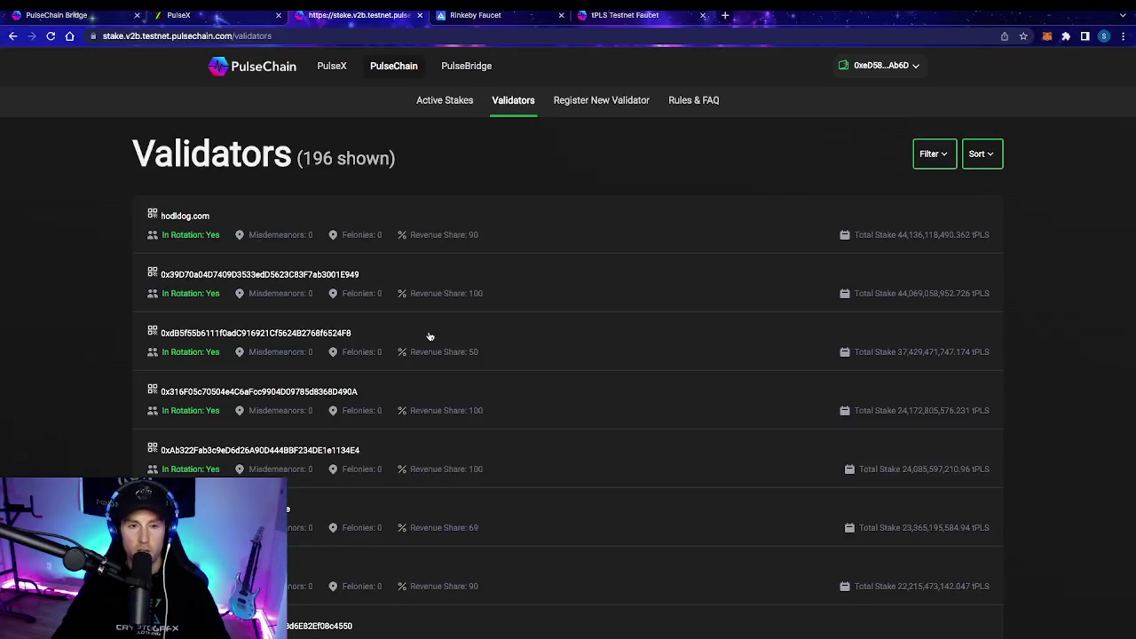
{"action": "scroll", "coordinate": [430, 335], "scroll_direction": "down", "scroll_amount": 5}
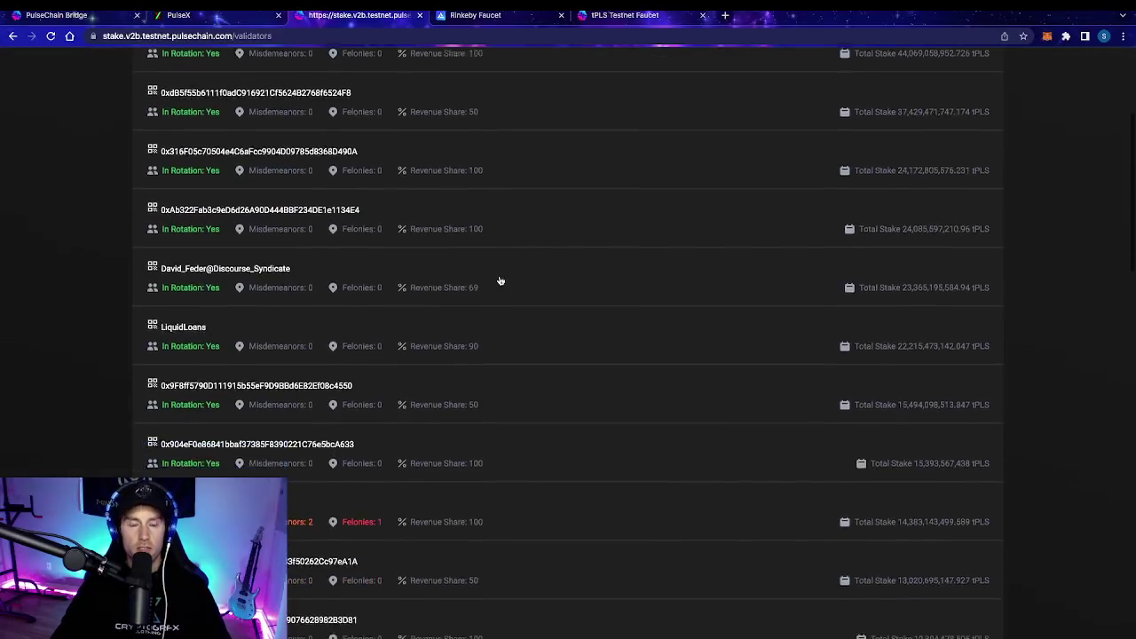
{"action": "scroll", "coordinate": [500, 281], "scroll_direction": "down", "scroll_amount": 4}
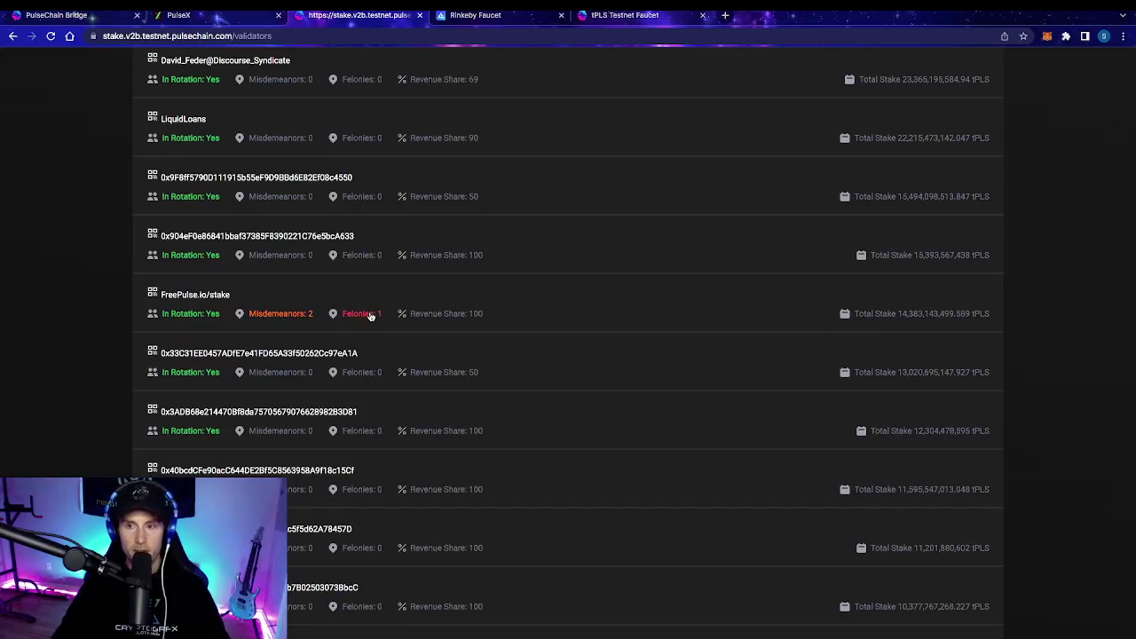
{"action": "scroll", "coordinate": [370, 316], "scroll_direction": "up", "scroll_amount": 5}
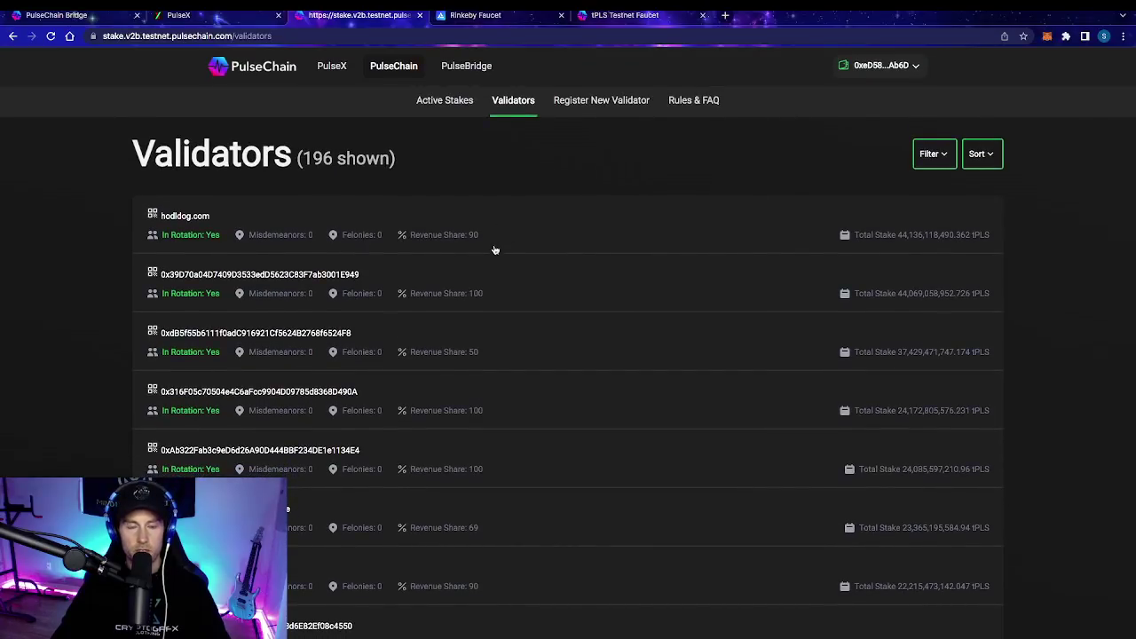
Step: Expand hodldog.com to see its 8.165 tPLS rewards earned, then open its Stake tPLS form
{"action": "left_click", "coordinate": [505, 240]}
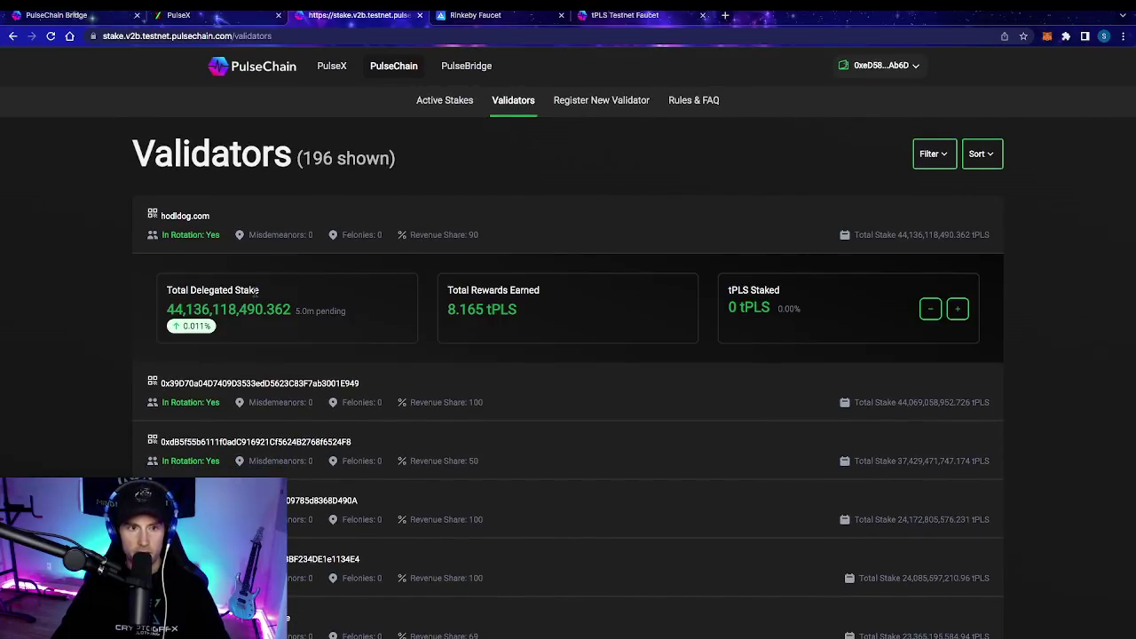
{"action": "scroll", "coordinate": [788, 325], "scroll_direction": "up", "scroll_amount": 5}
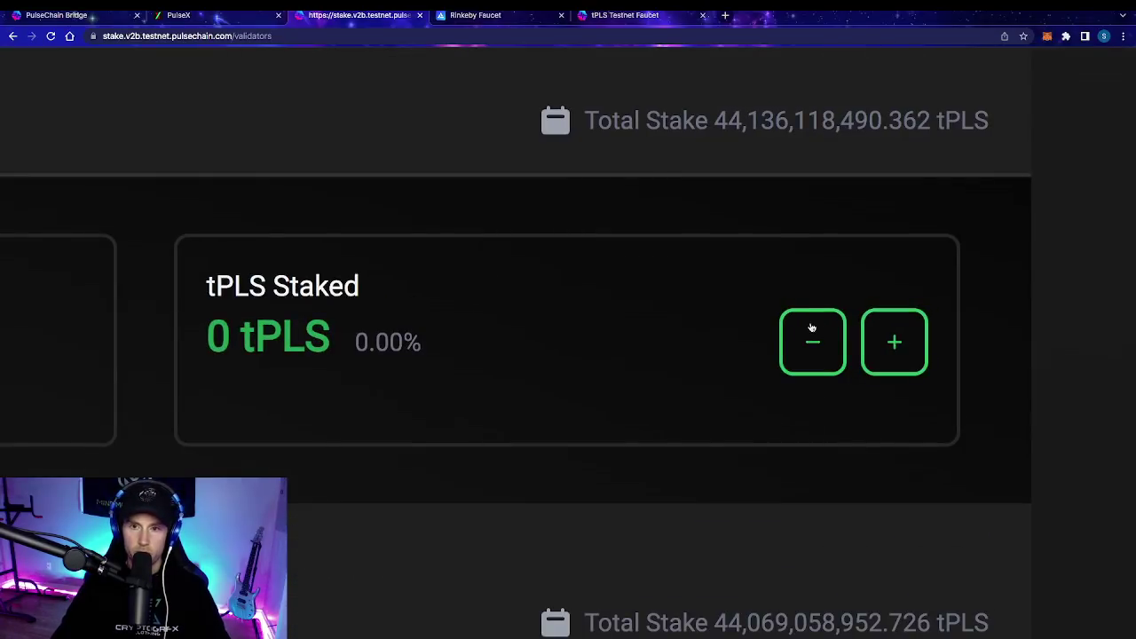
{"action": "scroll", "coordinate": [811, 328], "scroll_direction": "down", "scroll_amount": 5}
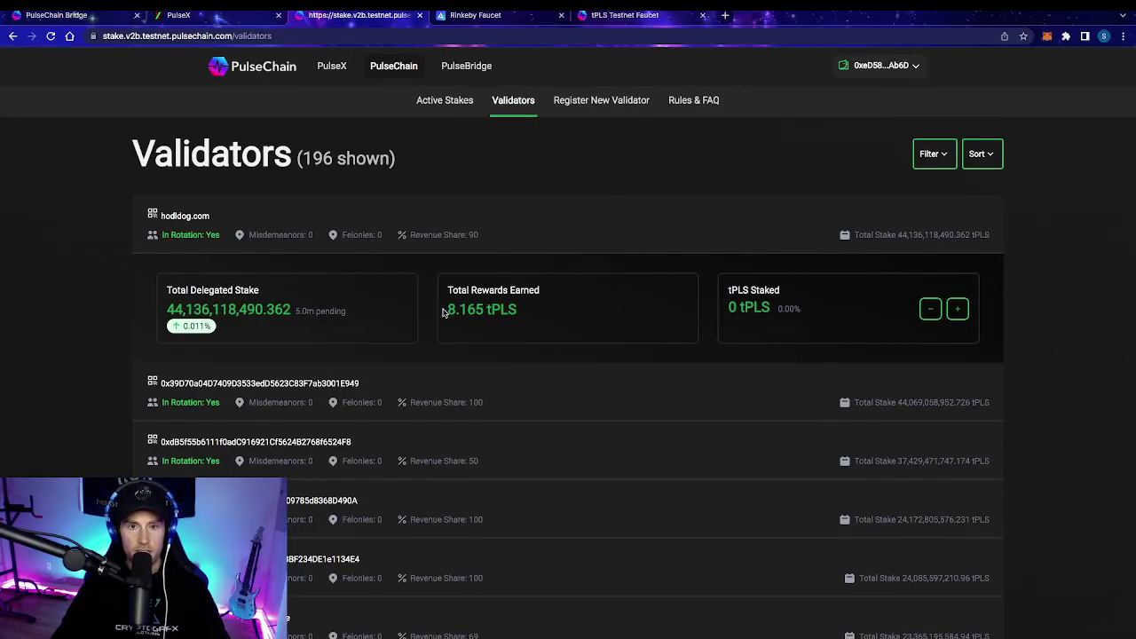
{"action": "left_click_drag", "start_coordinate": [448, 309], "coordinate": [490, 311]}
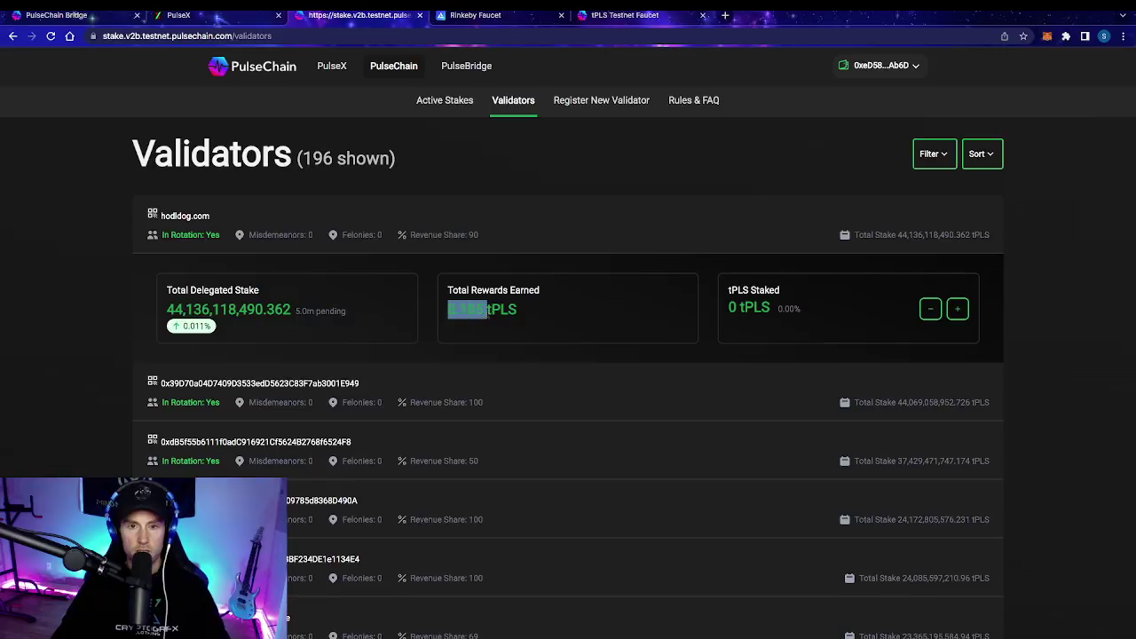
{"action": "left_click", "coordinate": [502, 325]}
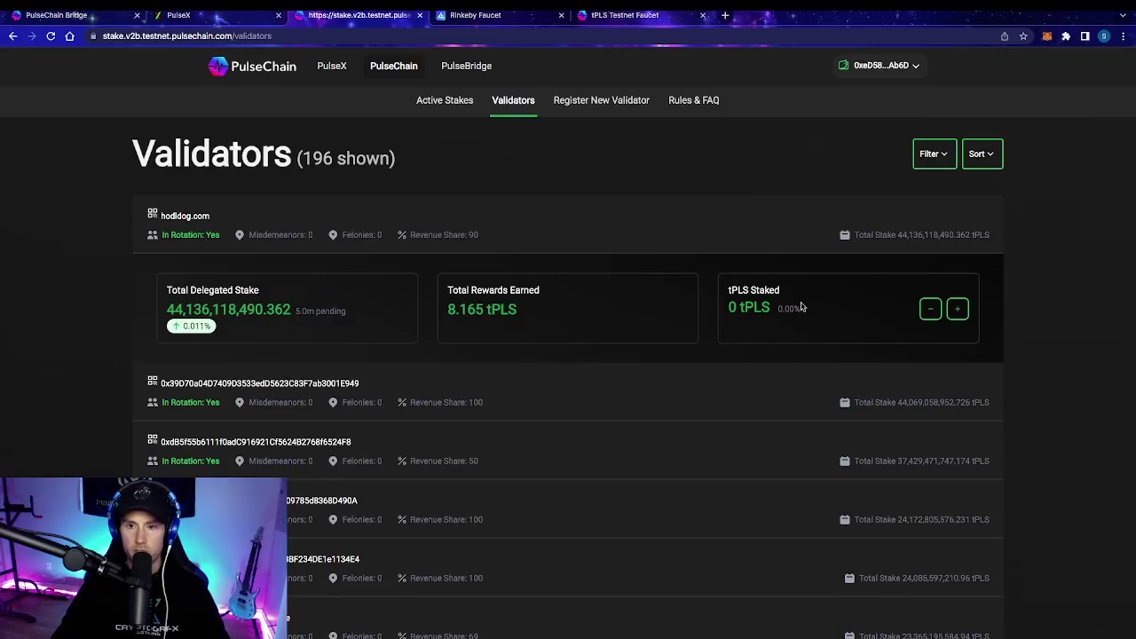
{"action": "left_click", "coordinate": [957, 309]}
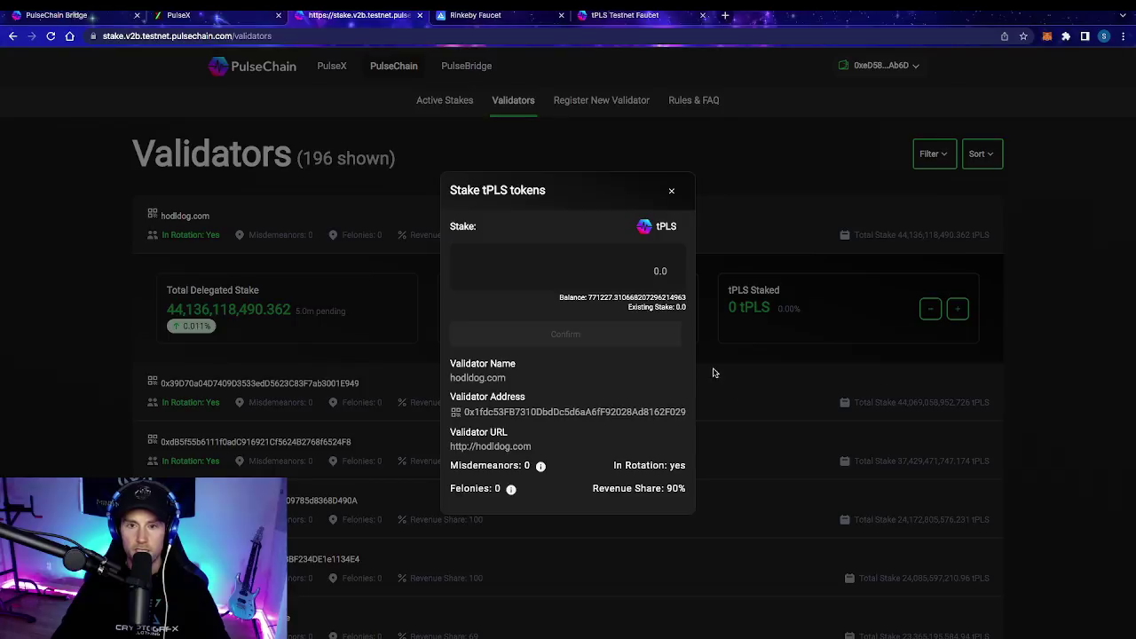
Step: Enter 1 tPLS for hodldog.com to reveal its roughly 4.4M minimum, then close unstaked
{"action": "left_click", "coordinate": [653, 273]}
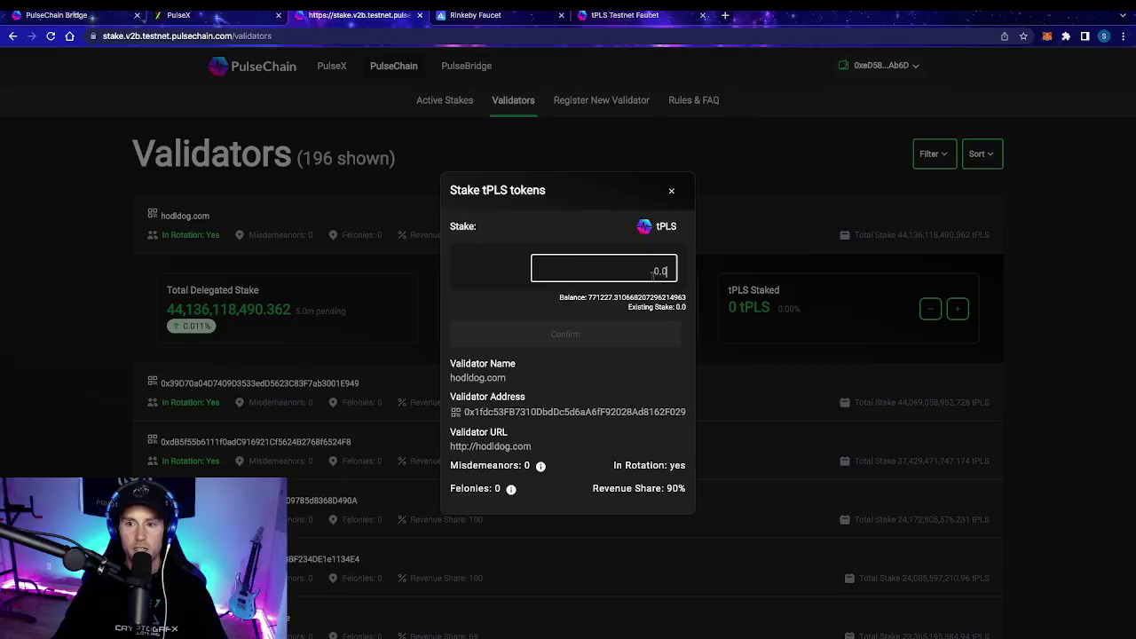
{"action": "type", "text": "1"}
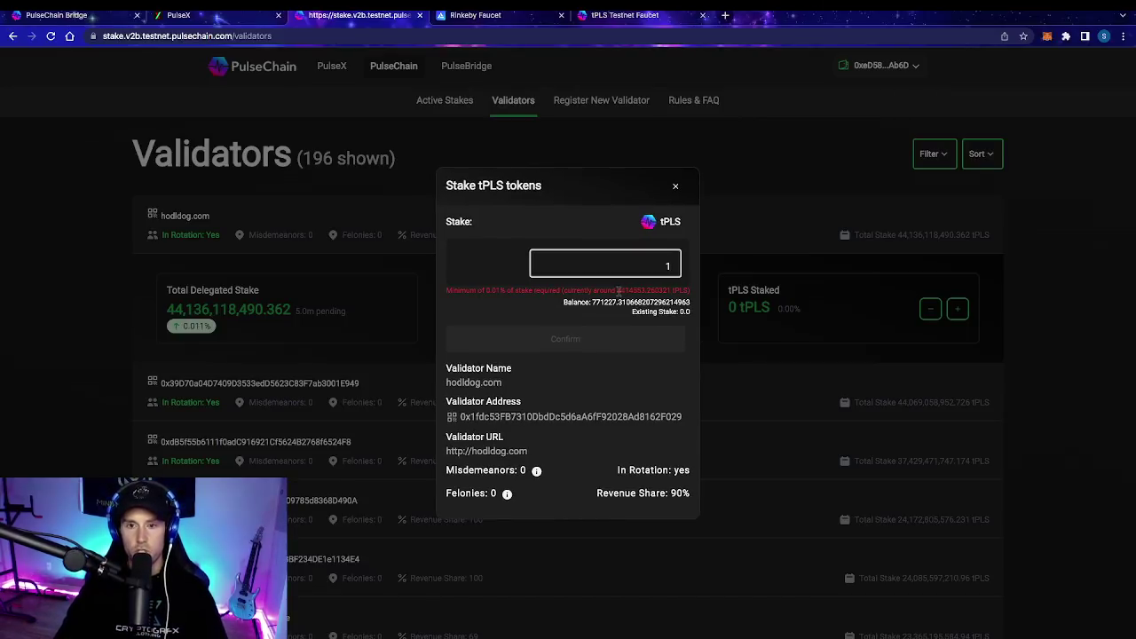
{"action": "left_click_drag", "start_coordinate": [615, 290], "coordinate": [646, 290]}
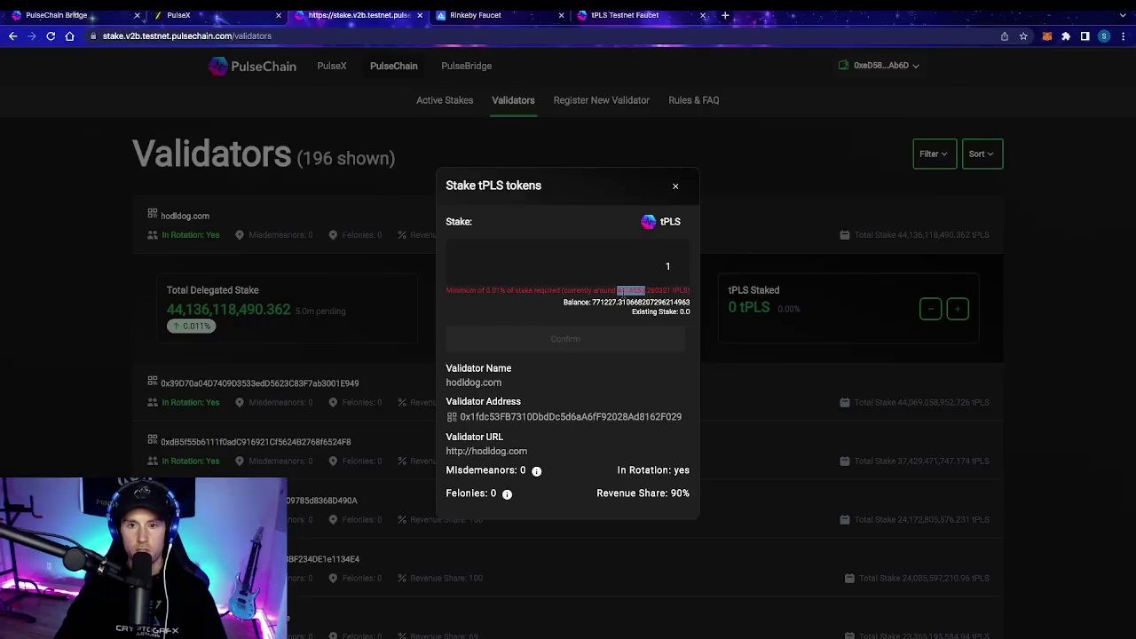
{"action": "left_click", "coordinate": [621, 295]}
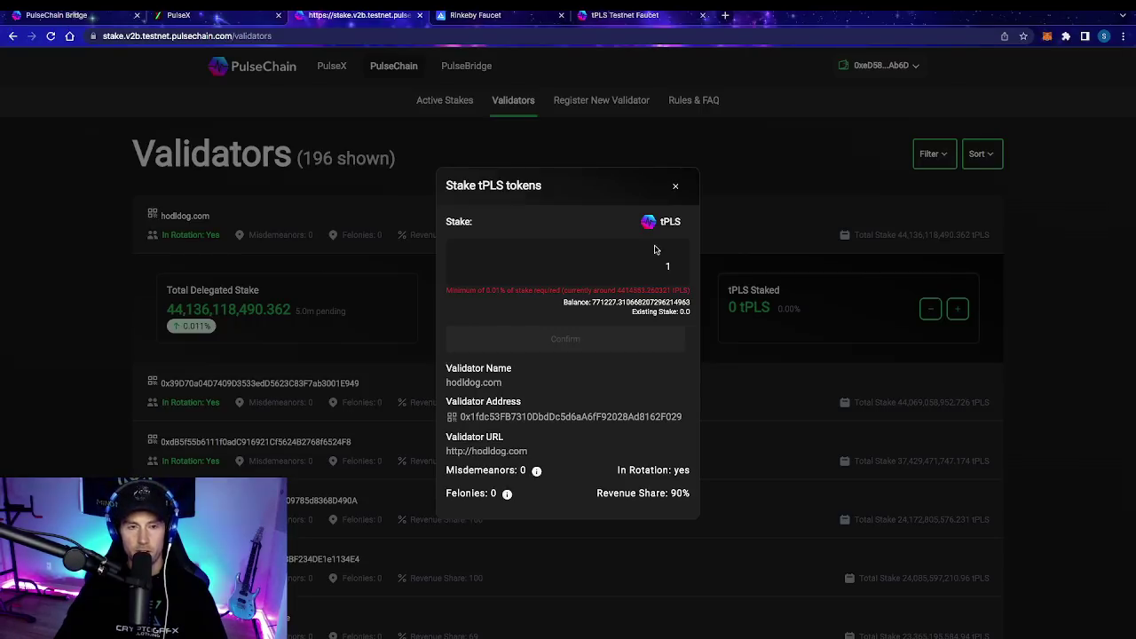
{"action": "left_click", "coordinate": [676, 185]}
Step: Expand the 69% revenue-share validator and check its stake form's roughly 2.3M minimum without staking
{"action": "scroll", "coordinate": [474, 451], "scroll_direction": "down", "scroll_amount": 1}
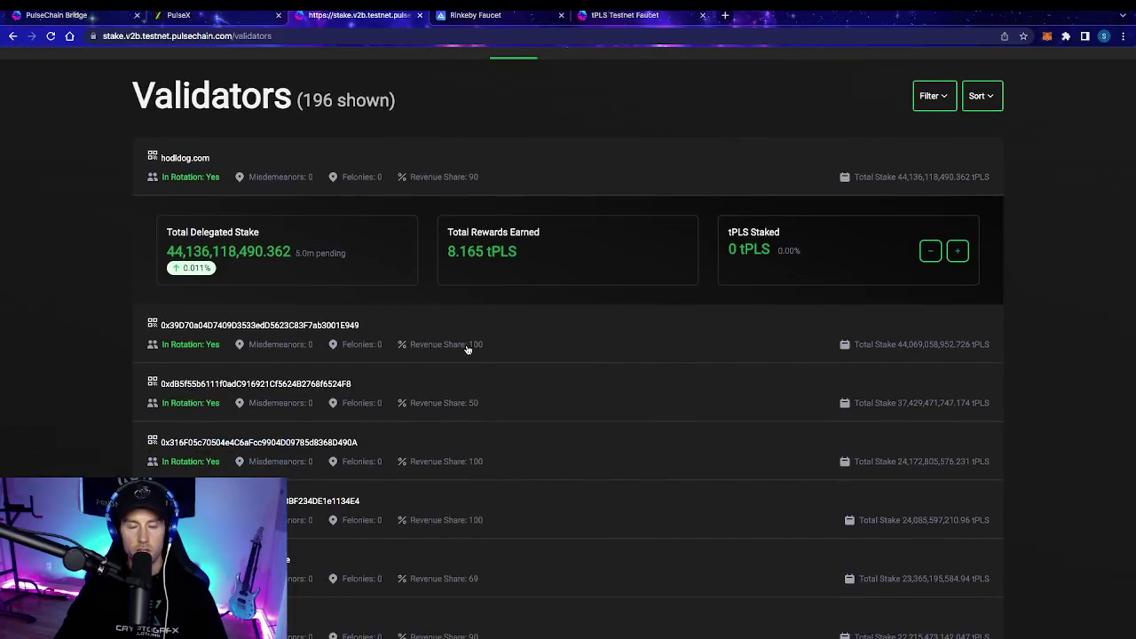
{"action": "scroll", "coordinate": [481, 373], "scroll_direction": "down", "scroll_amount": 1}
{"action": "scroll", "coordinate": [481, 373], "scroll_direction": "down", "scroll_amount": 2}
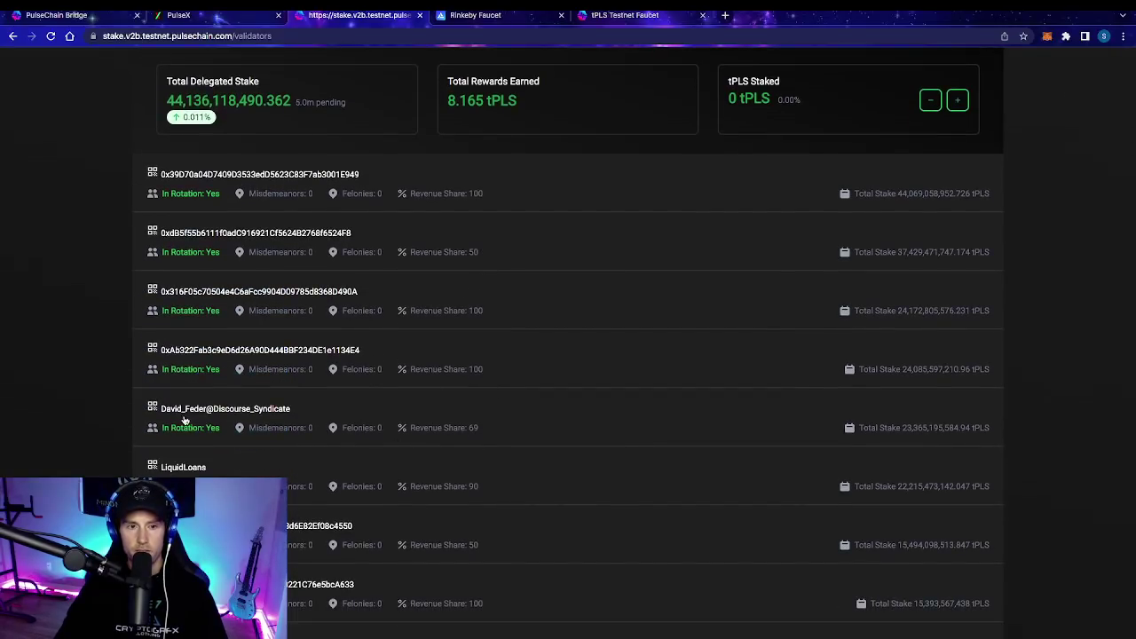
{"action": "left_click", "coordinate": [457, 433]}
{"action": "left_click", "coordinate": [957, 502]}
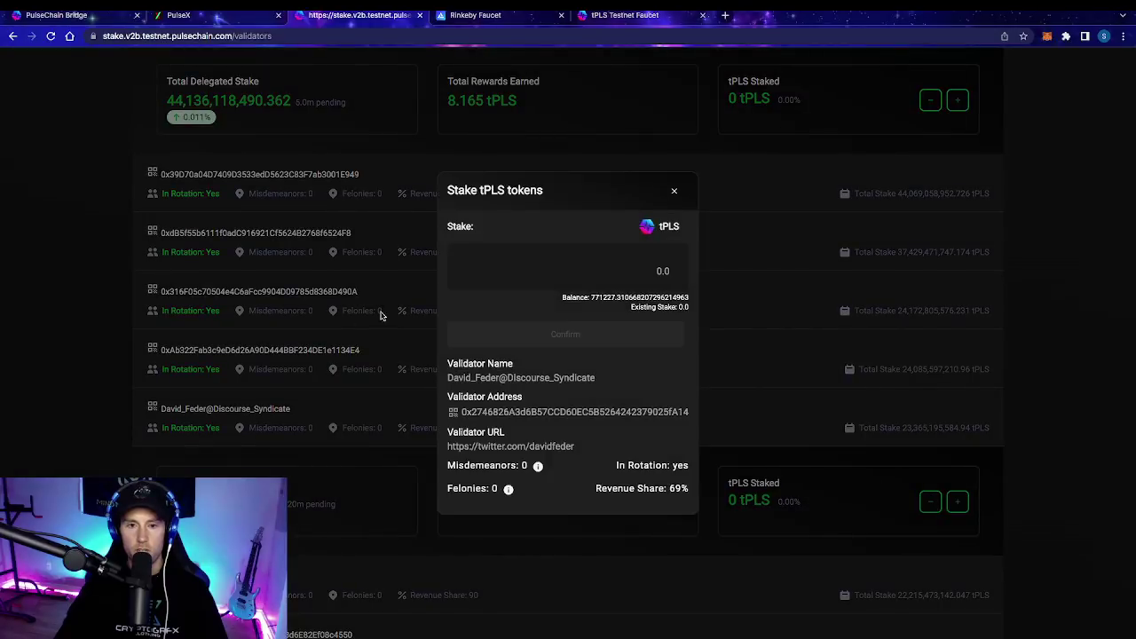
{"action": "left_click", "coordinate": [582, 263]}
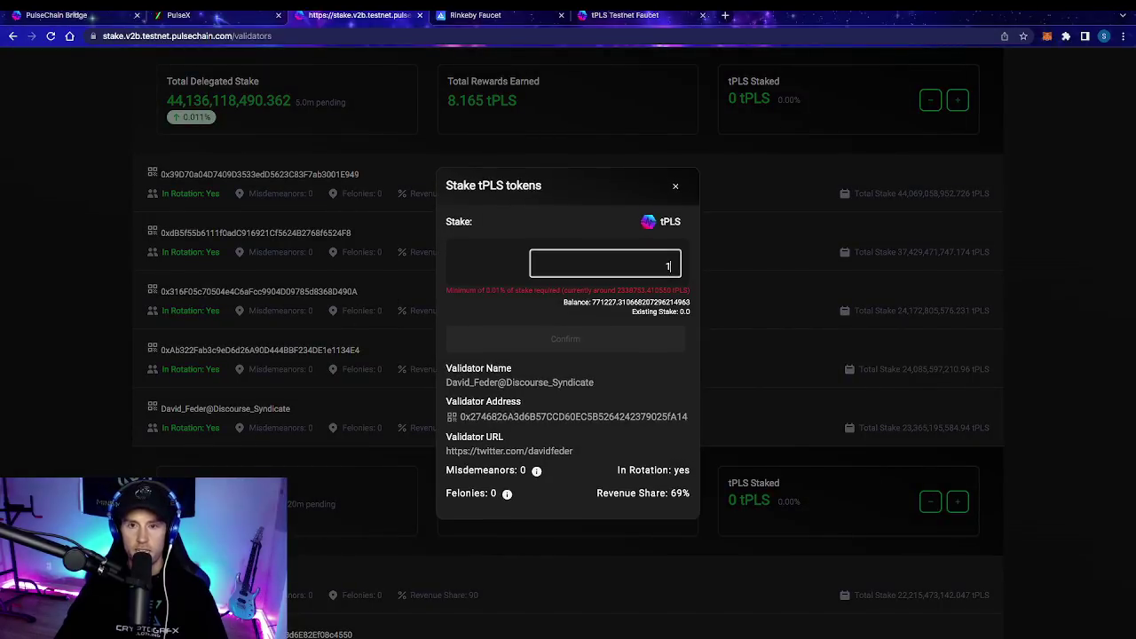
{"action": "left_click", "coordinate": [675, 189]}
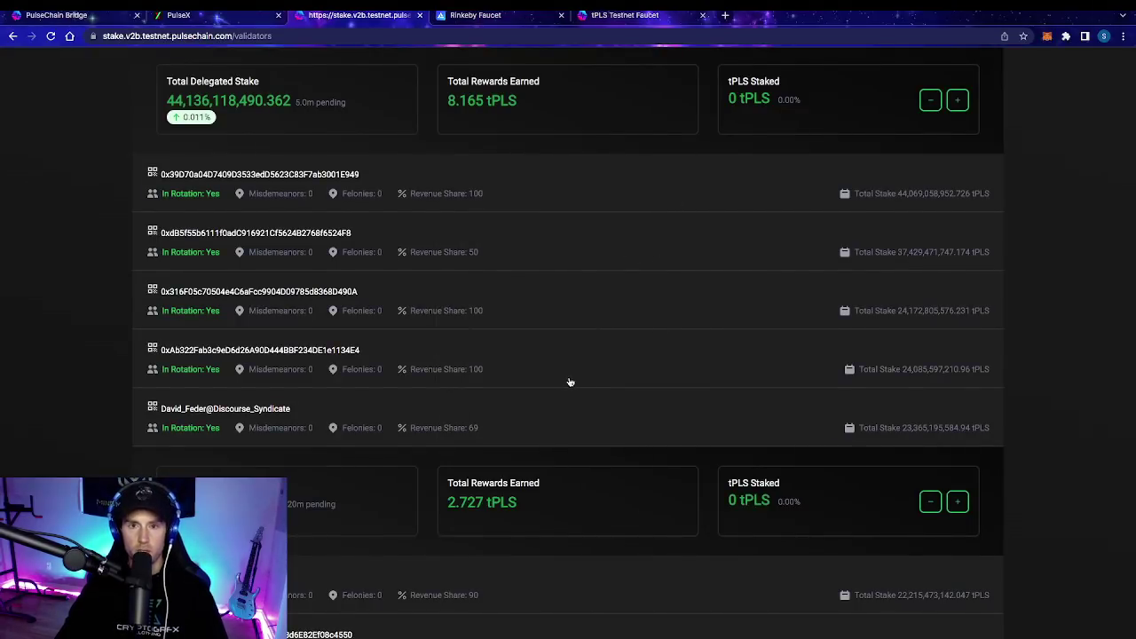
{"action": "scroll", "coordinate": [570, 386], "scroll_direction": "up", "scroll_amount": 1}
{"action": "scroll", "coordinate": [571, 386], "scroll_direction": "up", "scroll_amount": 2}
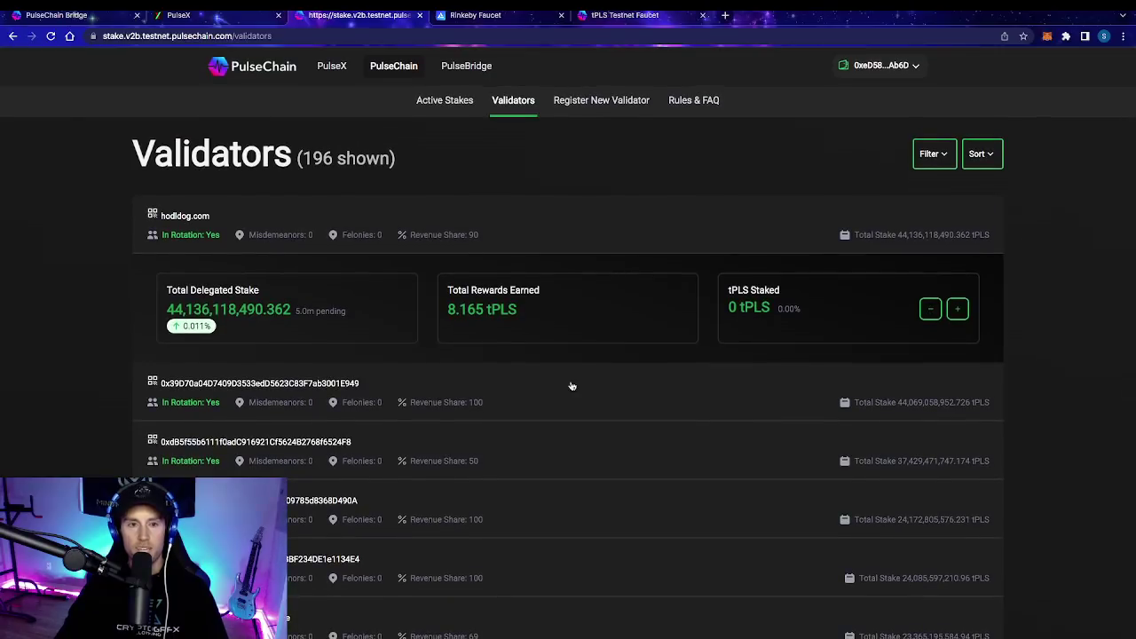
{"action": "scroll", "coordinate": [568, 411], "scroll_direction": "down", "scroll_amount": 2}
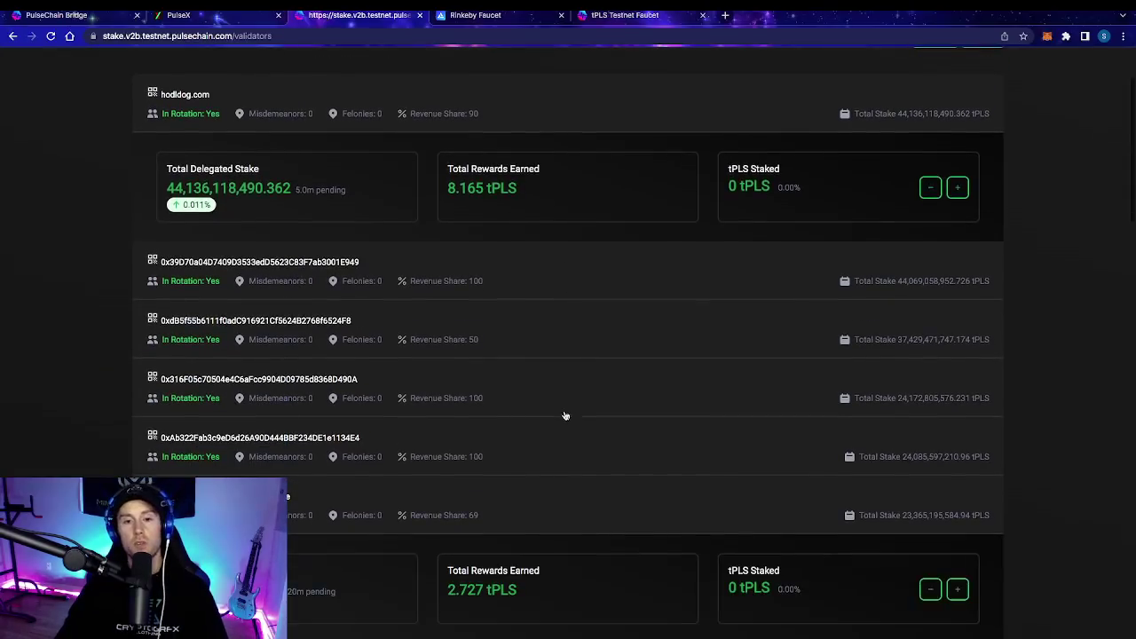
{"action": "scroll", "coordinate": [527, 378], "scroll_direction": "down", "scroll_amount": 5}
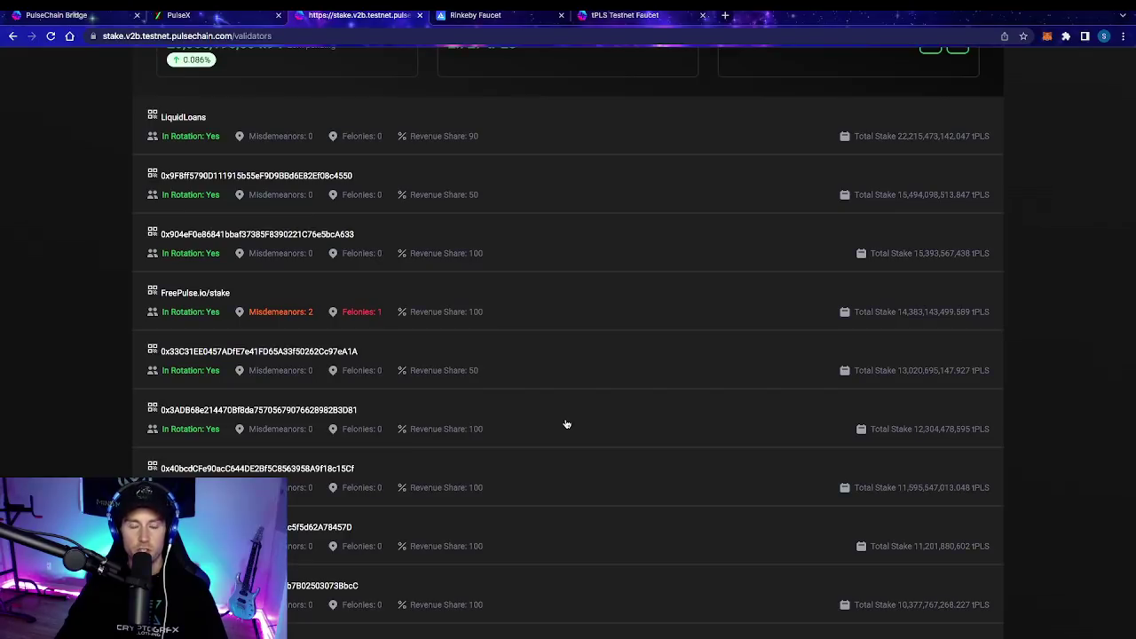
{"action": "scroll", "coordinate": [568, 437], "scroll_direction": "down", "scroll_amount": 1}
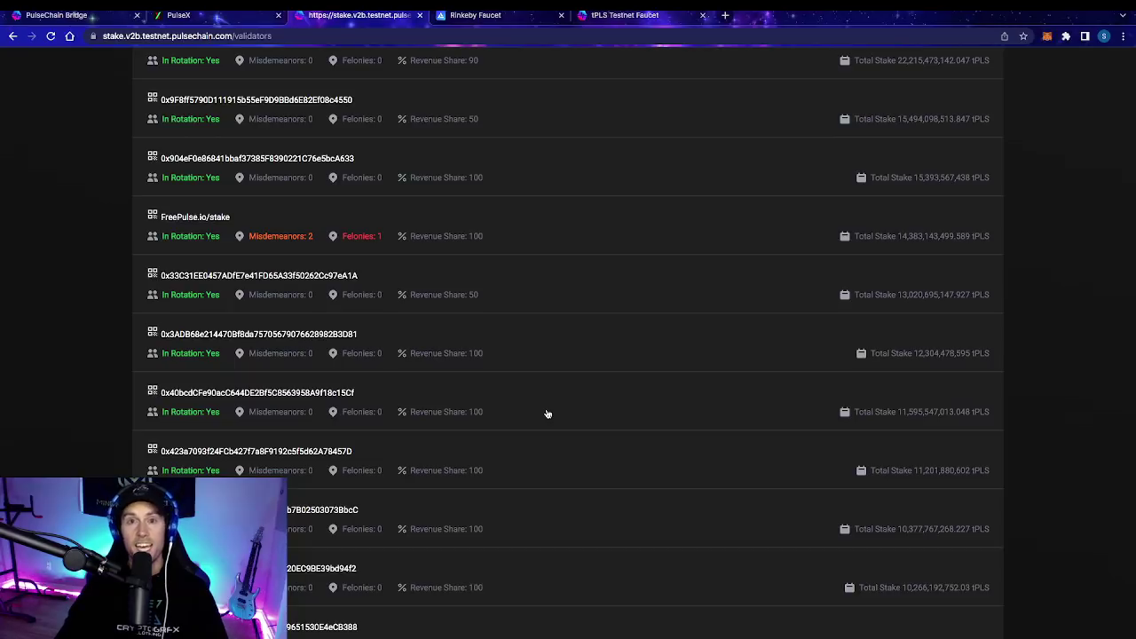
{"action": "scroll", "coordinate": [512, 374], "scroll_direction": "up", "scroll_amount": 10}
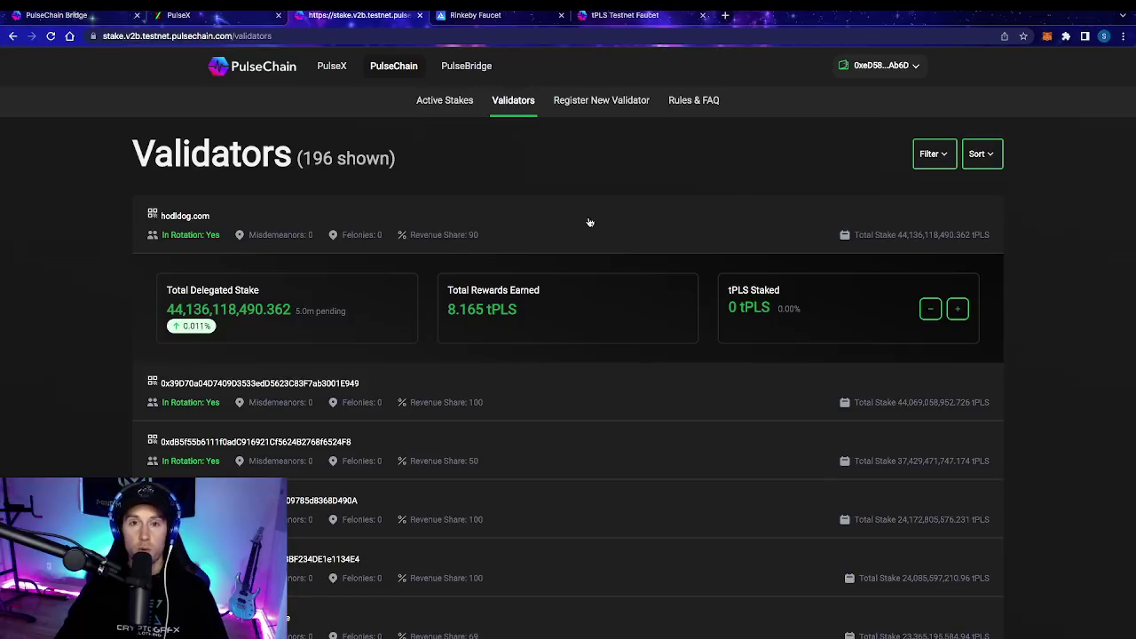
{"action": "scroll", "coordinate": [630, 473], "scroll_direction": "down", "scroll_amount": 2}
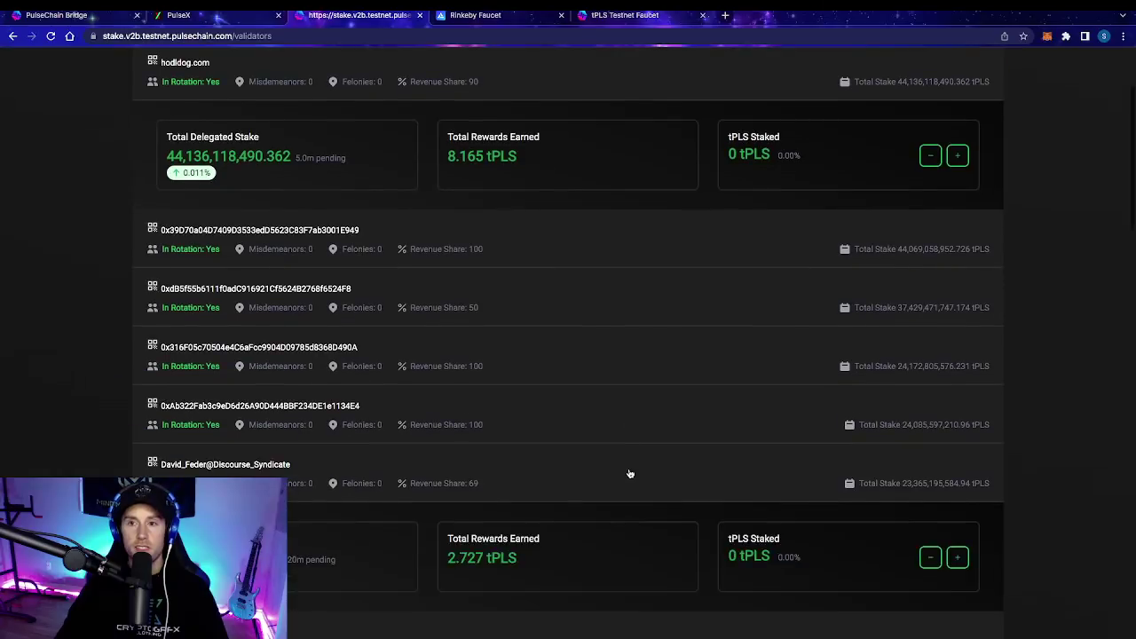
{"action": "scroll", "coordinate": [629, 473], "scroll_direction": "down", "scroll_amount": 10}
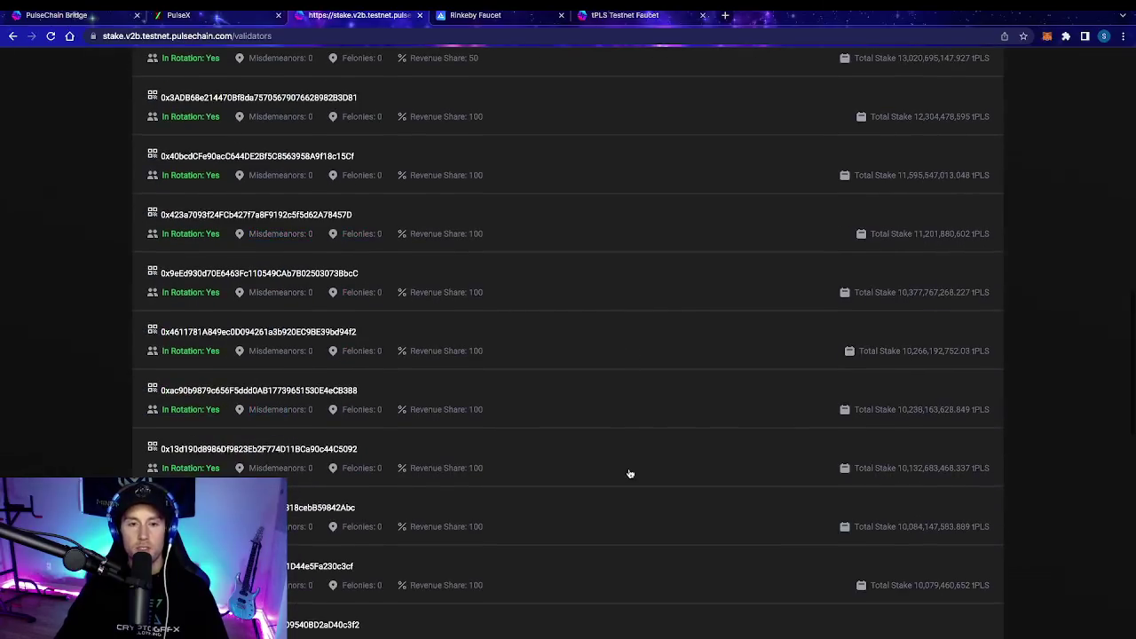
{"action": "scroll", "coordinate": [629, 473], "scroll_direction": "up", "scroll_amount": 12}
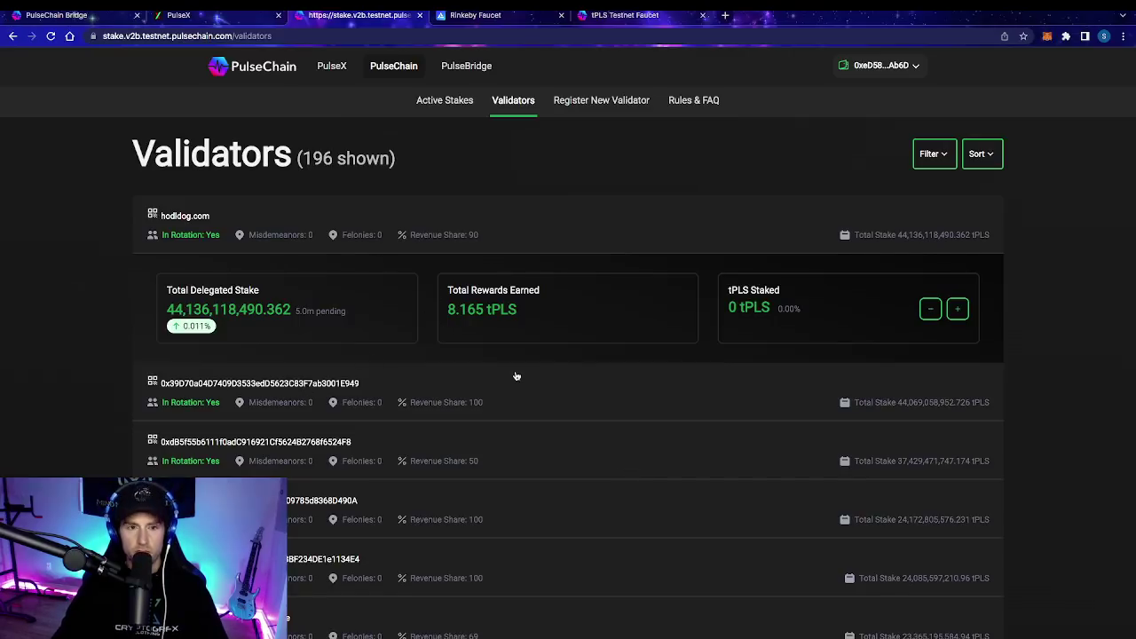
{"action": "scroll", "coordinate": [510, 377], "scroll_direction": "down", "scroll_amount": 6}
{"action": "scroll", "coordinate": [507, 380], "scroll_direction": "down", "scroll_amount": 10}
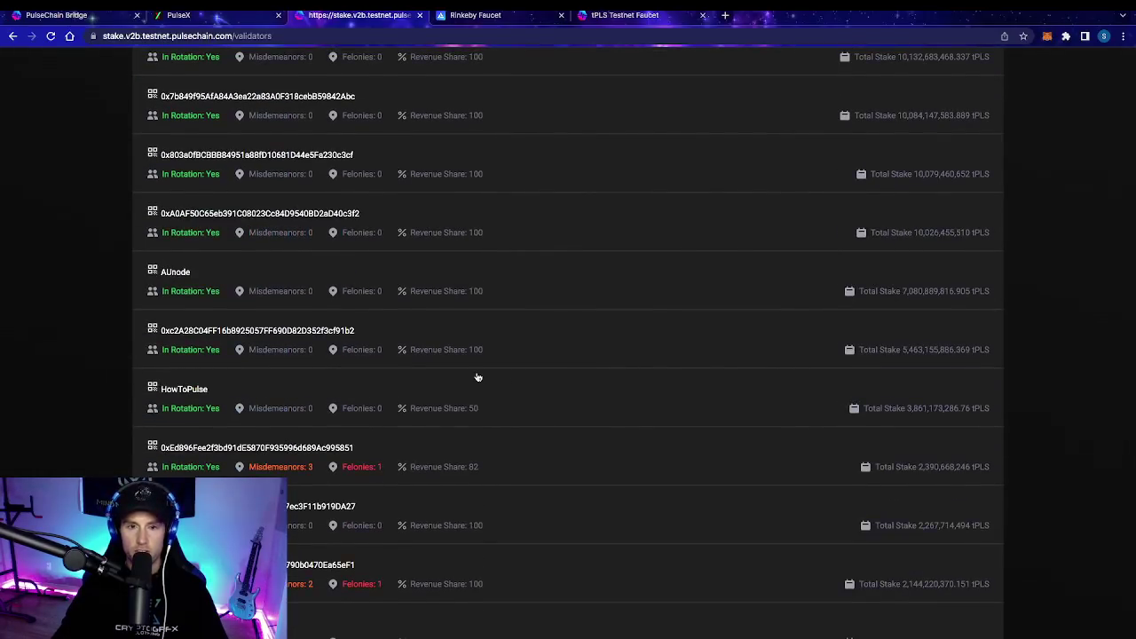
{"action": "scroll", "coordinate": [477, 377], "scroll_direction": "down", "scroll_amount": 5}
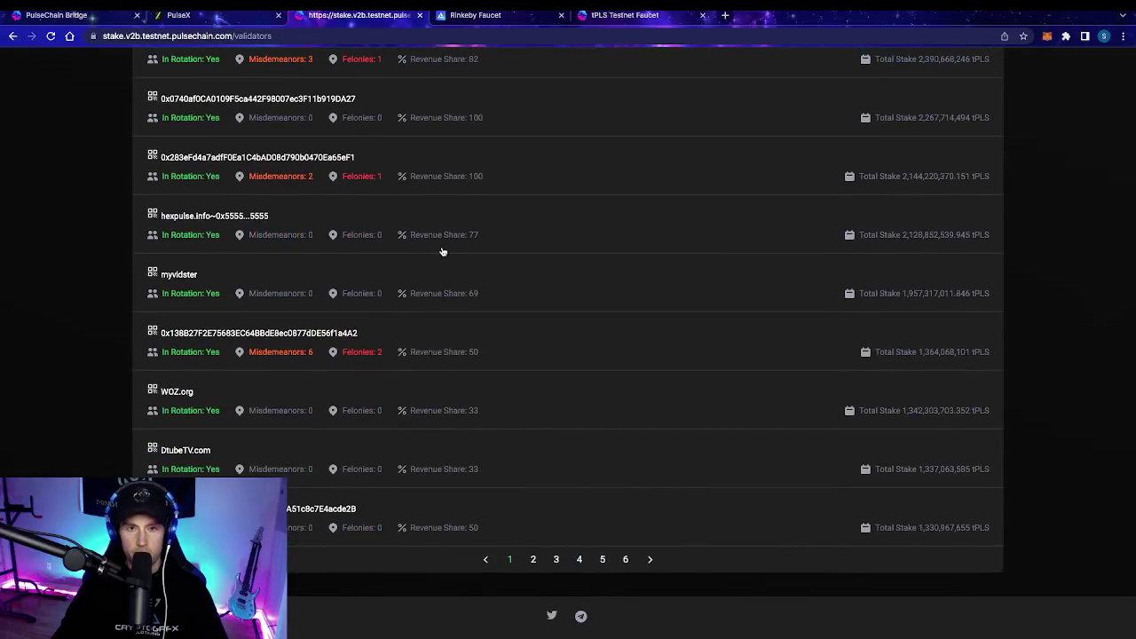
{"action": "scroll", "coordinate": [445, 262], "scroll_direction": "up", "scroll_amount": 10}
{"action": "scroll", "coordinate": [445, 268], "scroll_direction": "up", "scroll_amount": 10}
{"action": "scroll", "coordinate": [445, 268], "scroll_direction": "down", "scroll_amount": 5}
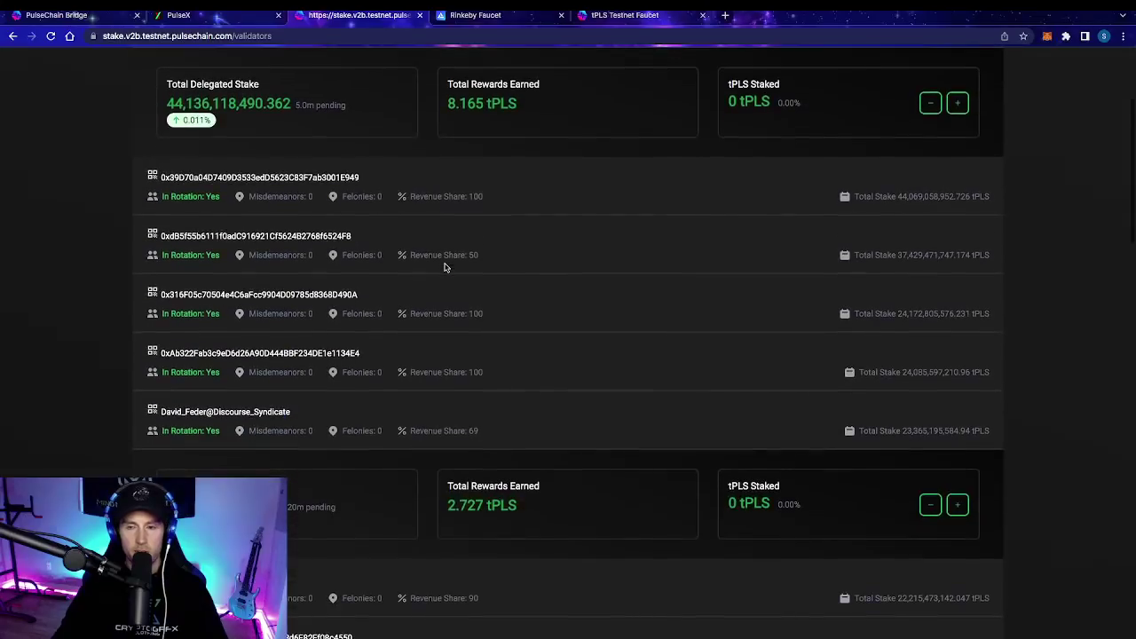
{"action": "scroll", "coordinate": [490, 418], "scroll_direction": "down", "scroll_amount": 3}
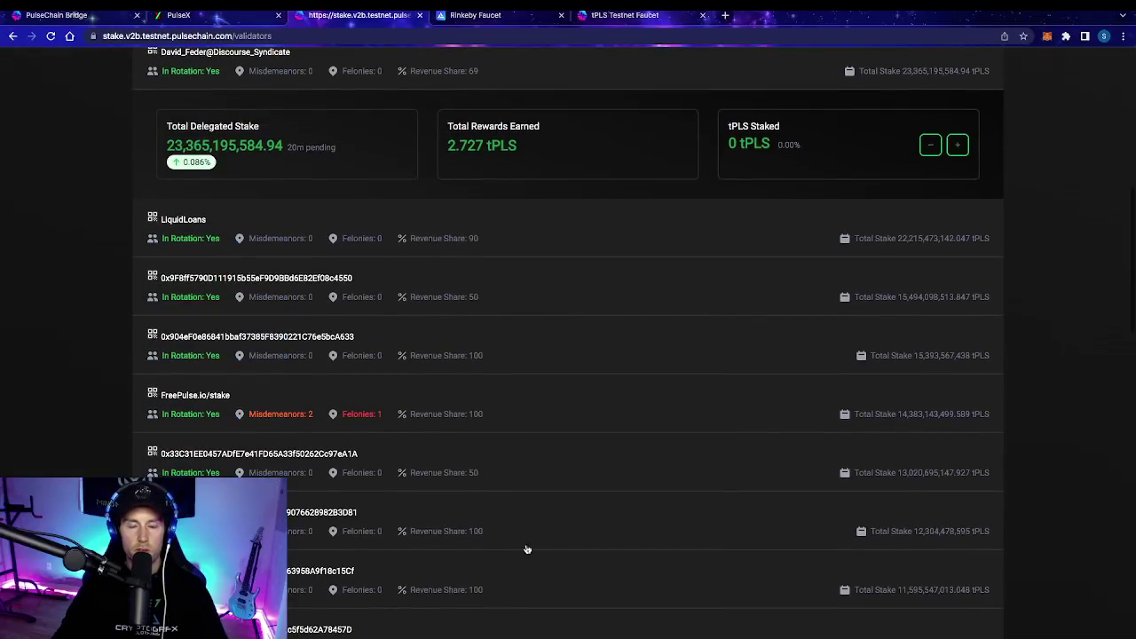
{"action": "scroll", "coordinate": [509, 360], "scroll_direction": "up", "scroll_amount": 2}
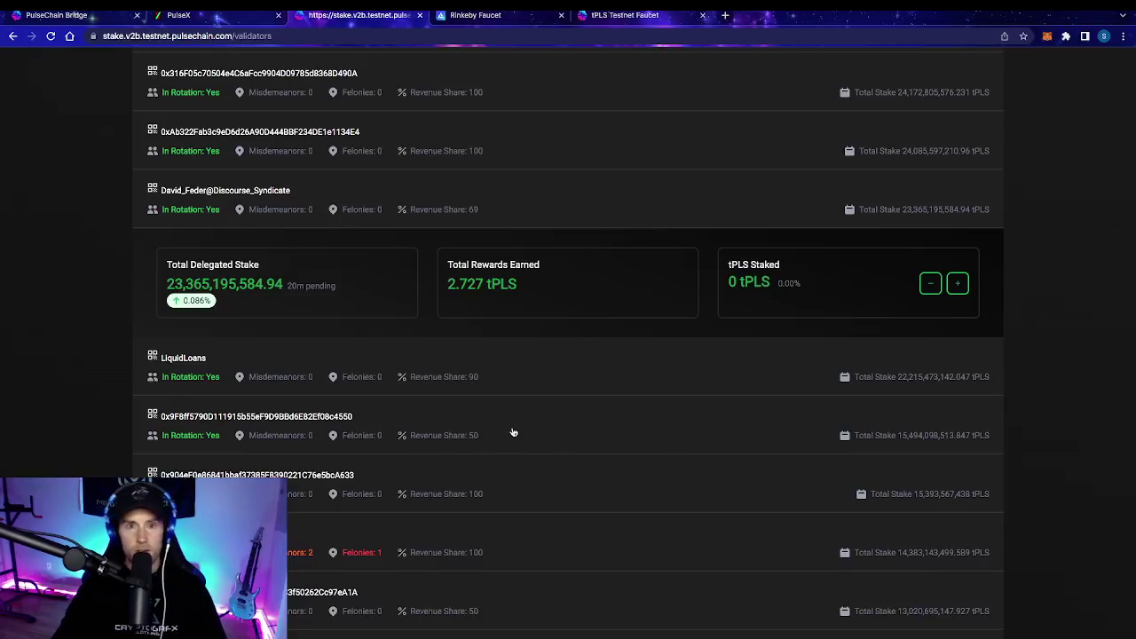
{"action": "scroll", "coordinate": [464, 409], "scroll_direction": "up", "scroll_amount": 4}
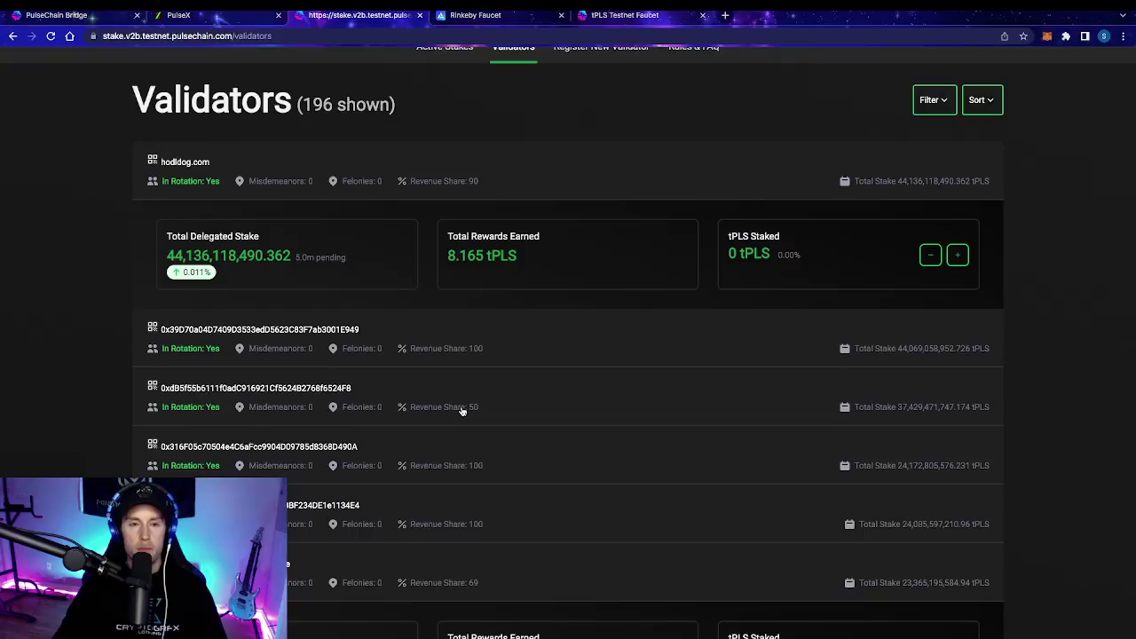
{"action": "scroll", "coordinate": [461, 411], "scroll_direction": "down", "scroll_amount": 2}
{"action": "scroll", "coordinate": [461, 410], "scroll_direction": "down", "scroll_amount": 3}
{"action": "key", "text": "ctrl+plus"}
{"action": "key", "text": "ctrl+plus"}
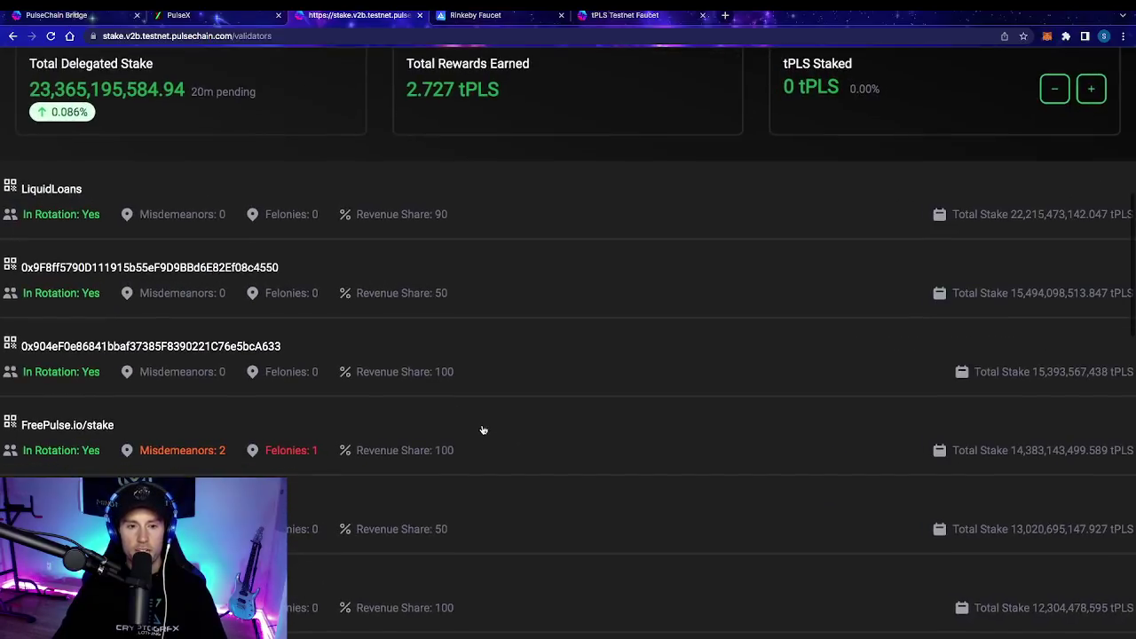
{"action": "key", "text": "ctrl+minus"}
{"action": "key", "text": "ctrl+minus"}
{"action": "scroll", "coordinate": [520, 489], "scroll_direction": "down", "scroll_amount": 5}
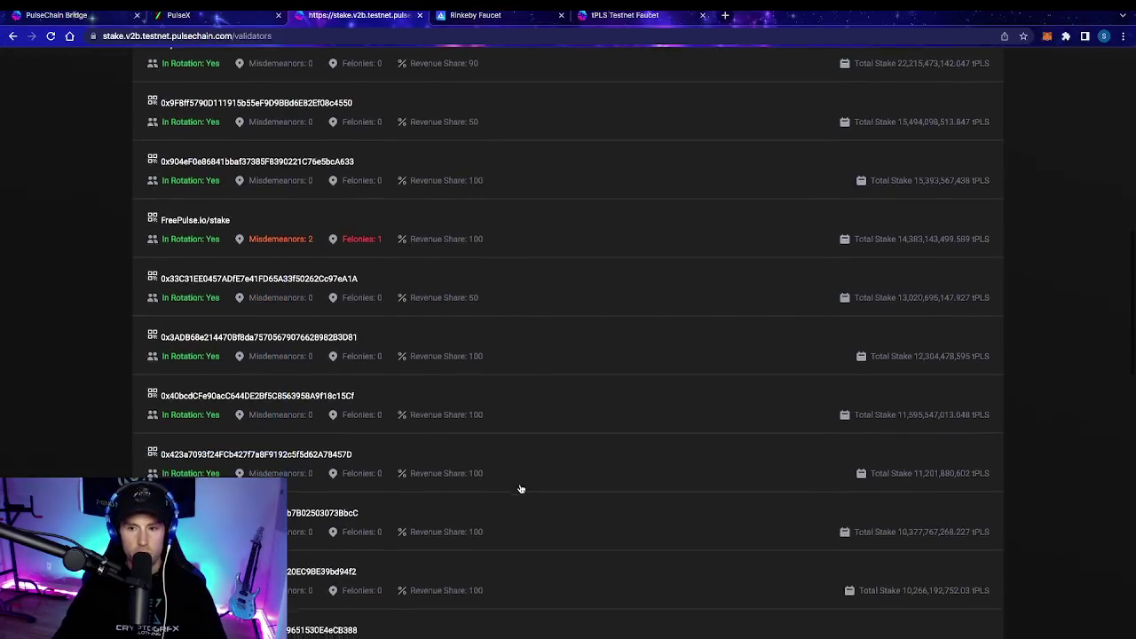
{"action": "scroll", "coordinate": [521, 489], "scroll_direction": "down", "scroll_amount": 15}
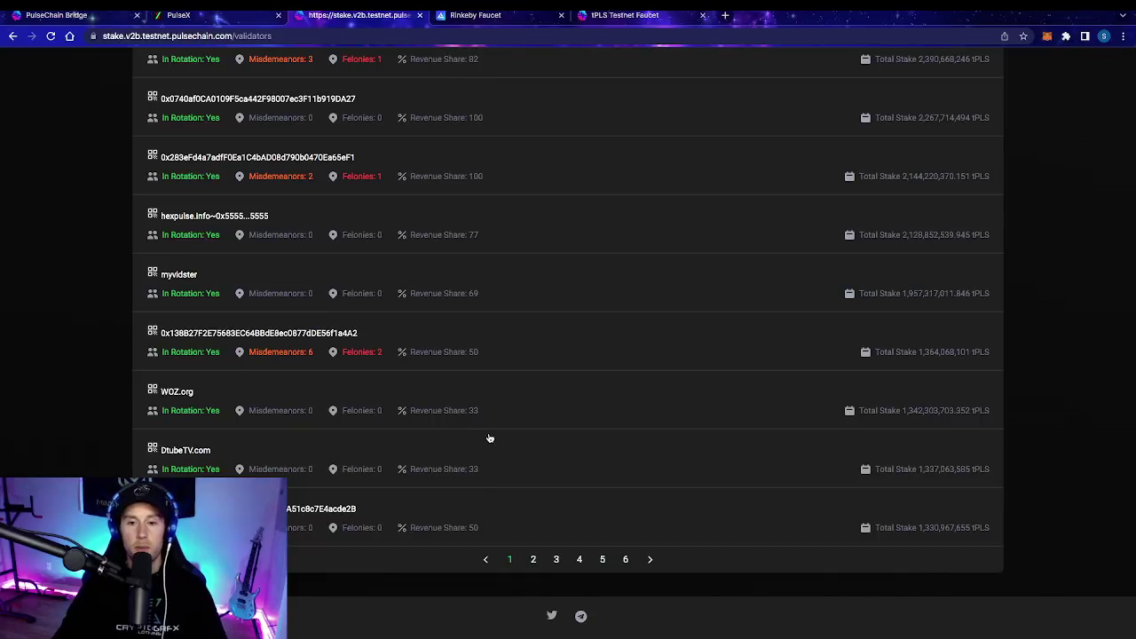
{"action": "scroll", "coordinate": [489, 439], "scroll_direction": "up", "scroll_amount": 15}
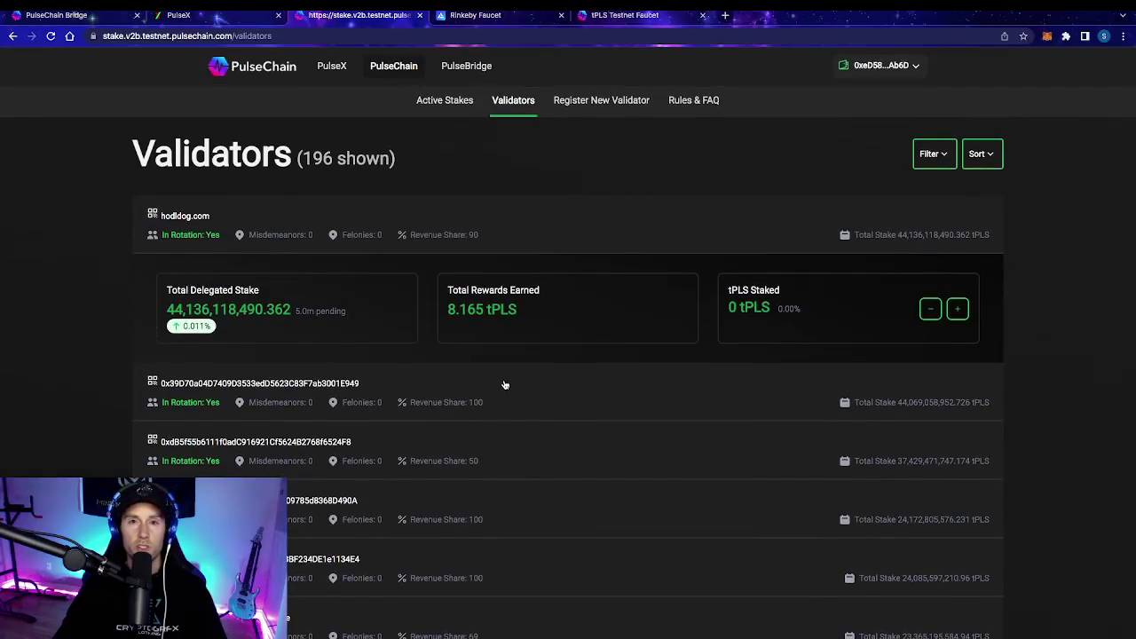